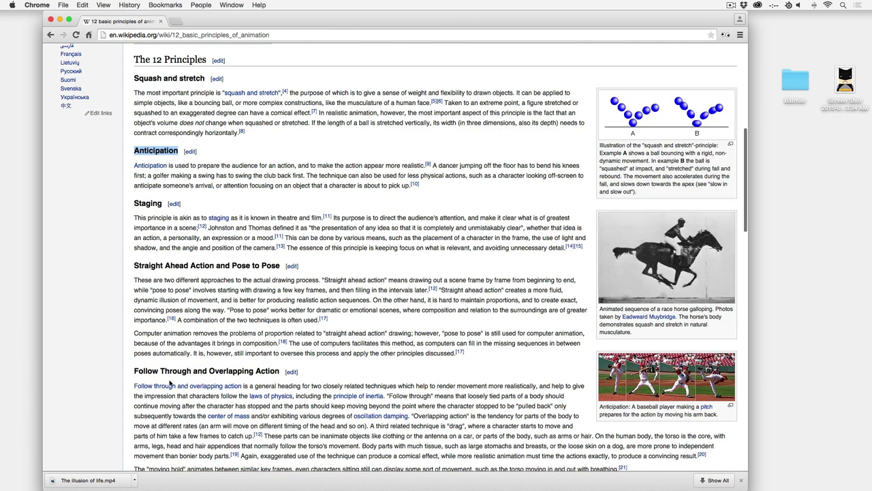
# - Select the Follow Through heading in the Wikipedia 12 basic principles of animation article
pyautogui.moveTo(134, 371); pyautogui.dragTo(191, 370)
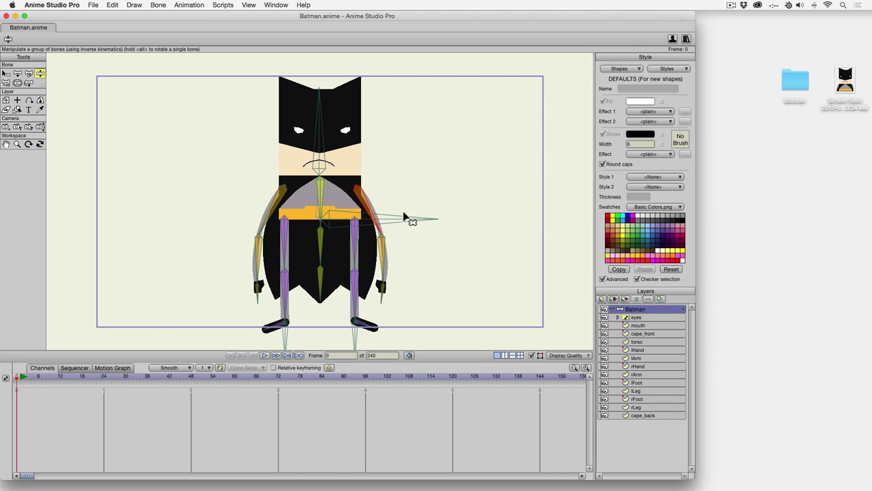
pyautogui.moveTo(402, 218); pyautogui.dragTo(392, 201)
pyautogui.moveTo(256, 222); pyautogui.dragTo(170, 167)
pyautogui.moveTo(293, 135); pyautogui.dragTo(305, 119)
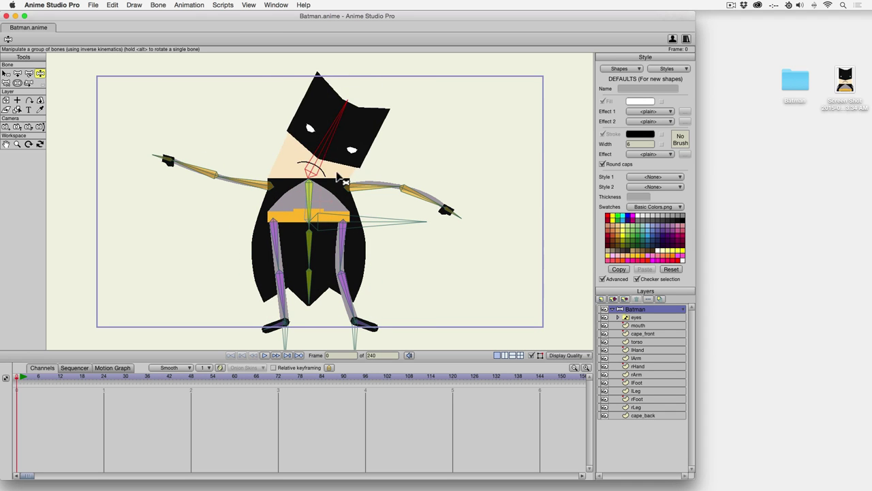
pyautogui.press('super+z')
pyautogui.moveTo(312, 191); pyautogui.dragTo(382, 210)
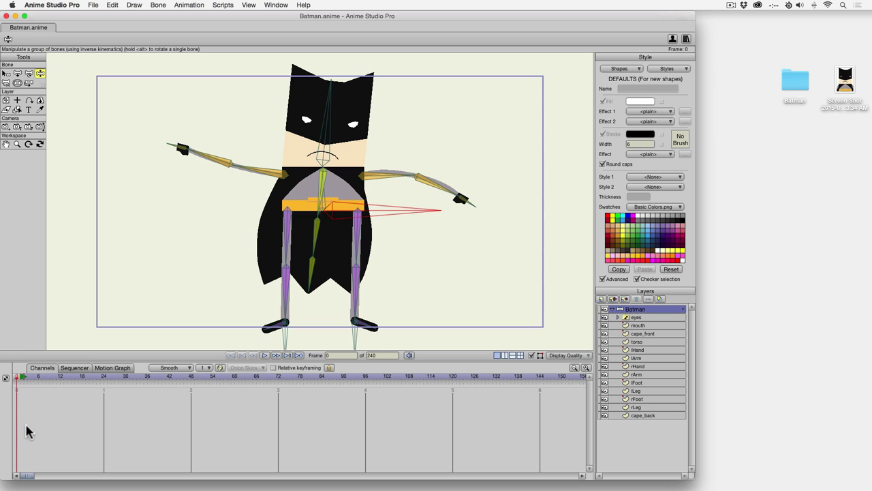
pyautogui.press('Right')
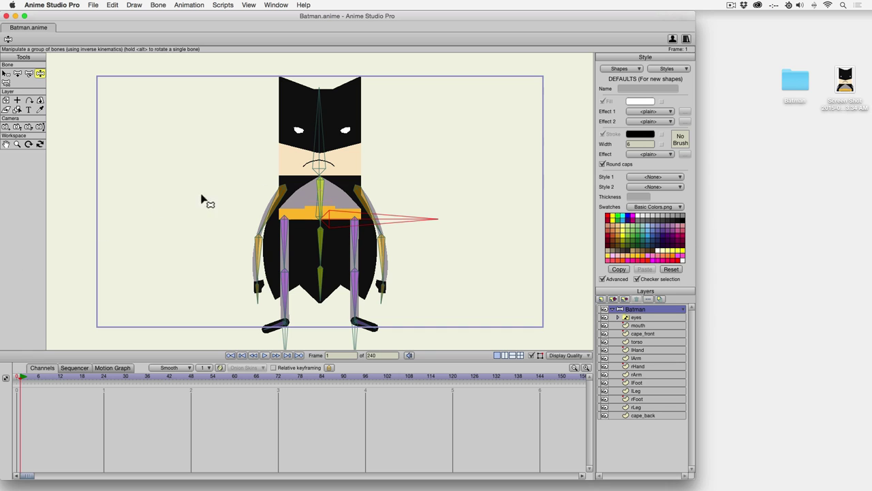
pyautogui.click(319, 127)
pyautogui.moveTo(320, 127); pyautogui.dragTo(332, 128)
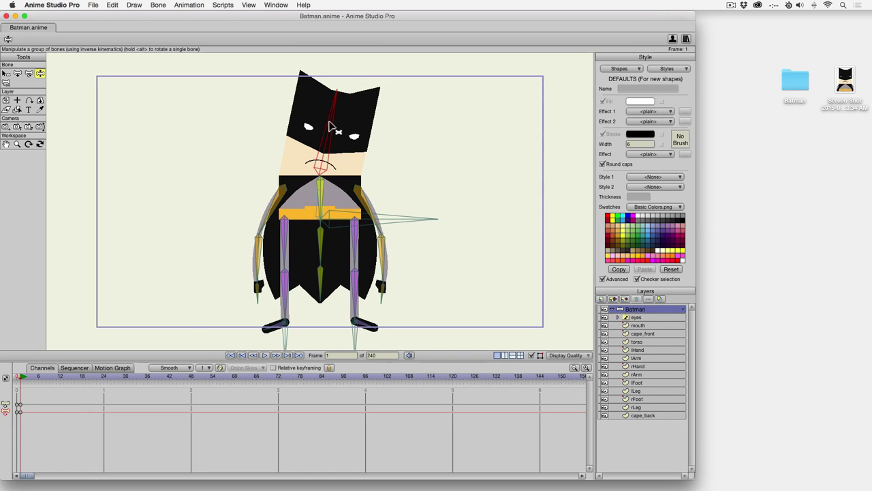
pyautogui.moveTo(332, 128)
pyautogui.mouseDown()
pyautogui.moveTo(314, 126)
pyautogui.moveTo(341, 127)
pyautogui.mouseUp()
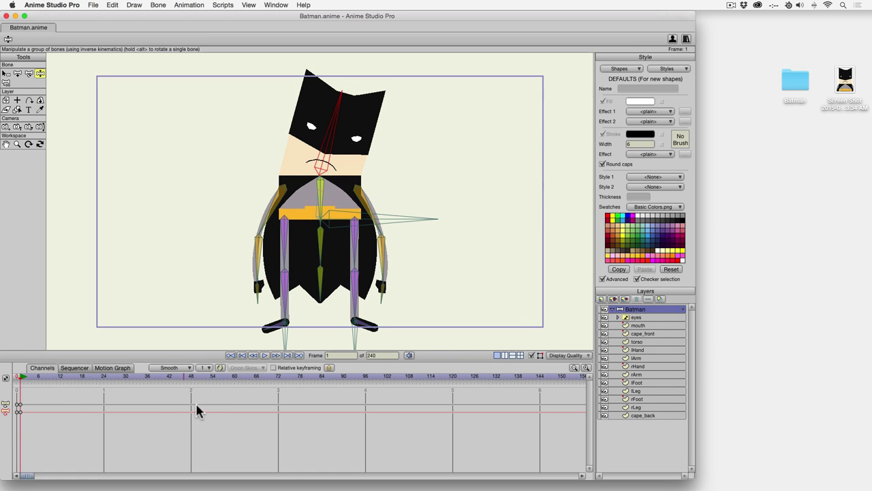
pyautogui.click(20, 412)
pyautogui.click(19, 411)
pyautogui.moveTo(259, 259); pyautogui.dragTo(218, 156)
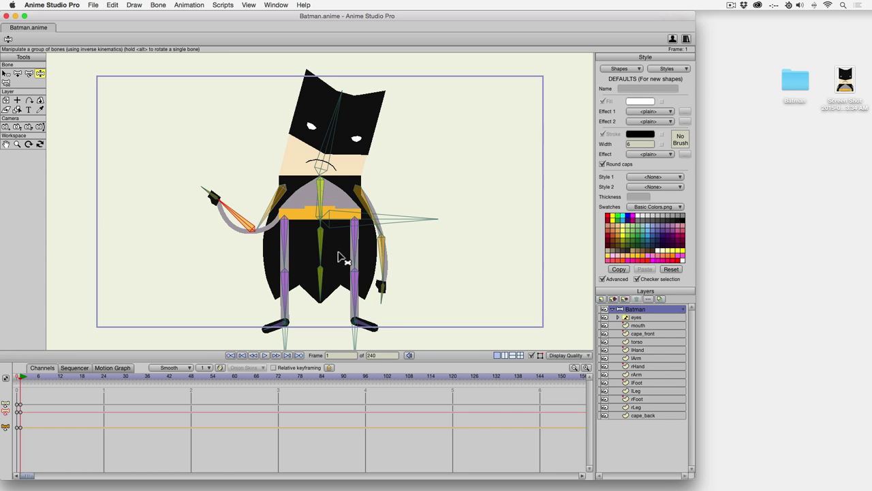
pyautogui.moveTo(353, 334); pyautogui.dragTo(357, 281)
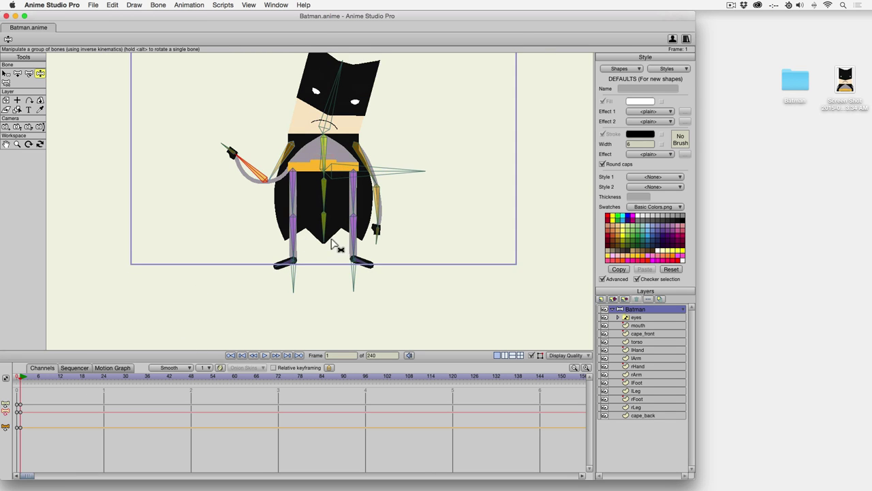
pyautogui.moveTo(34, 403); pyautogui.dragTo(21, 436)
pyautogui.press('BackSpace')
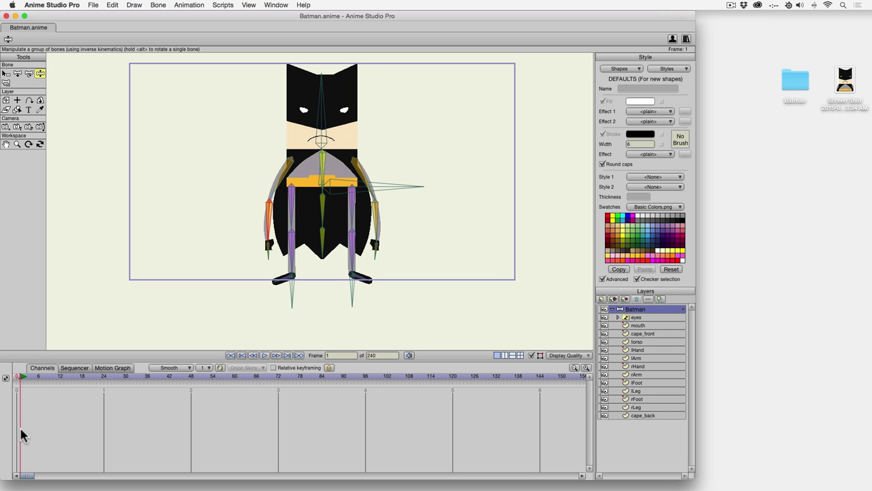
# - Add a 'Start' marker at frame 0 and a 'Land' marker at frame 5
pyautogui.click(330, 368)
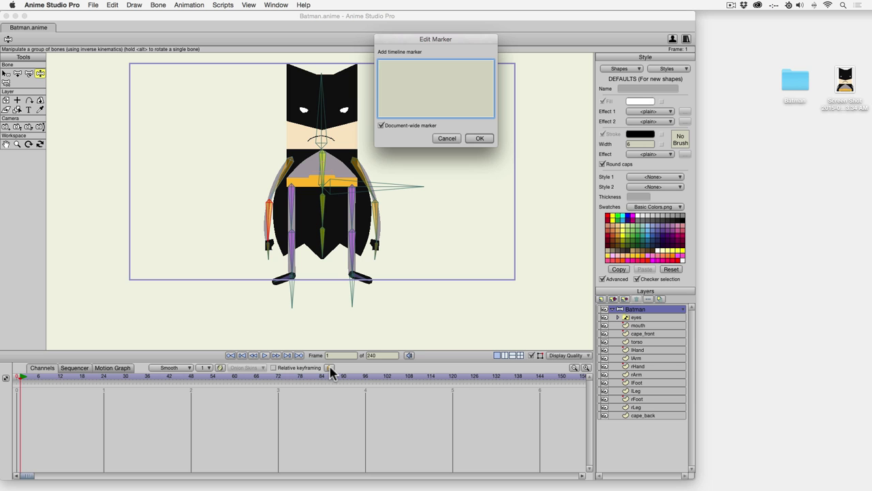
pyautogui.write('Start')
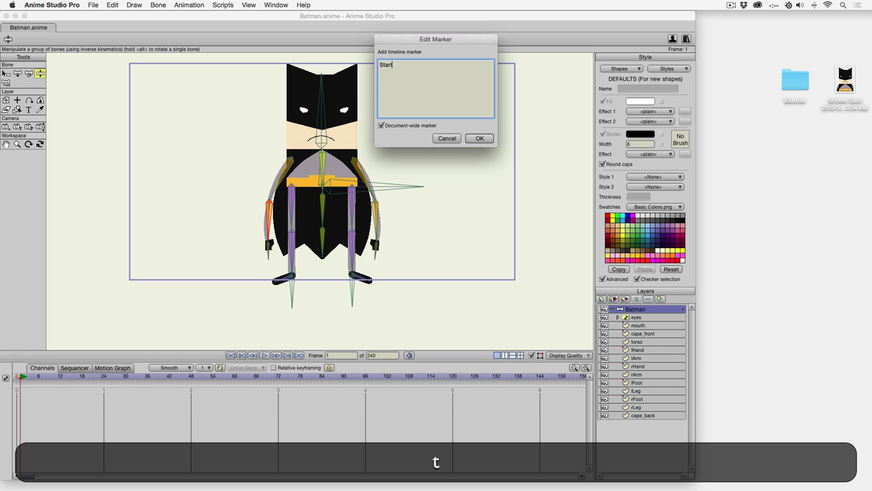
pyautogui.click(480, 138)
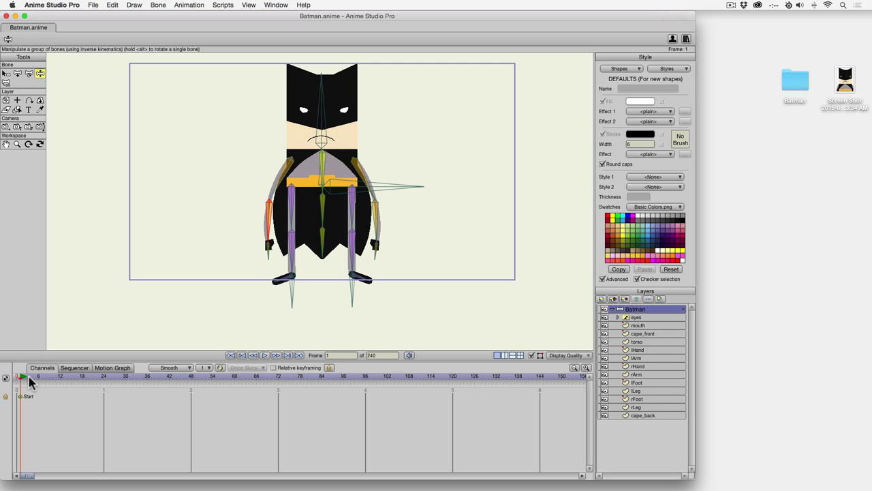
pyautogui.press('Right')
pyautogui.press('Right')
pyautogui.press('Right')
pyautogui.press('Right')
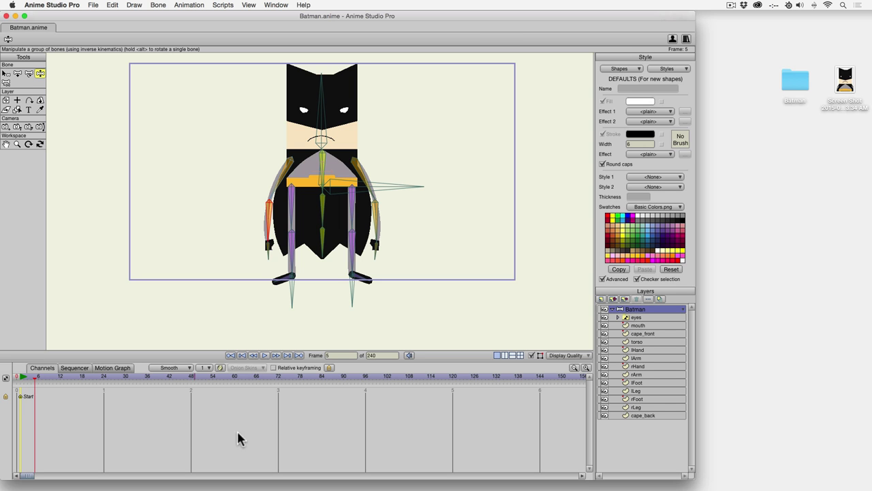
pyautogui.click(328, 368)
pyautogui.write('Land')
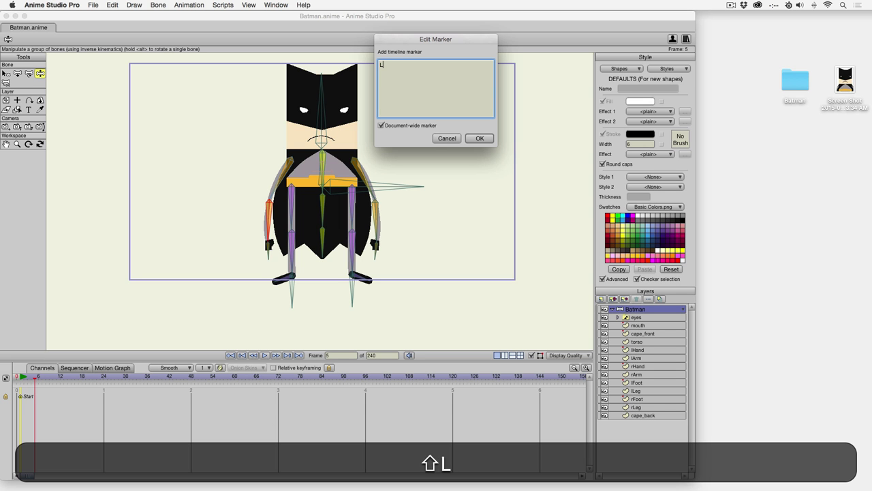
pyautogui.click(480, 138)
# - Add an 'Up' marker at frame 9 and a 'Settle' marker at frame 17
pyautogui.press('Right')
pyautogui.press('Right')
pyautogui.press('Right')
pyautogui.press('Right')
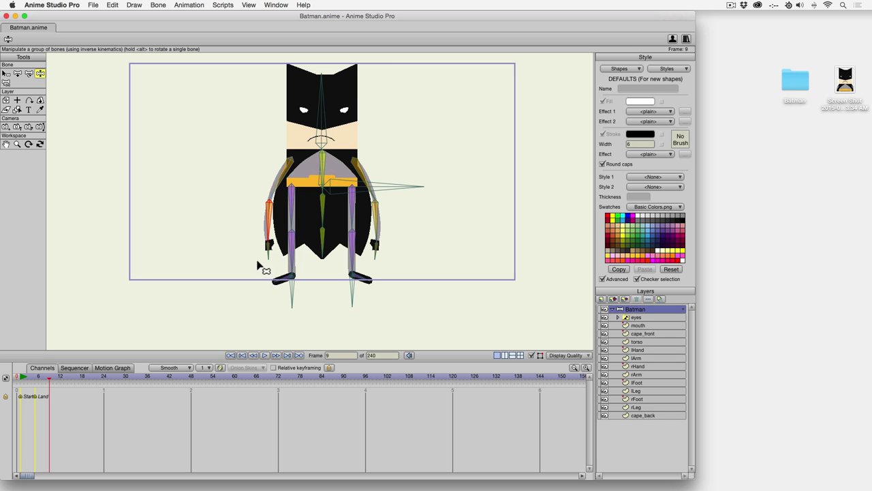
pyautogui.click(329, 367)
pyautogui.write('UP')
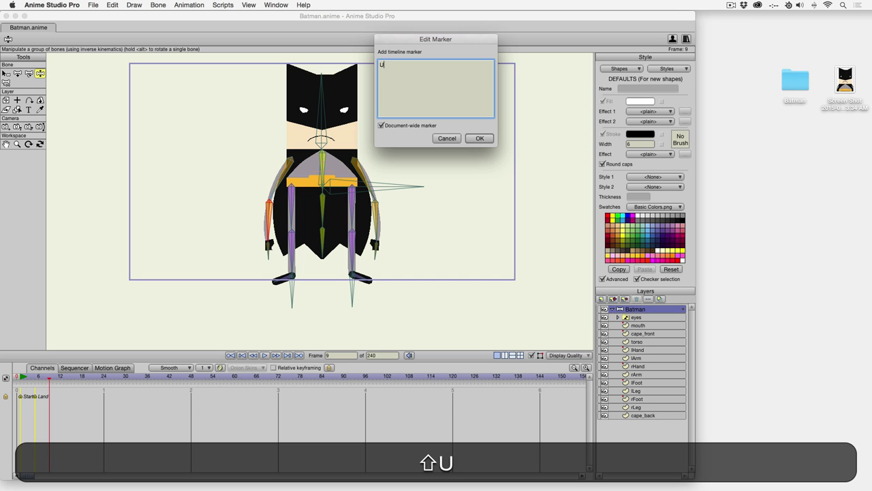
pyautogui.click(480, 138)
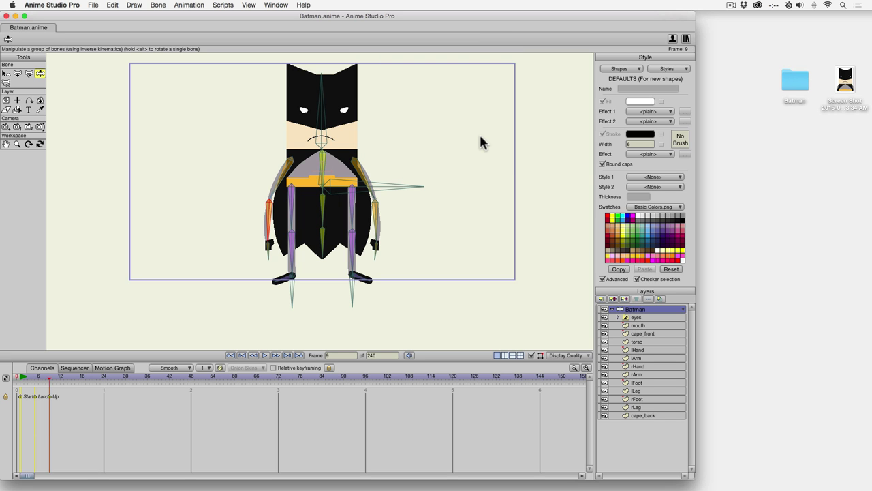
pyautogui.press('Right')
pyautogui.press('Right')
pyautogui.press('Right')
pyautogui.press('Right')
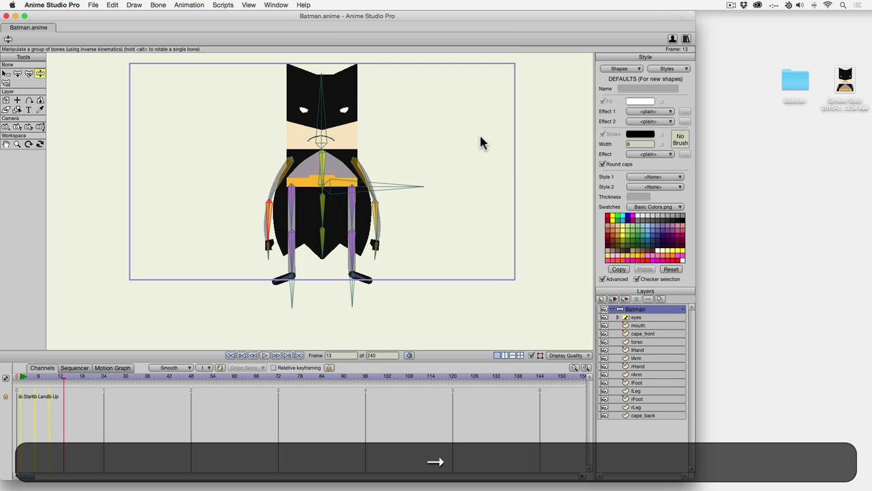
pyautogui.press('Right')
pyautogui.press('Right')
pyautogui.press('Right')
pyautogui.press('Right')
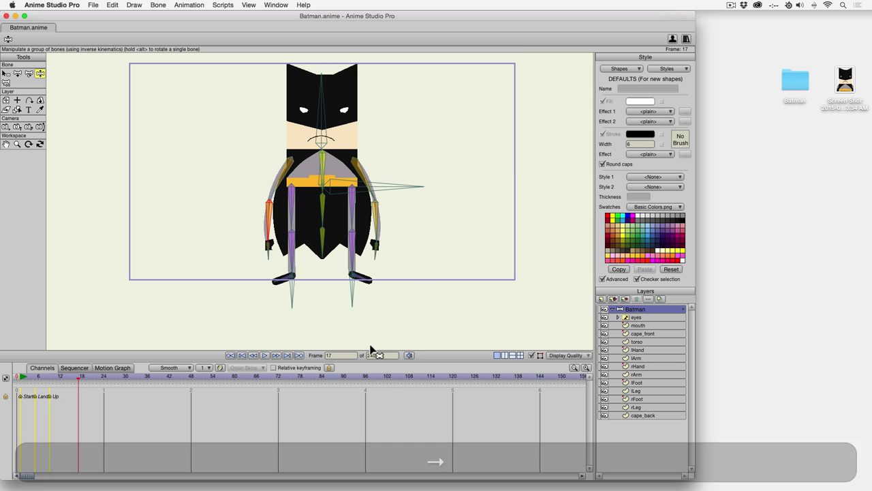
pyautogui.click(329, 367)
pyautogui.write('S')
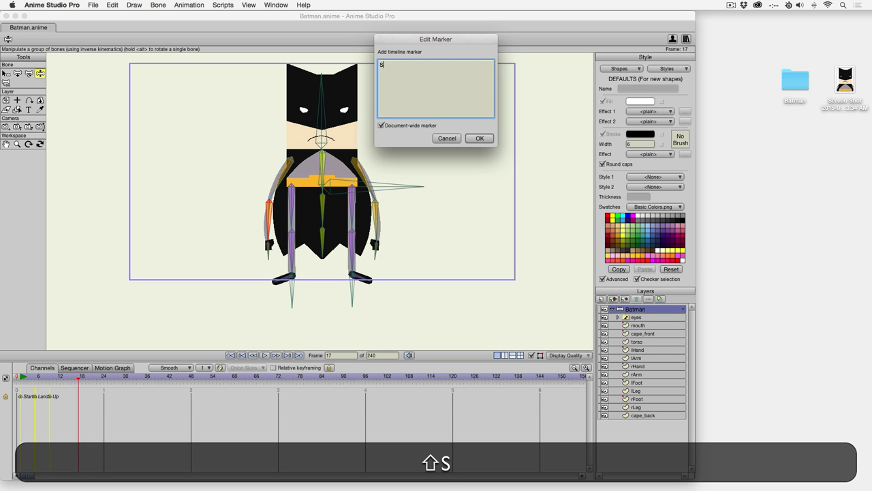
pyautogui.write('ettle')
pyautogui.click(482, 140)
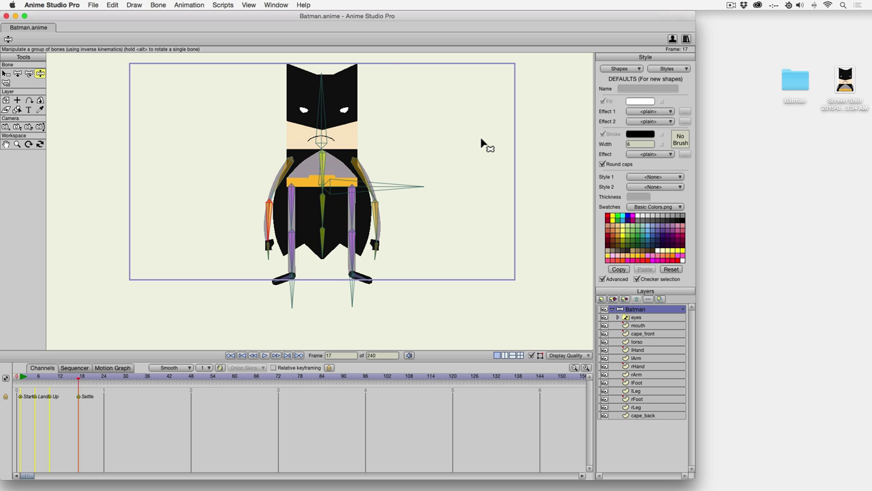
# - Add an 'Anticipation' marker at frame 25 and a 'Hero Pose' marker at frame 29
pyautogui.press('Right')
pyautogui.press('Right')
pyautogui.press('Right')
pyautogui.press('Right')
pyautogui.press('Right')
pyautogui.press('Right')
pyautogui.press('Right')
pyautogui.press('Right')
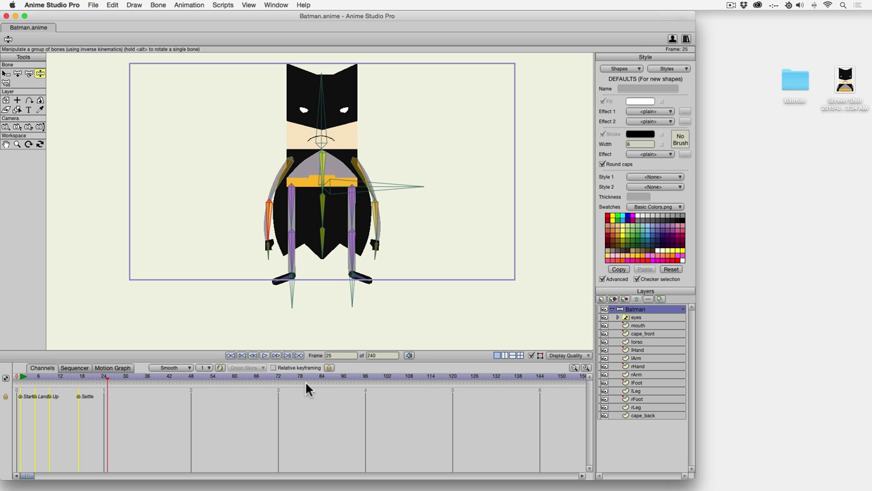
pyautogui.click(330, 368)
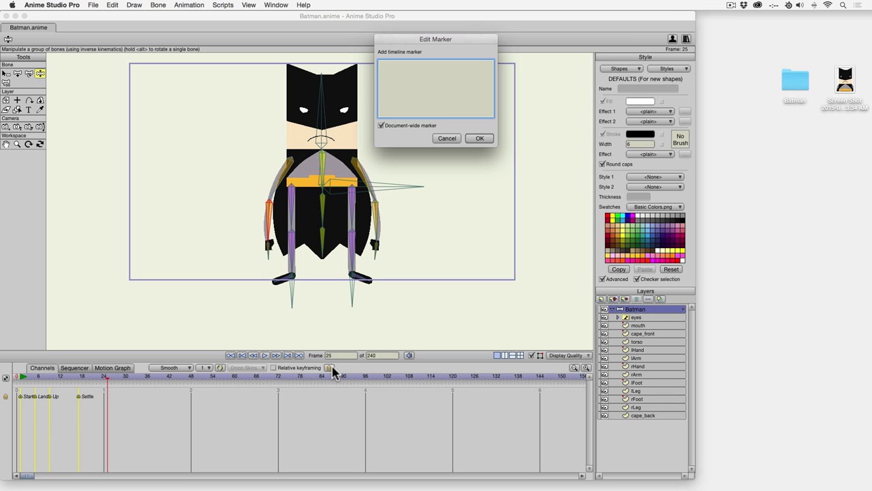
pyautogui.write('Ani')
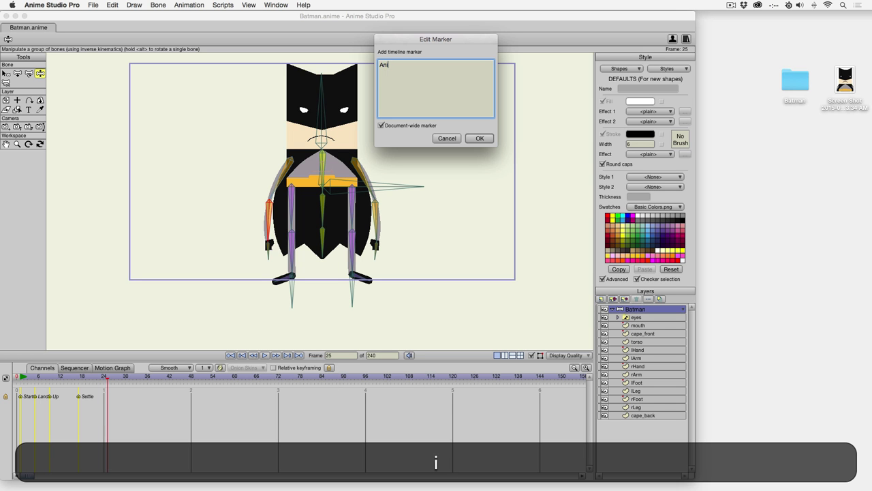
pyautogui.press('BackSpace')
pyautogui.write('ticipation')
pyautogui.click(480, 138)
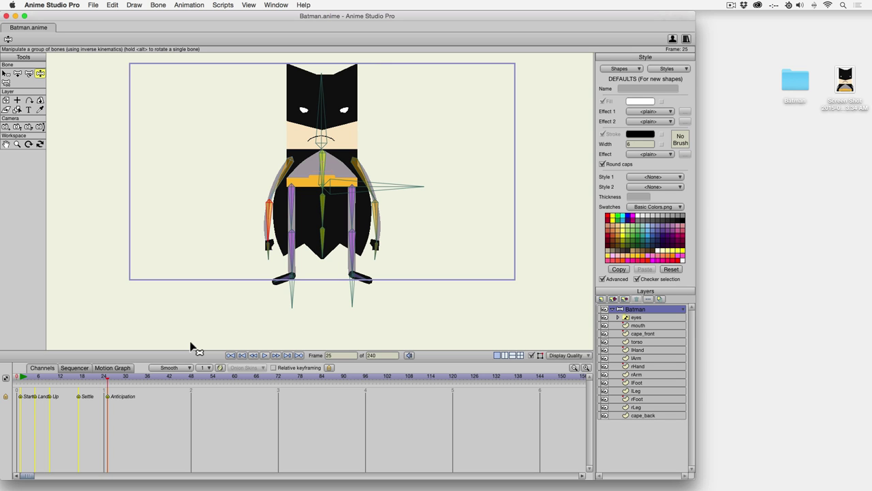
pyautogui.press('Right')
pyautogui.press('Right')
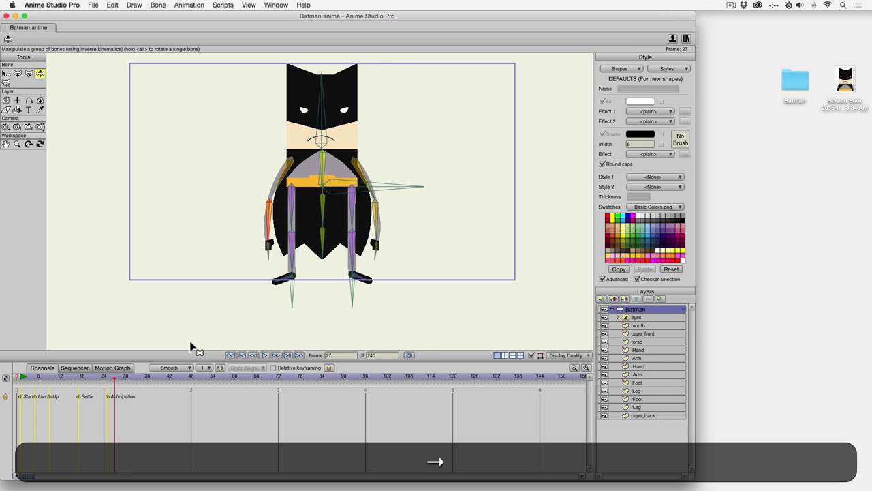
pyautogui.press('Right')
pyautogui.press('Right')
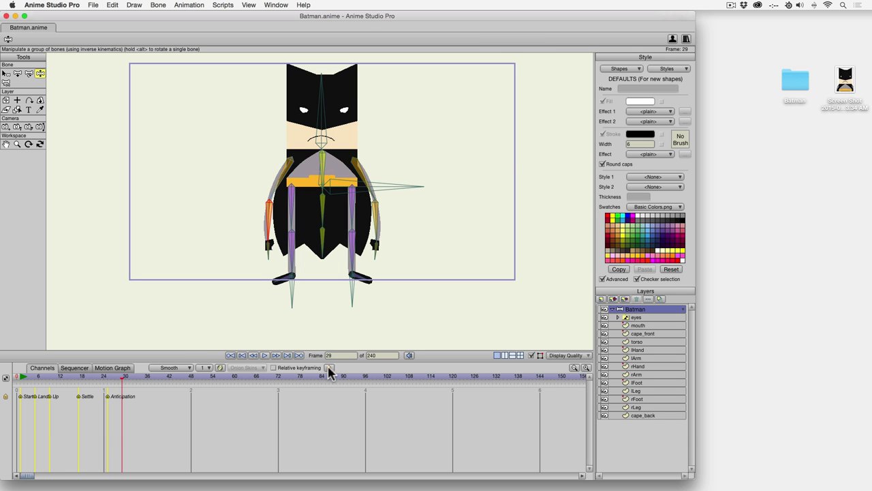
pyautogui.click(329, 368)
pyautogui.write('Pose')
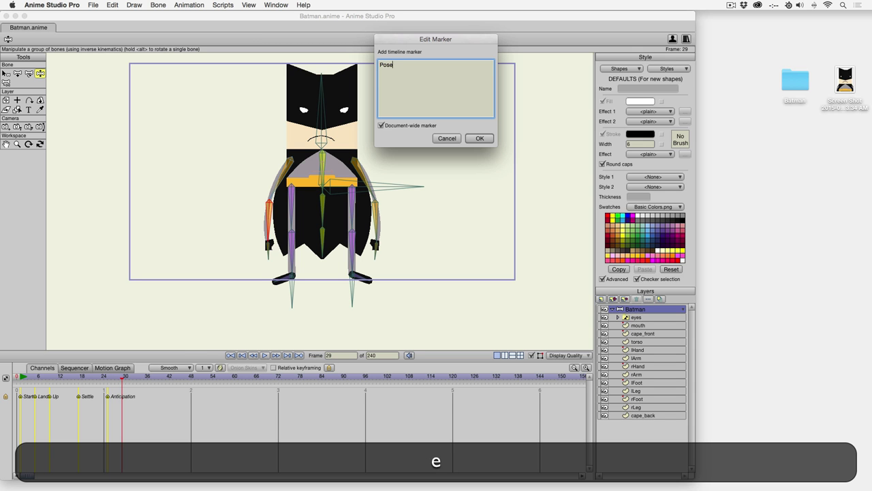
pyautogui.press('BackSpace')
pyautogui.press('BackSpace')
pyautogui.press('BackSpace')
pyautogui.press('BackSpace')
pyautogui.write('Hero Pos')
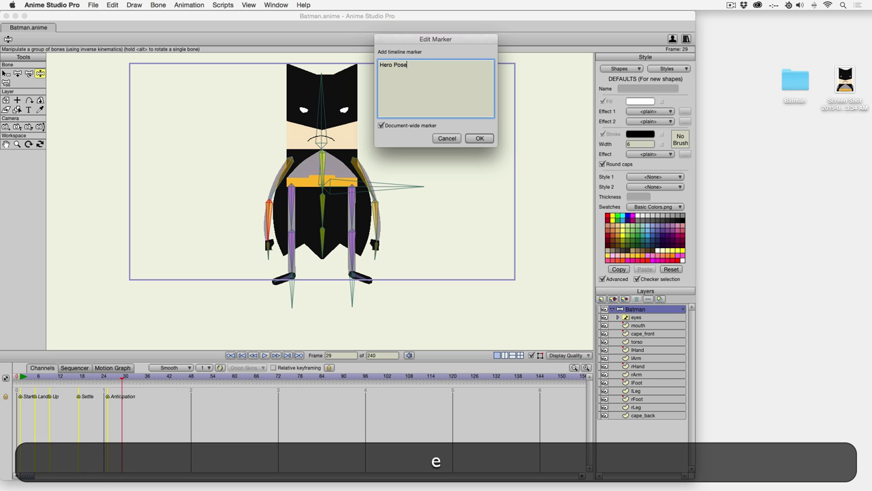
pyautogui.click(479, 138)
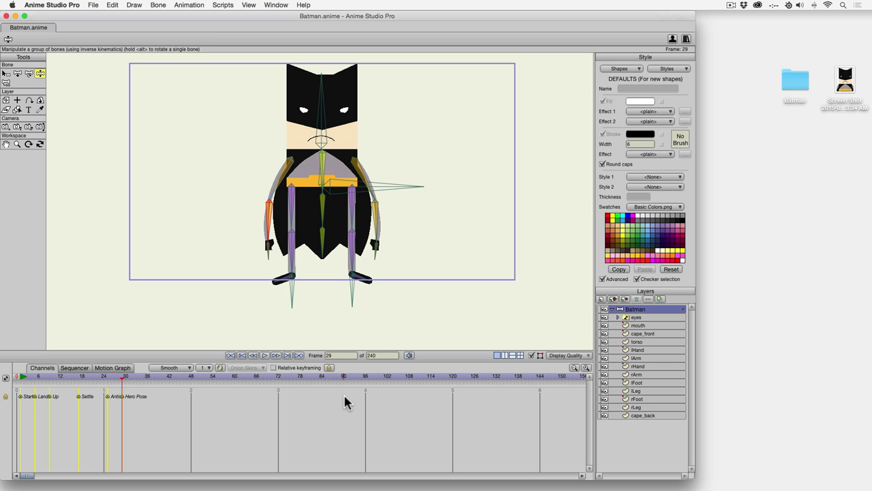
# - Zoom in on the timeline and return the playhead to frame 1
pyautogui.click(585, 368)
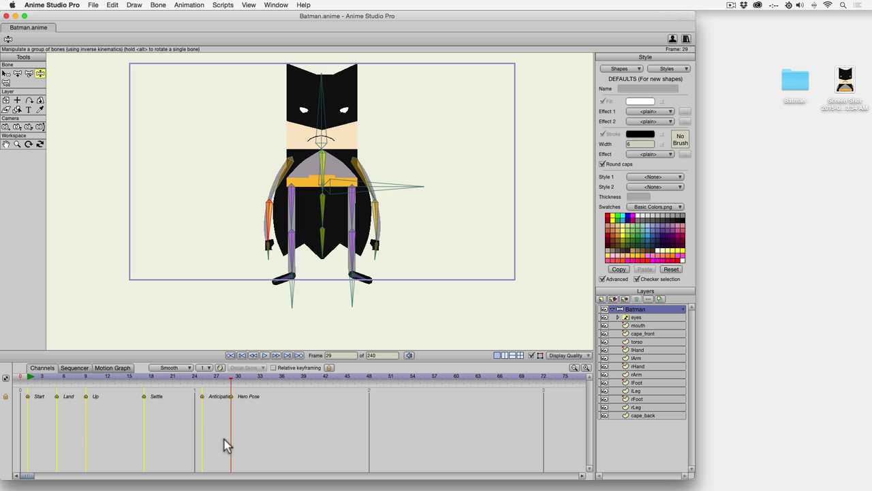
pyautogui.hscroll(3, 227, 445)
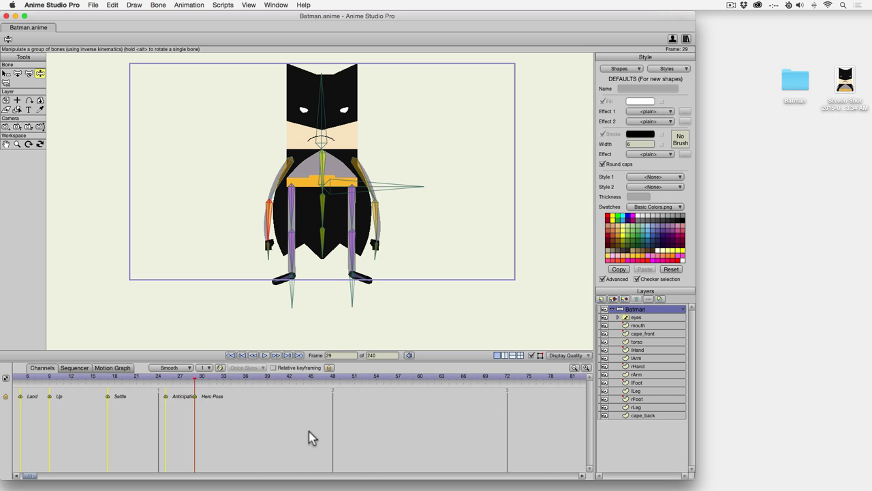
pyautogui.hscroll(-3, 308, 432)
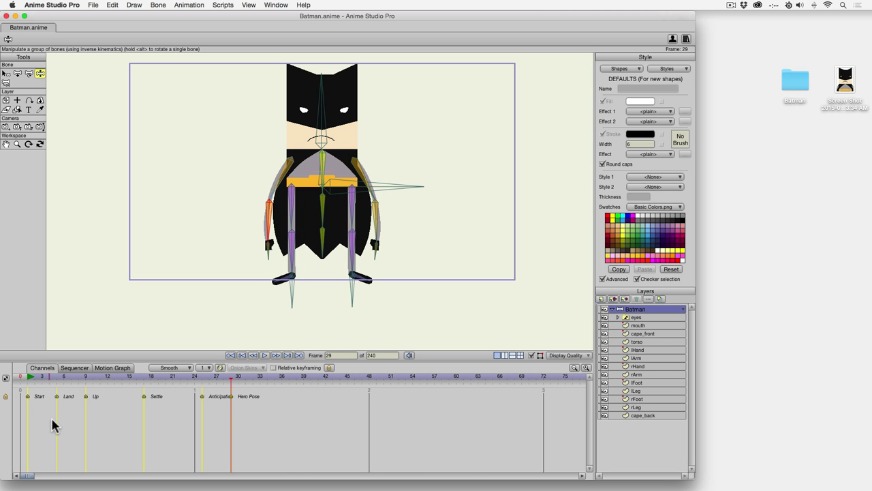
pyautogui.click(28, 377)
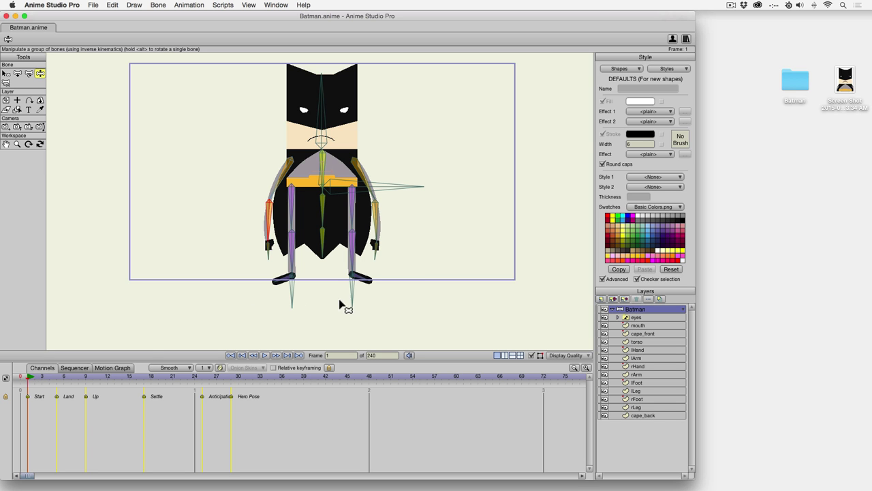
# - Zoom out the canvas and collapse the Batman group's child layers
pyautogui.scroll(-4, 403, 279)
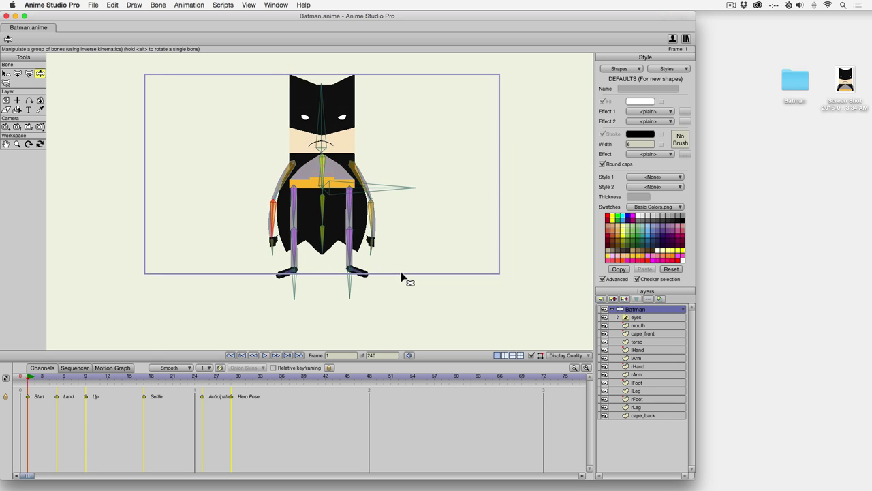
pyautogui.scroll(-4, 409, 228)
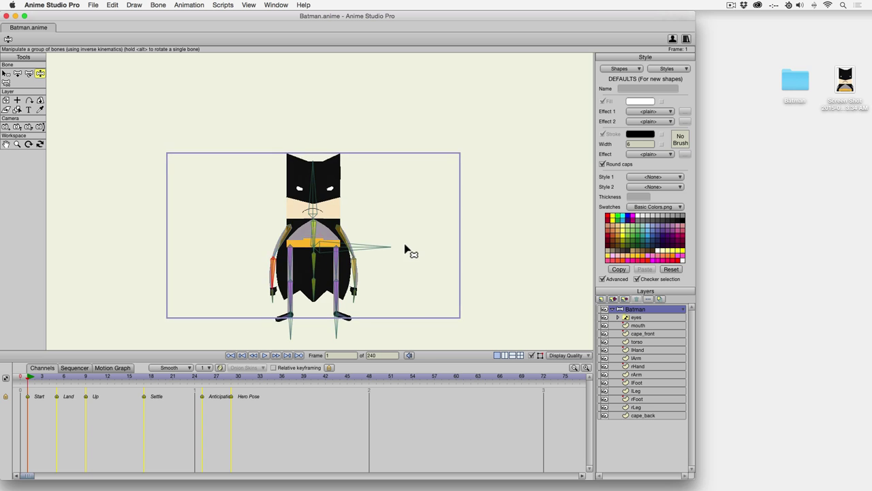
pyautogui.scroll(1, 404, 249)
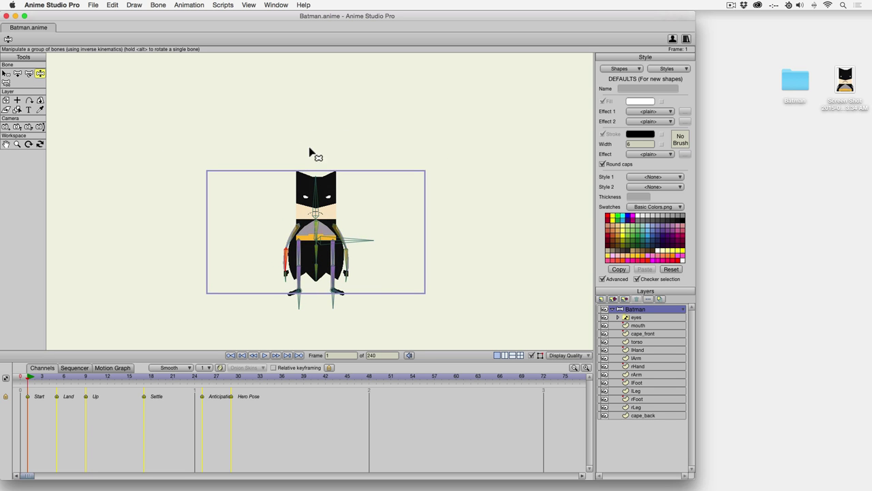
pyautogui.click(613, 308)
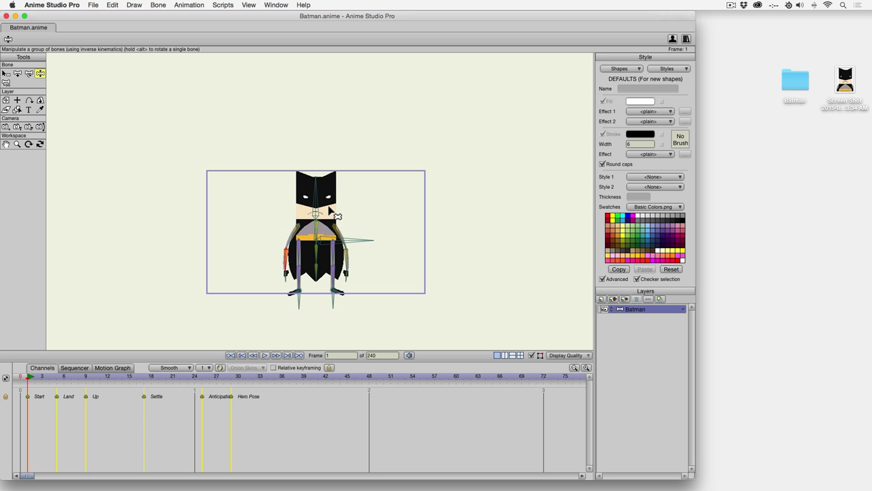
# - Lift Batman's root bone above the camera frame and select the frame-0 keyframes
pyautogui.moveTo(355, 241); pyautogui.dragTo(355, 96)
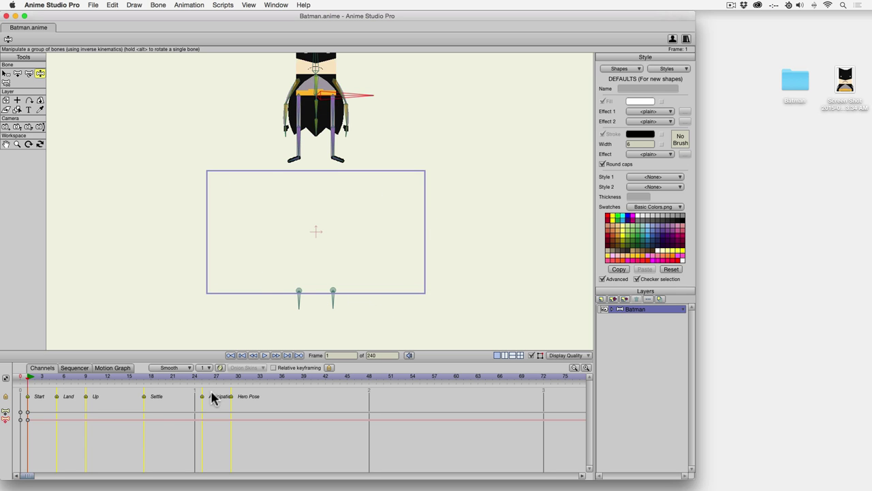
pyautogui.moveTo(37, 410); pyautogui.dragTo(26, 424)
# - Raise both of Batman's arms overhead
pyautogui.scroll(5, 374, 150)
pyautogui.scroll(2, 385, 228)
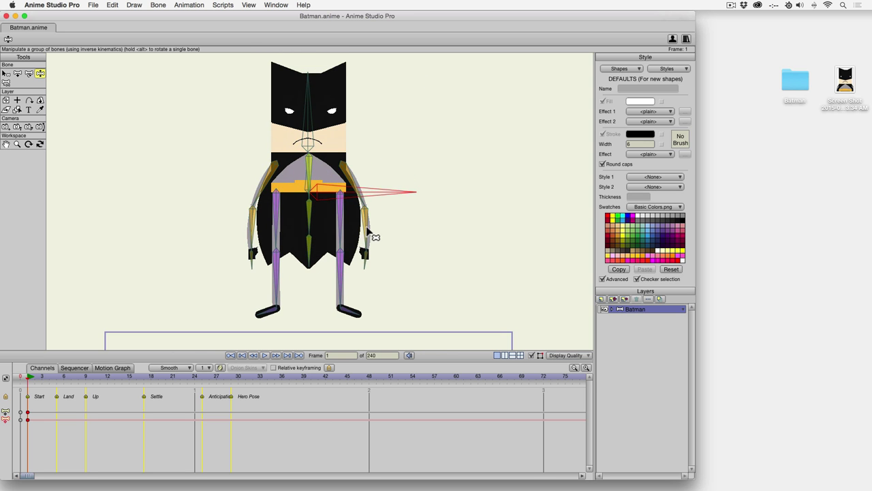
pyautogui.moveTo(370, 239); pyautogui.dragTo(407, 72)
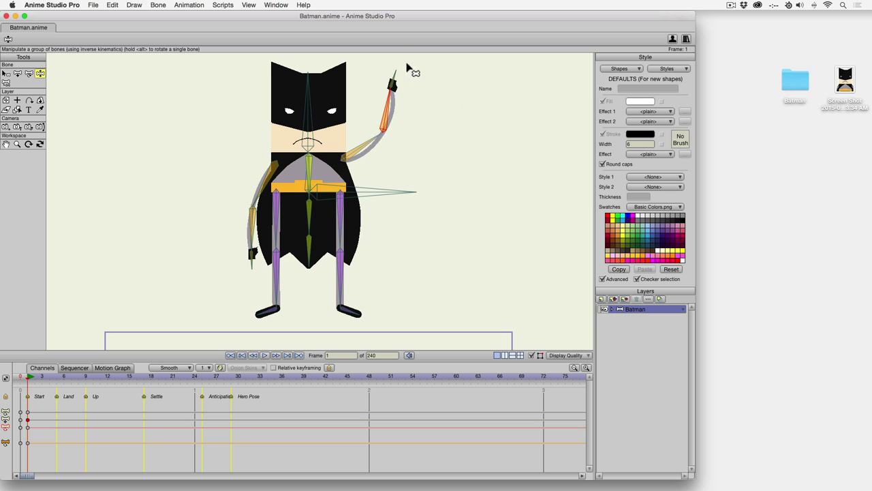
pyautogui.scroll(2, 395, 129)
pyautogui.moveTo(403, 134); pyautogui.dragTo(389, 113)
pyautogui.moveTo(250, 255); pyautogui.dragTo(220, 51)
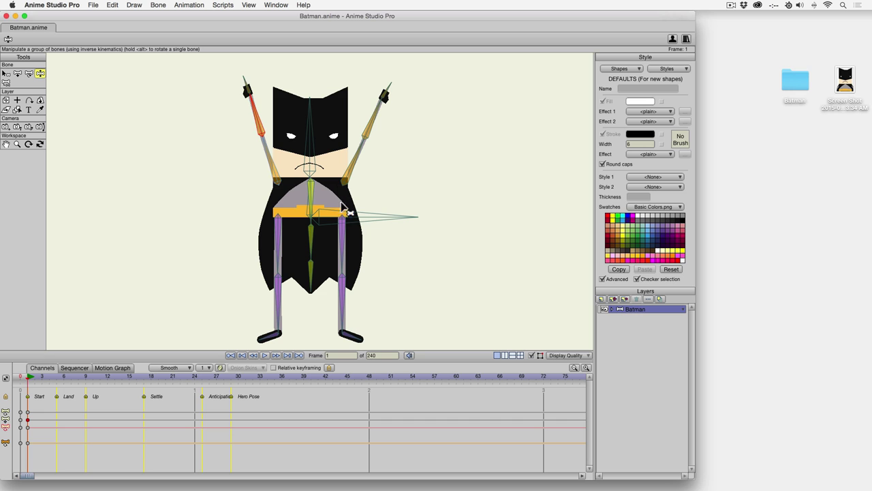
# - Rotate both feet to point straight down
pyautogui.click(374, 276)
pyautogui.scroll(-3, 381, 273)
pyautogui.moveTo(398, 267); pyautogui.dragTo(369, 280)
pyautogui.moveTo(273, 275); pyautogui.dragTo(311, 280)
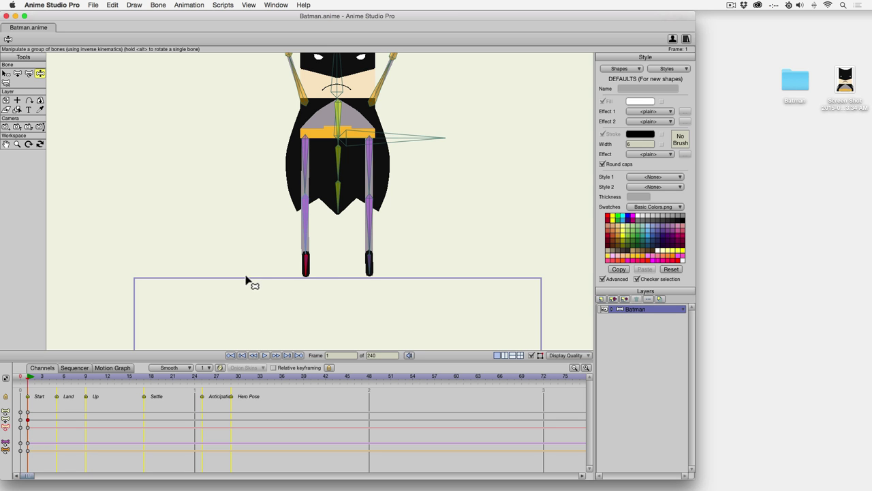
# - Bend the torso so the cape flaps up, then straighten the head and body
pyautogui.scroll(2, 361, 201)
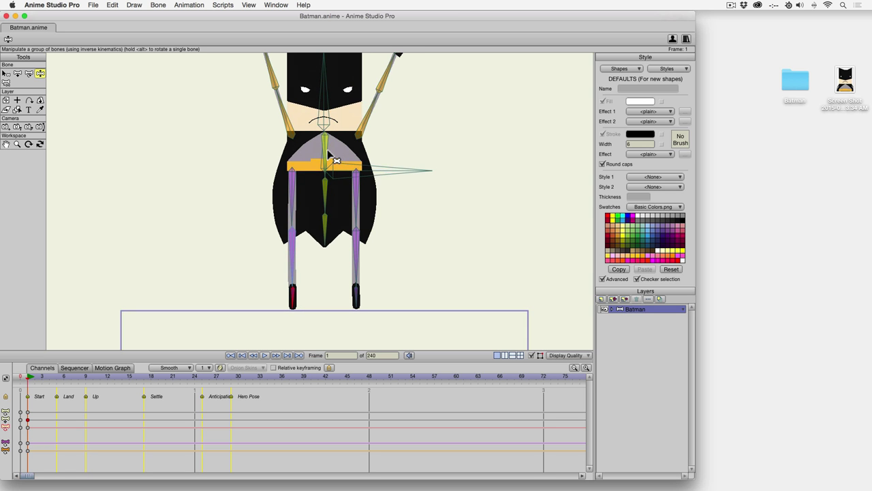
pyautogui.moveTo(334, 152); pyautogui.dragTo(411, 39)
pyautogui.scroll(3, 421, 221)
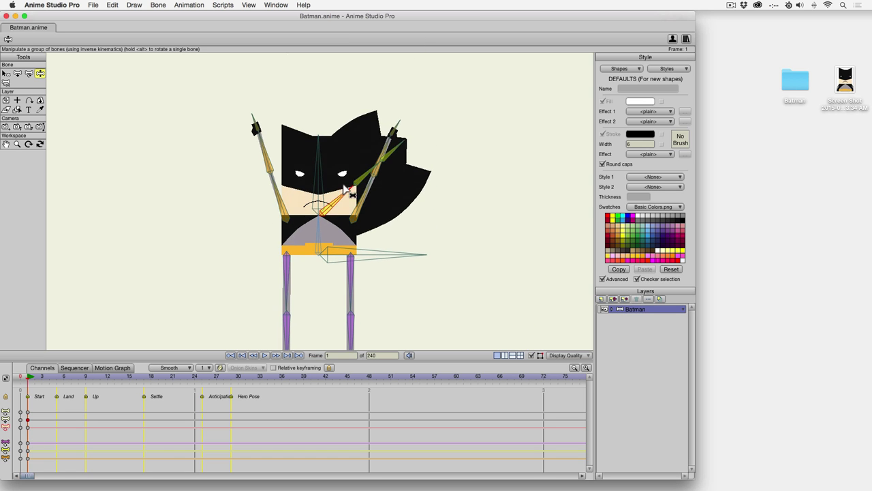
pyautogui.moveTo(347, 192); pyautogui.dragTo(318, 136)
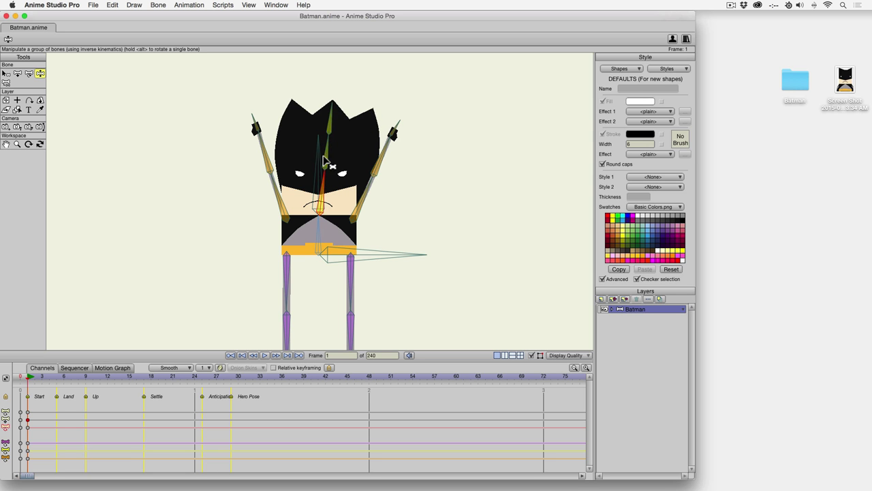
pyautogui.scroll(-4, 408, 230)
pyautogui.scroll(-5, 321, 268)
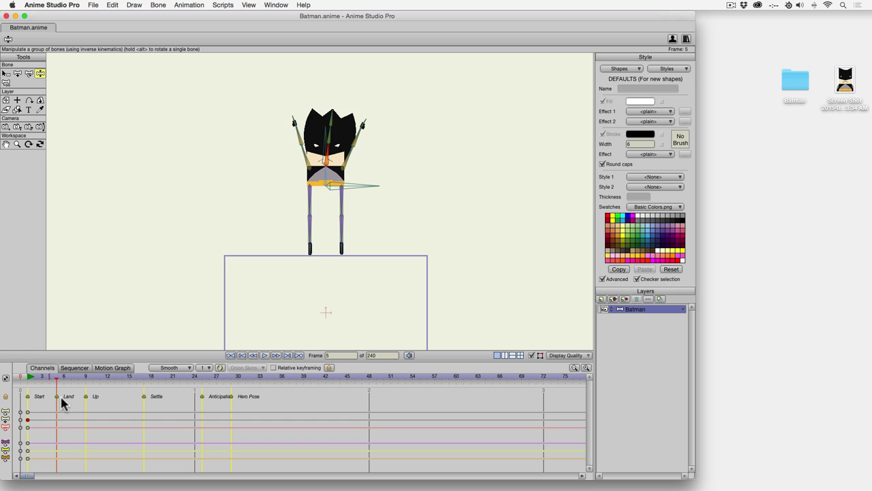
pyautogui.scroll(-5, 334, 300)
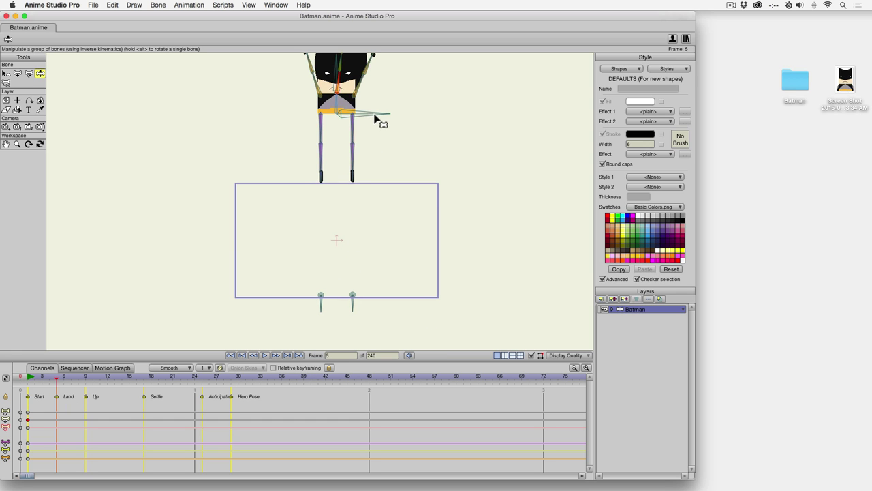
# - Drag Batman down into the camera frame at frame 5 and preview the fall
pyautogui.moveTo(374, 117); pyautogui.dragTo(374, 269)
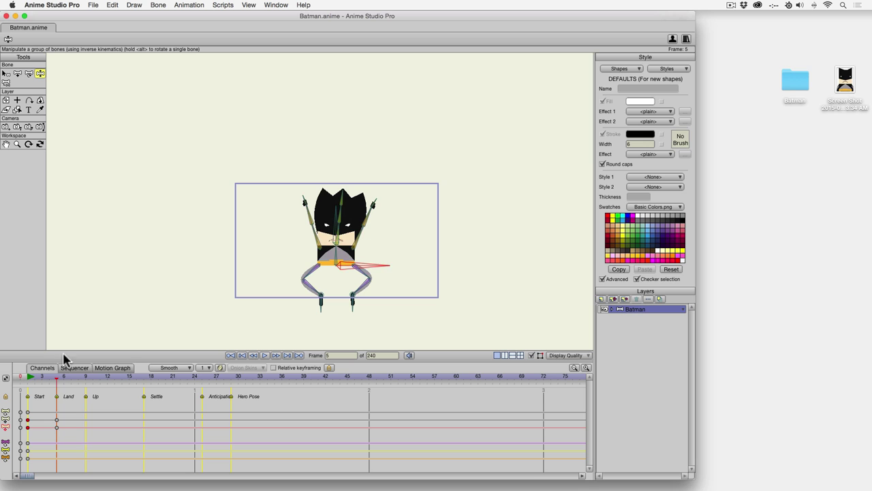
pyautogui.moveTo(56, 376)
pyautogui.mouseDown()
pyautogui.moveTo(31, 383)
pyautogui.moveTo(56, 386)
pyautogui.mouseUp()
pyautogui.scroll(5, 363, 290)
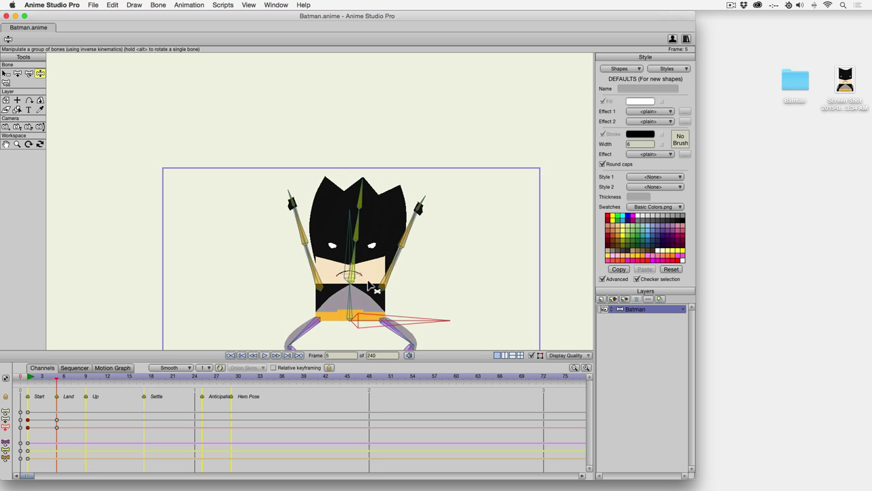
pyautogui.scroll(-2, 382, 196)
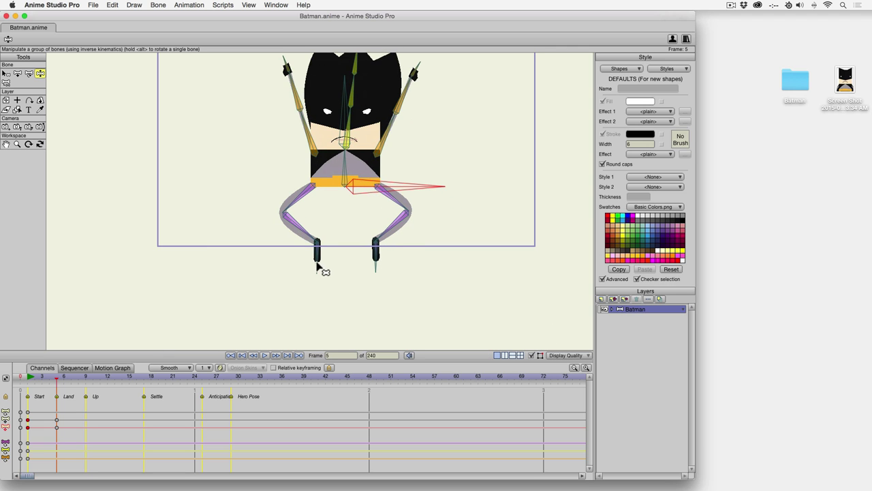
pyautogui.scroll(1, 331, 267)
# - Undo the stray foot edits and bend the right leg into a crouch with Select Bone
pyautogui.moveTo(312, 272); pyautogui.dragTo(303, 254)
pyautogui.press('super+z')
pyautogui.moveTo(384, 271); pyautogui.dragTo(368, 259)
pyautogui.press('alt+super+z')
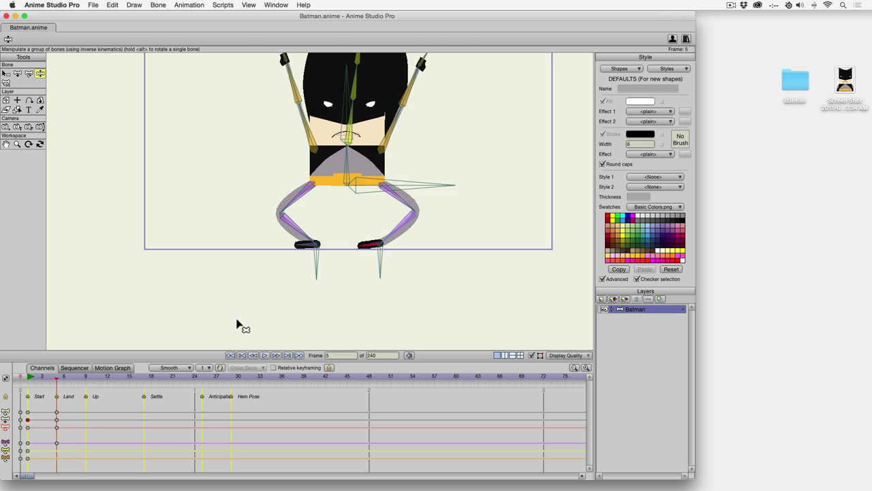
pyautogui.press('t')
pyautogui.moveTo(394, 236); pyautogui.dragTo(374, 218)
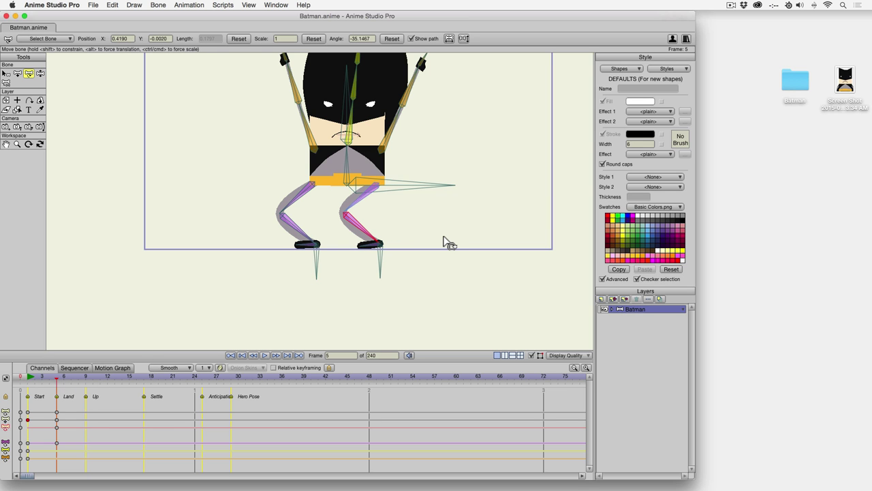
# - Select the right shin bone and compare the landing across frames 4 and 5
pyautogui.click(363, 224)
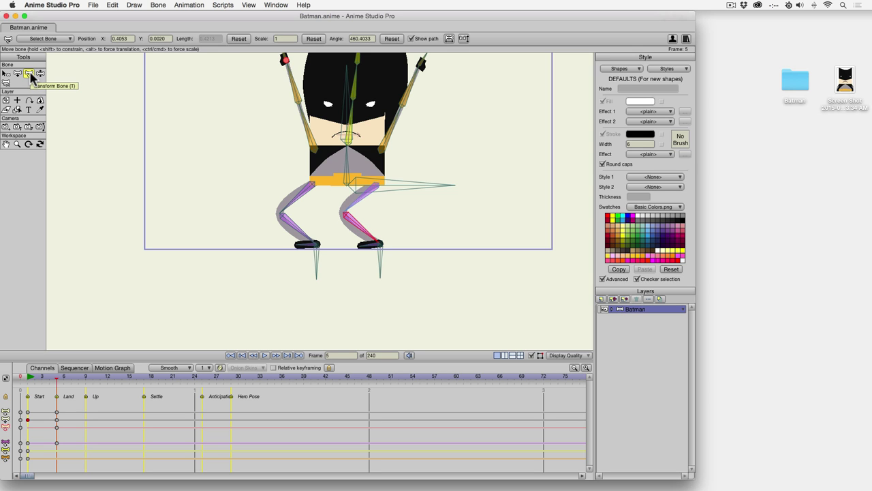
pyautogui.click(49, 377)
pyautogui.moveTo(48, 377)
pyautogui.mouseDown()
pyautogui.moveTo(38, 377)
pyautogui.moveTo(64, 377)
pyautogui.moveTo(38, 379)
pyautogui.moveTo(57, 382)
pyautogui.mouseUp()
pyautogui.click(362, 230)
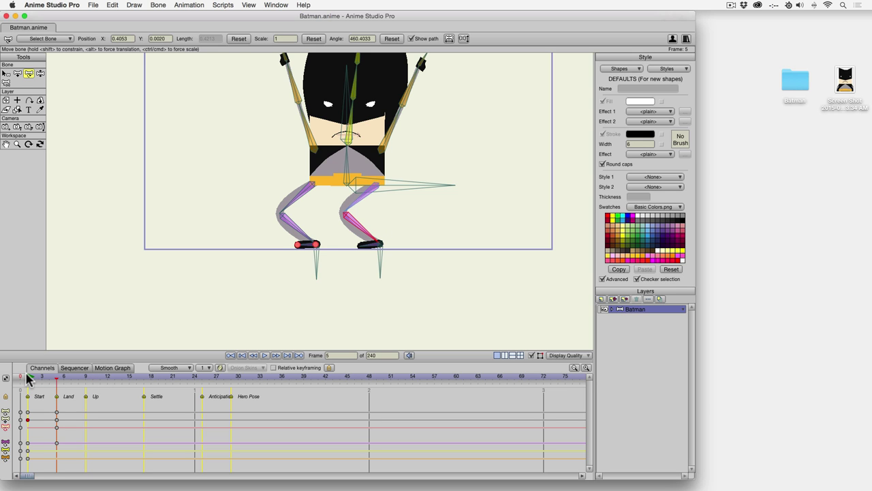
# - Pull both arms in beside the head, adjust the spine, and lower the body slightly
pyautogui.scroll(5, 318, 234)
pyautogui.press('z')
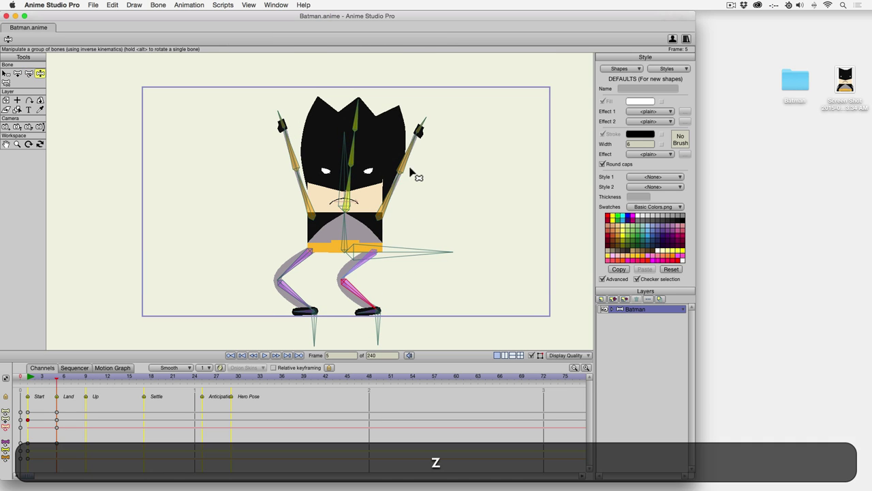
pyautogui.moveTo(411, 159); pyautogui.dragTo(400, 131)
pyautogui.moveTo(288, 135); pyautogui.dragTo(305, 129)
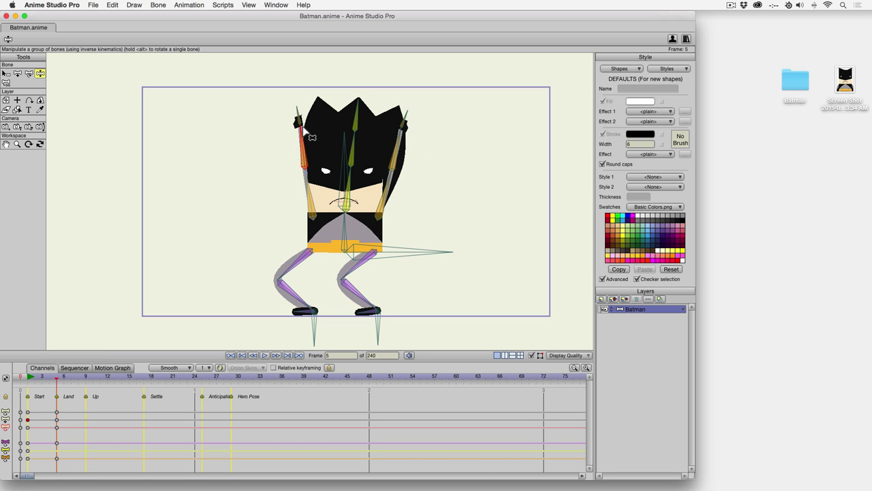
pyautogui.moveTo(355, 140); pyautogui.dragTo(322, 179)
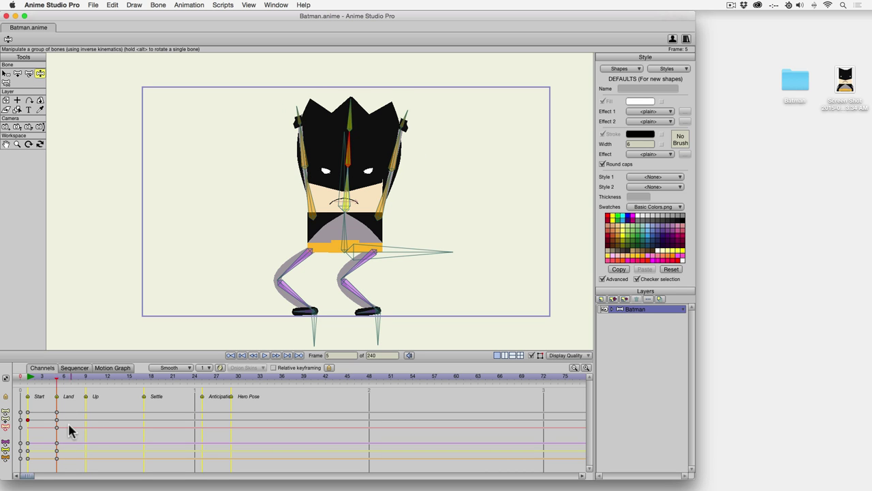
pyautogui.moveTo(408, 254); pyautogui.dragTo(409, 260)
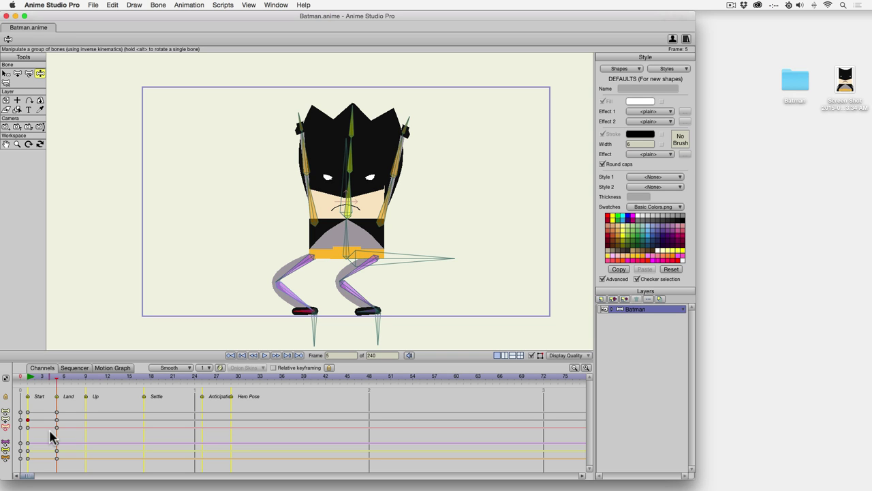
pyautogui.press('super')
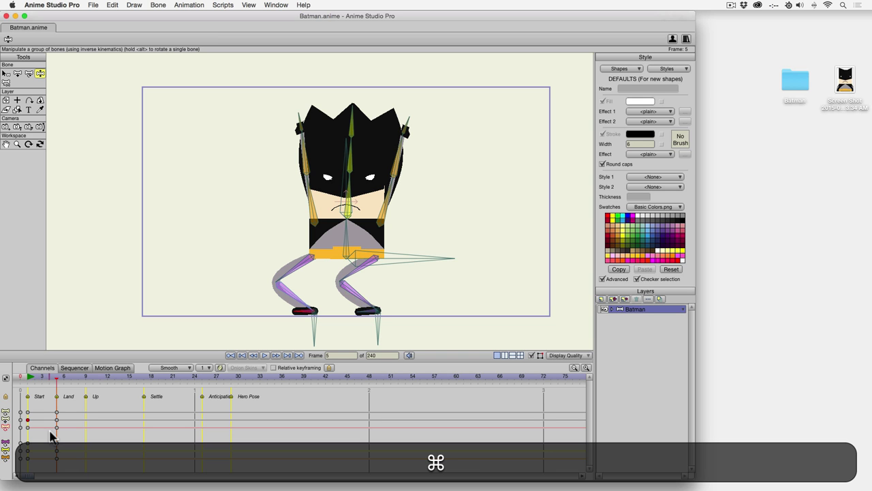
# - Freeze Batman's full pose at frame 5 and at frame 1 with Bone > Freeze Pose
pyautogui.press('super+f')
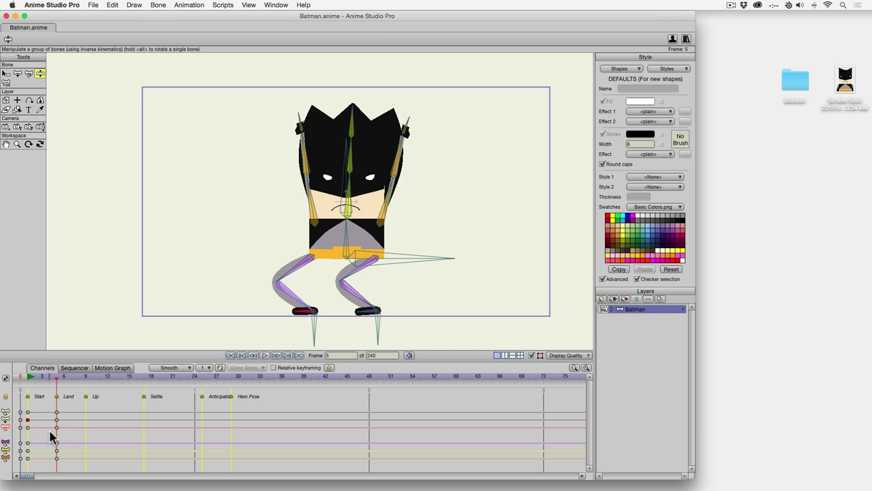
pyautogui.click(162, 6)
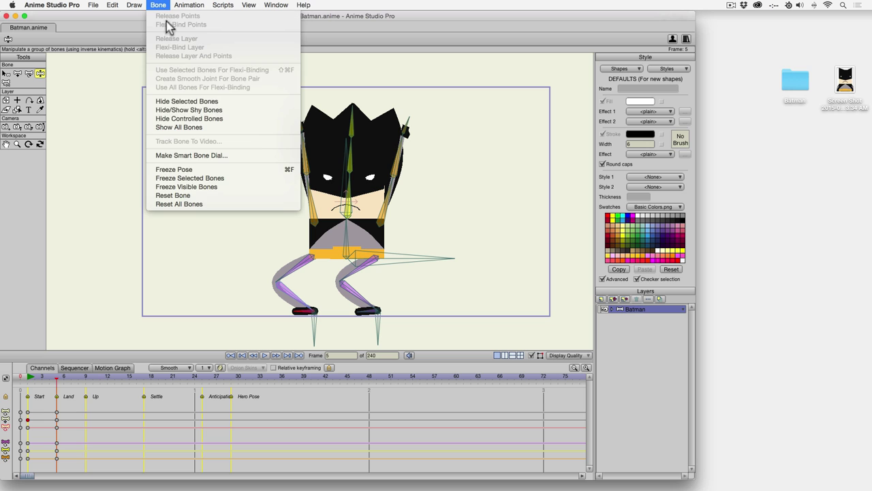
pyautogui.click(188, 170)
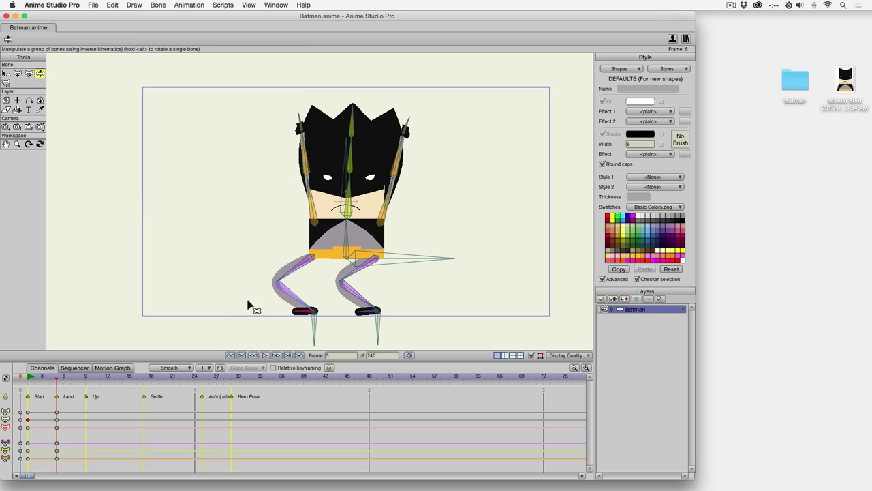
pyautogui.click(29, 378)
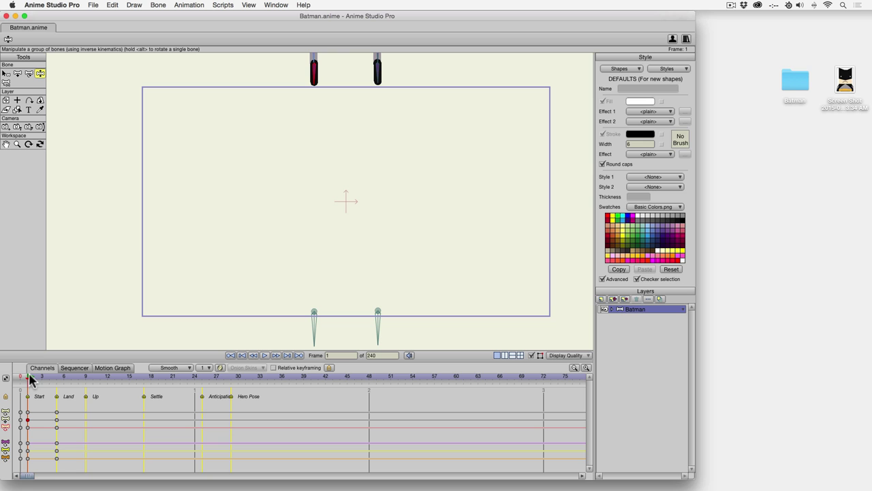
pyautogui.press('super')
pyautogui.press('super+f')
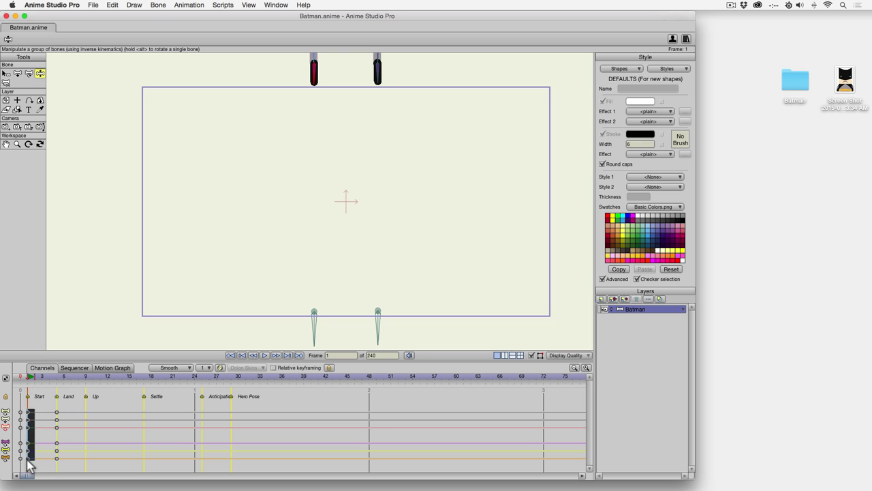
# - Select the starting and landing keyframes, ending on frame 5
pyautogui.moveTo(36, 477)
pyautogui.mouseDown()
pyautogui.moveTo(17, 407)
pyautogui.moveTo(49, 471)
pyautogui.mouseUp()
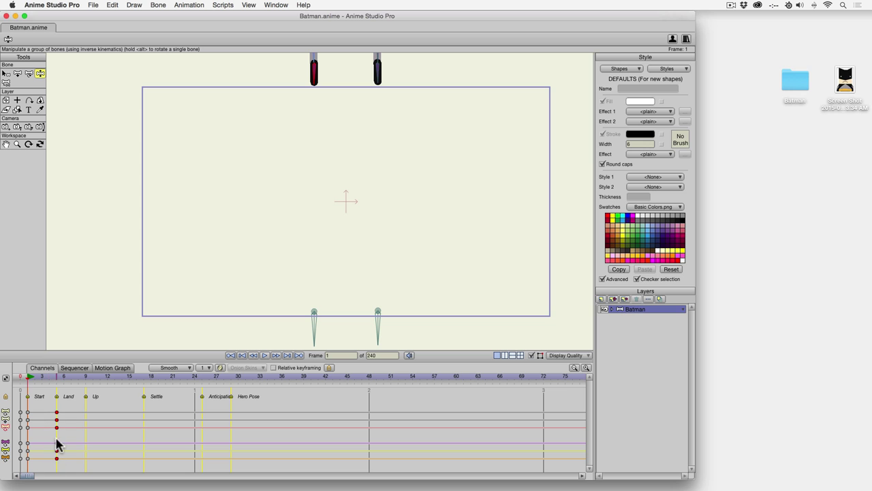
pyautogui.click(49, 376)
pyautogui.click(54, 377)
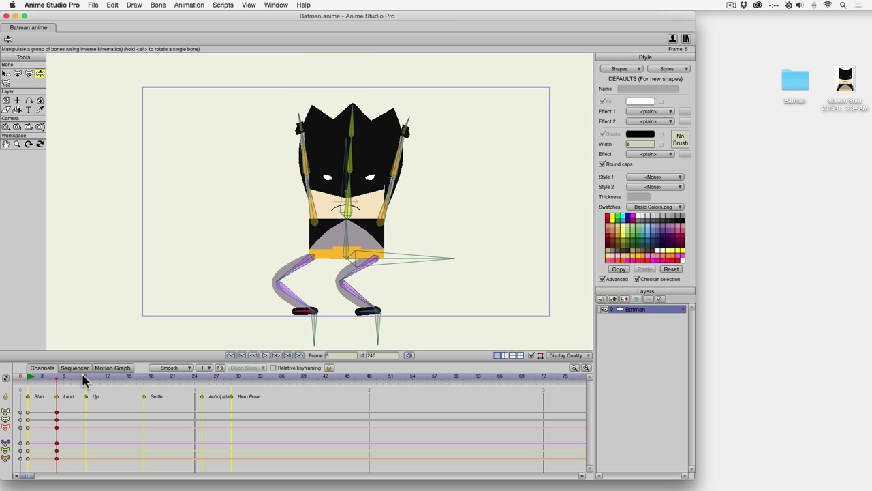
# - At frame 9, straighten Batman upright, lower both arms and let the cape hang behind
pyautogui.click(86, 377)
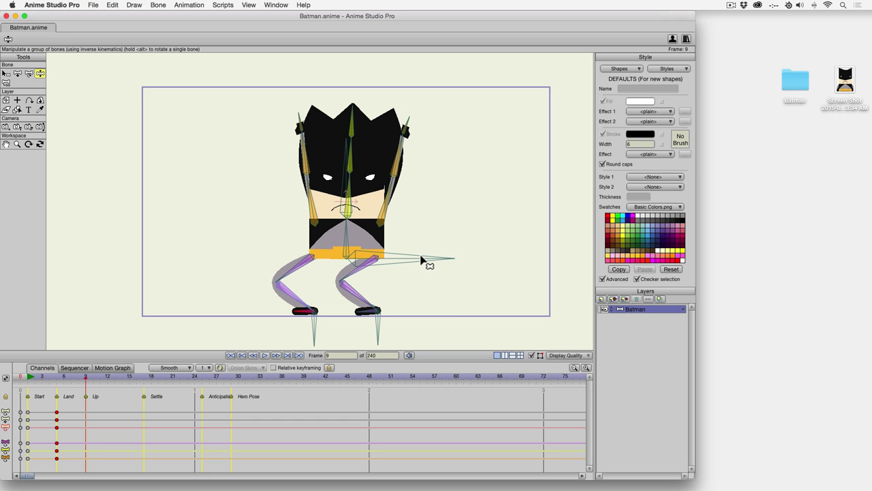
pyautogui.moveTo(417, 264); pyautogui.dragTo(415, 212)
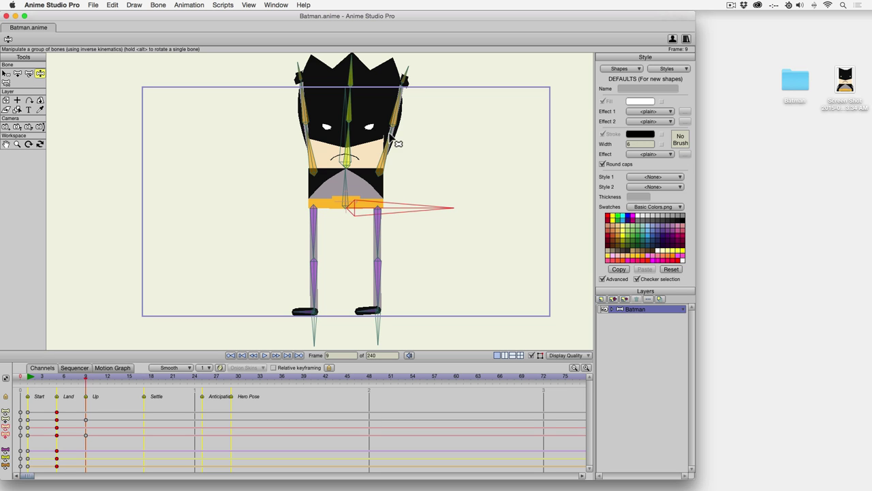
pyautogui.moveTo(409, 113); pyautogui.dragTo(404, 341)
pyautogui.moveTo(319, 126); pyautogui.dragTo(268, 306)
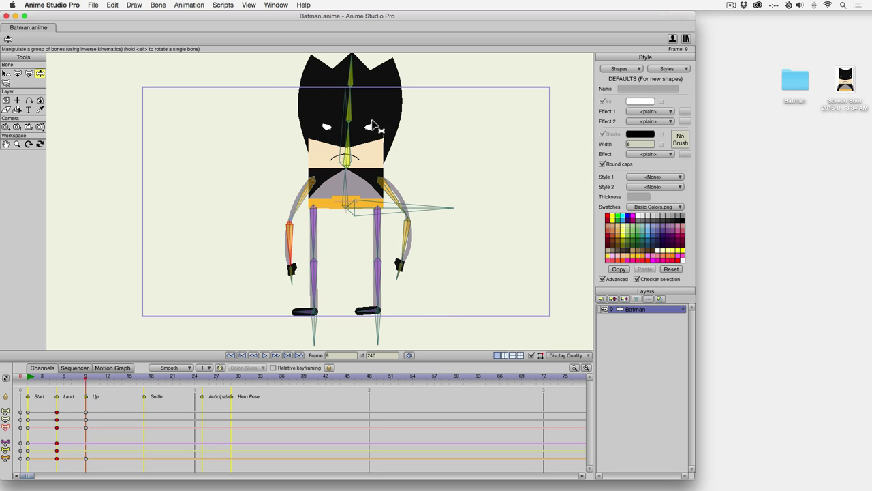
pyautogui.moveTo(353, 133); pyautogui.dragTo(340, 257)
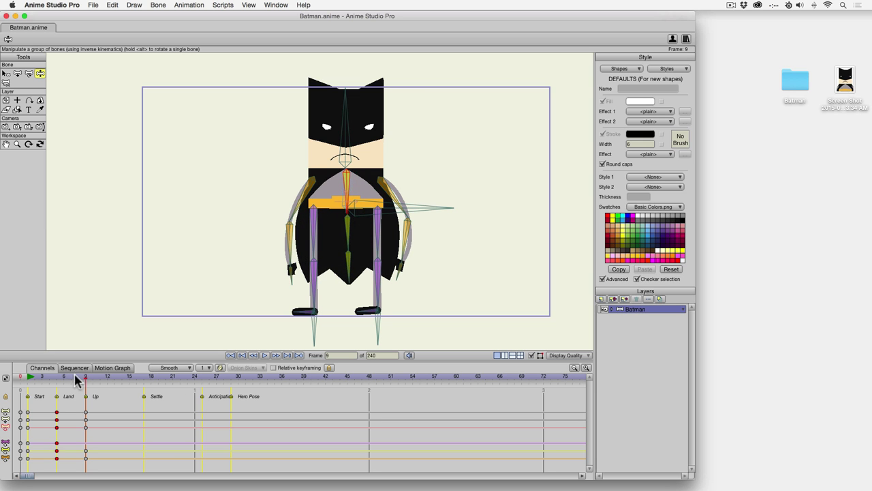
# - Freeze the standing pose at frame 9, select its keyframes, and scrub back to frame 1
pyautogui.press('super')
pyautogui.press('super+f')
pyautogui.moveTo(79, 407); pyautogui.dragTo(97, 460)
pyautogui.moveTo(85, 379); pyautogui.dragTo(29, 394)
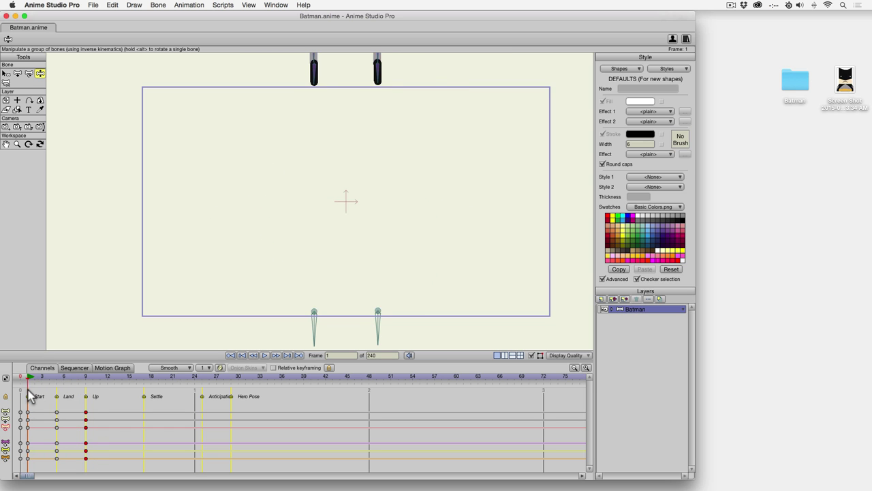
# - Play back the jump, then lower Batman's body and arms near frame 17 for the settle
pyautogui.click(265, 355)
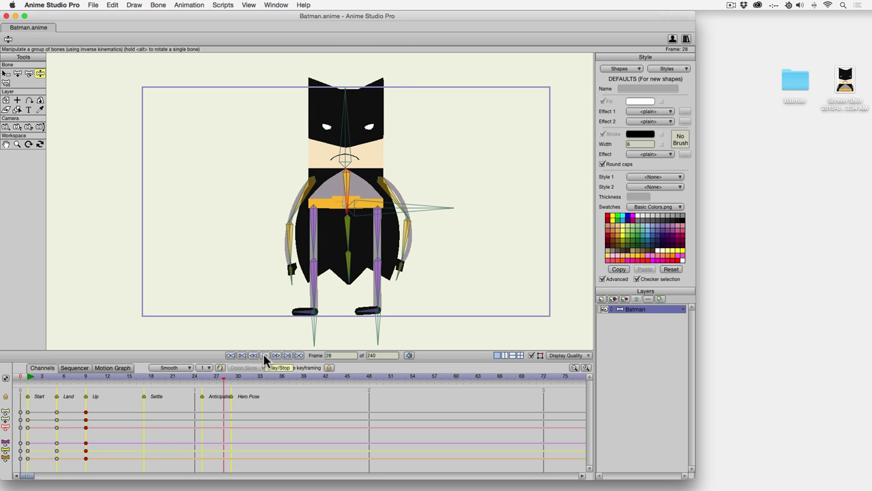
pyautogui.moveTo(29, 381); pyautogui.dragTo(85, 379)
pyautogui.moveTo(87, 379); pyautogui.dragTo(125, 379)
pyautogui.moveTo(438, 213); pyautogui.dragTo(412, 265)
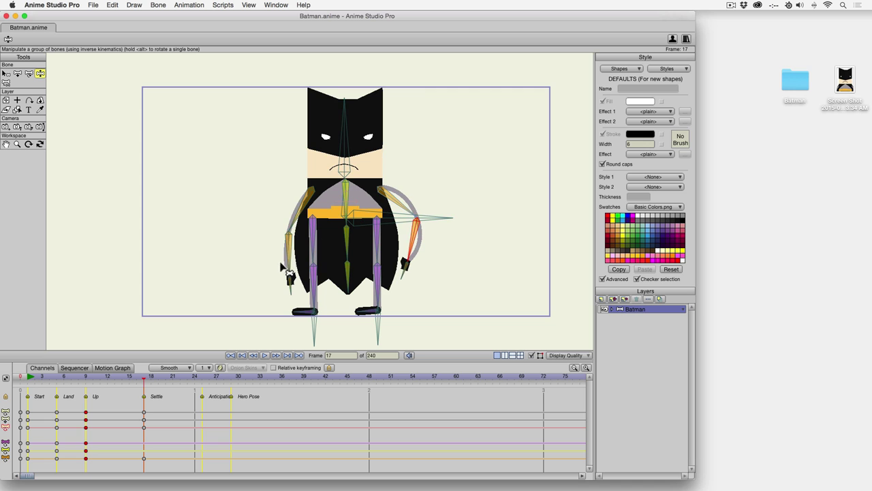
# - At frame 17, swing the left arm and right forearm outward and flex the lower spine to swing the cape
pyautogui.moveTo(283, 268); pyautogui.dragTo(275, 263)
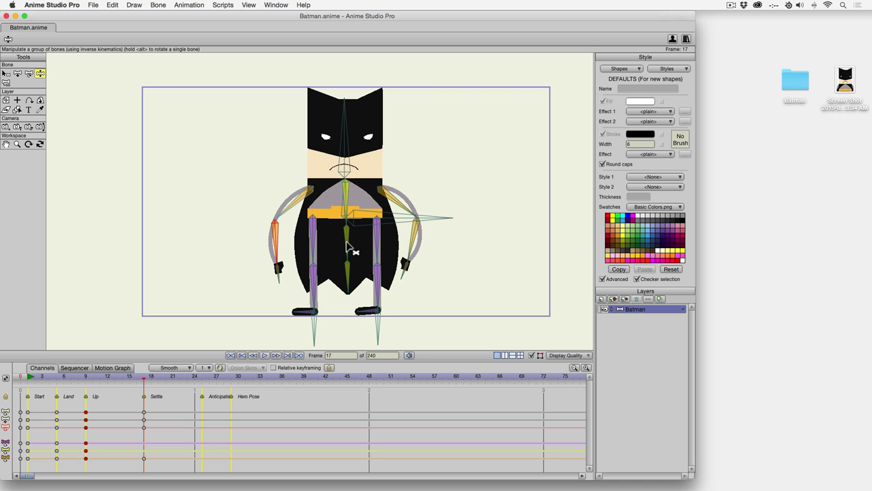
pyautogui.moveTo(347, 247); pyautogui.dragTo(359, 246)
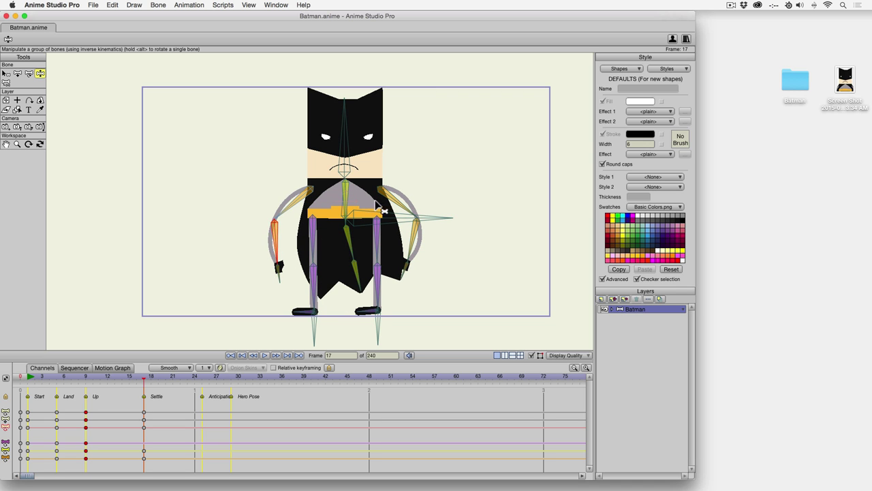
pyautogui.moveTo(407, 230); pyautogui.dragTo(422, 233)
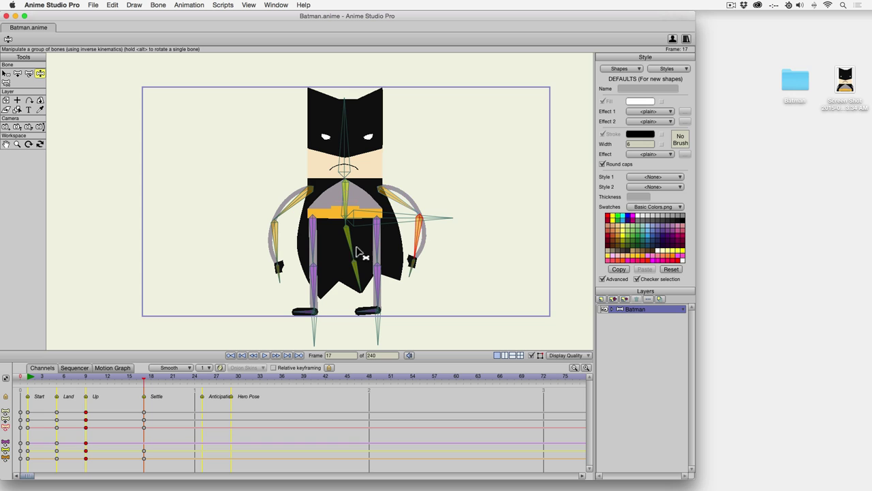
pyautogui.moveTo(357, 252); pyautogui.dragTo(353, 218)
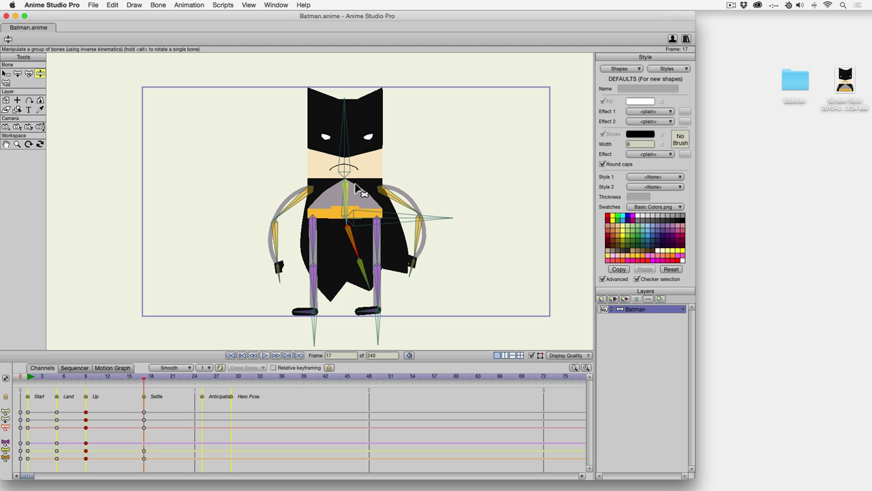
# - Rewind to frame 1 and play the animation back to check the poses
pyautogui.moveTo(139, 380); pyautogui.dragTo(26, 385)
pyautogui.click(265, 355)
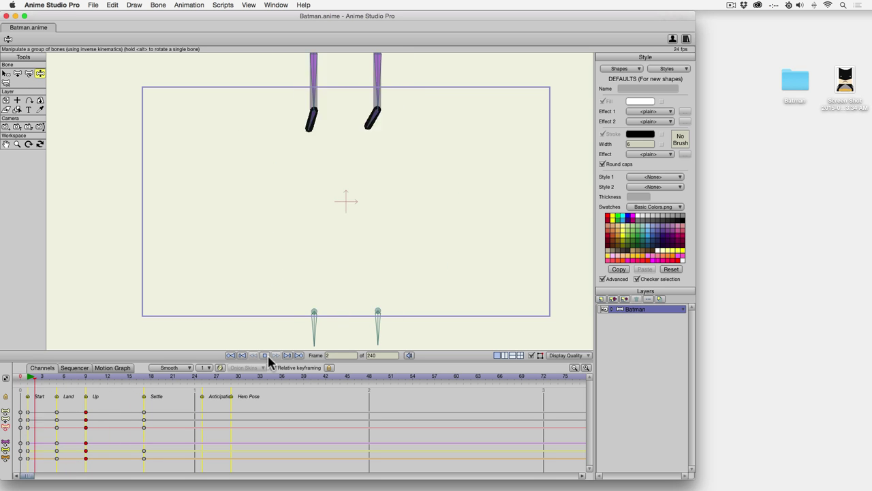
pyautogui.click(265, 355)
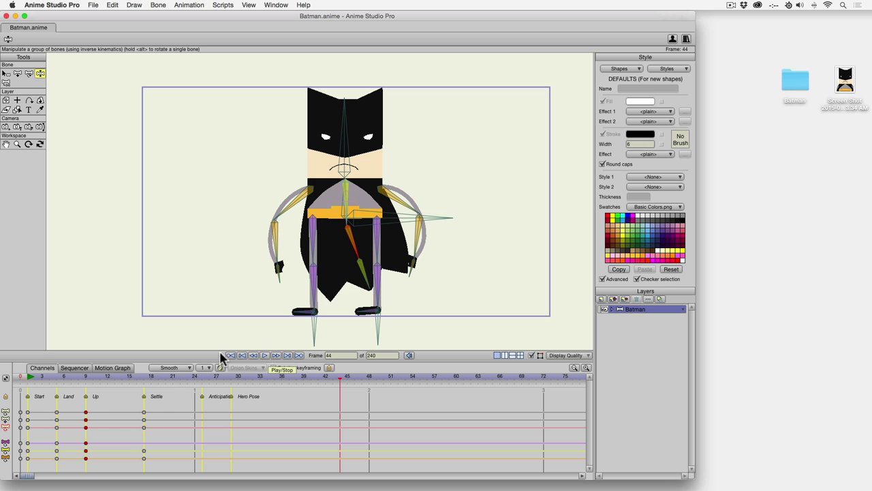
# - Freeze the frame 17 settle pose, then let both forearms hang inward beside the body
pyautogui.click(144, 378)
pyautogui.press('super+f')
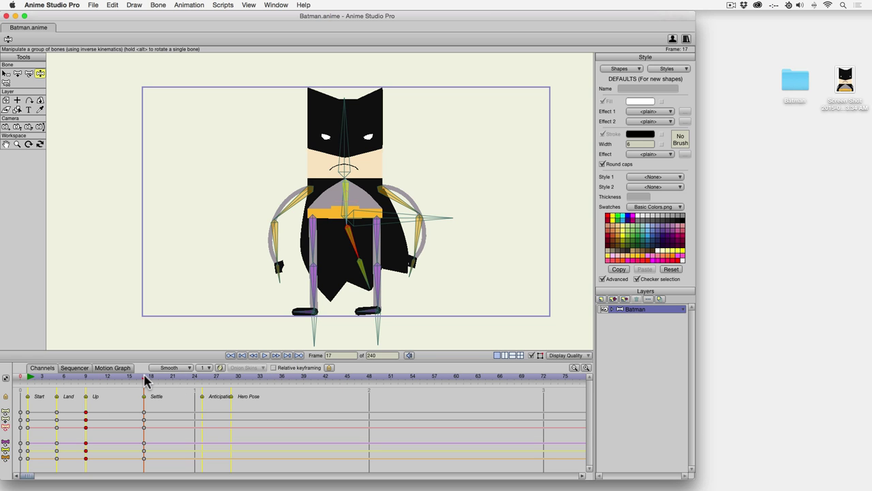
pyautogui.click(422, 256)
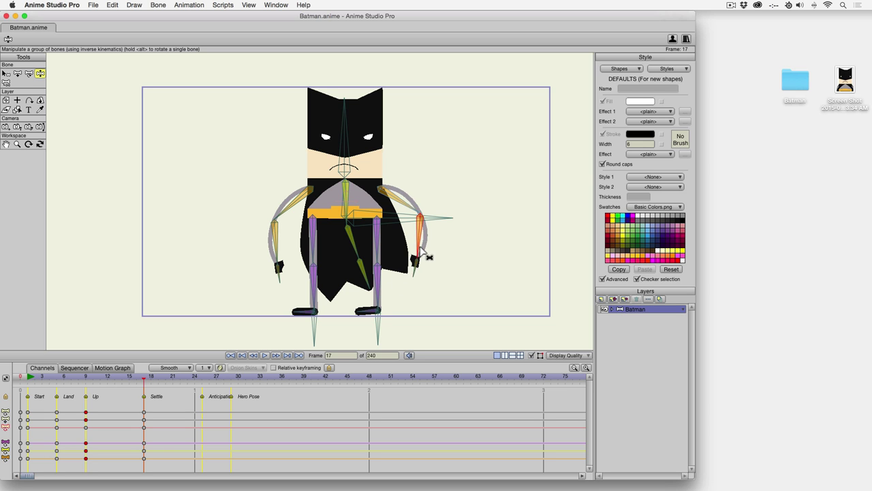
pyautogui.moveTo(425, 258)
pyautogui.mouseDown()
pyautogui.moveTo(417, 269)
pyautogui.moveTo(415, 252)
pyautogui.moveTo(423, 253)
pyautogui.mouseUp()
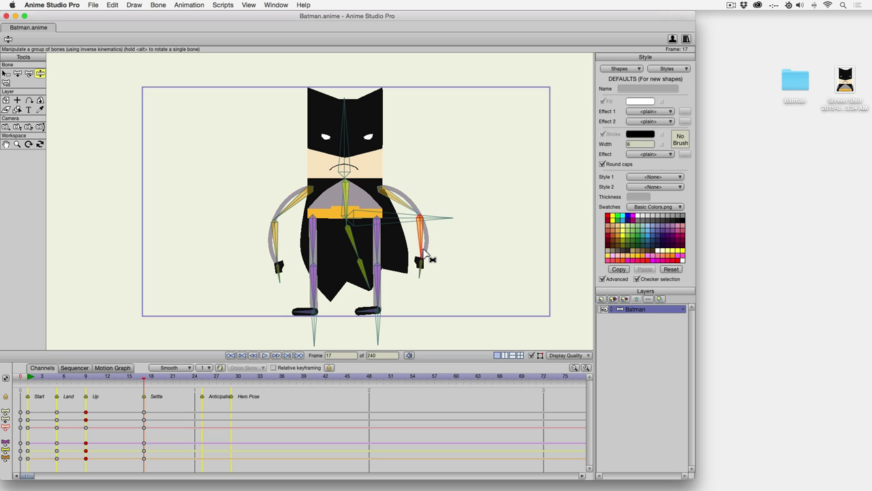
pyautogui.moveTo(285, 259); pyautogui.dragTo(286, 260)
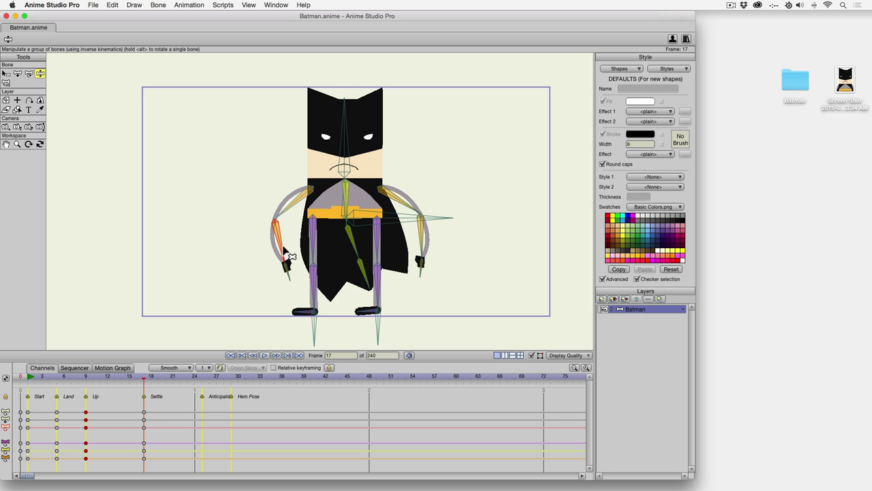
# - Drag the Anticipation and Hero Pose markers together to earlier frames, then return to frame 17
pyautogui.click(203, 396)
pyautogui.keyDown('shift'); pyautogui.click(231, 396); pyautogui.keyUp('shift')
pyautogui.moveTo(202, 396); pyautogui.dragTo(172, 396)
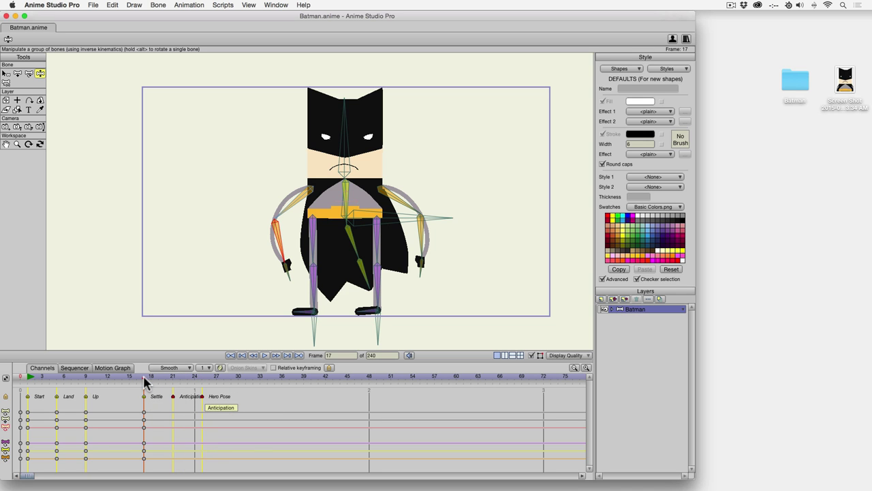
pyautogui.press('Right')
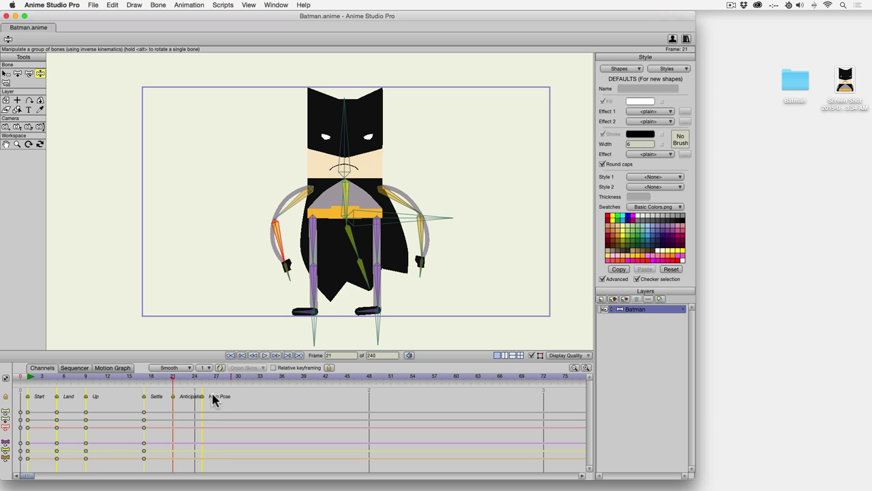
pyautogui.moveTo(171, 378); pyautogui.dragTo(143, 378)
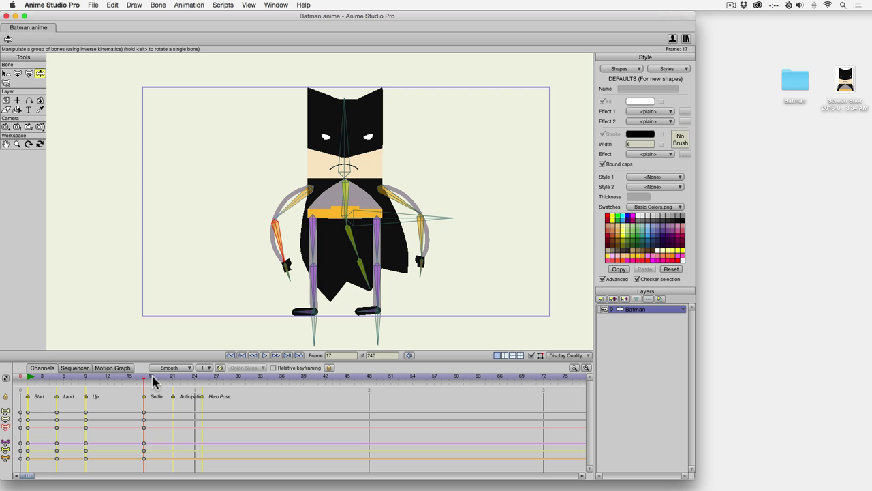
# - At frame 21, crouch Batman down, raise his left arm outward and reposition the right arm
pyautogui.moveTo(153, 376); pyautogui.dragTo(173, 378)
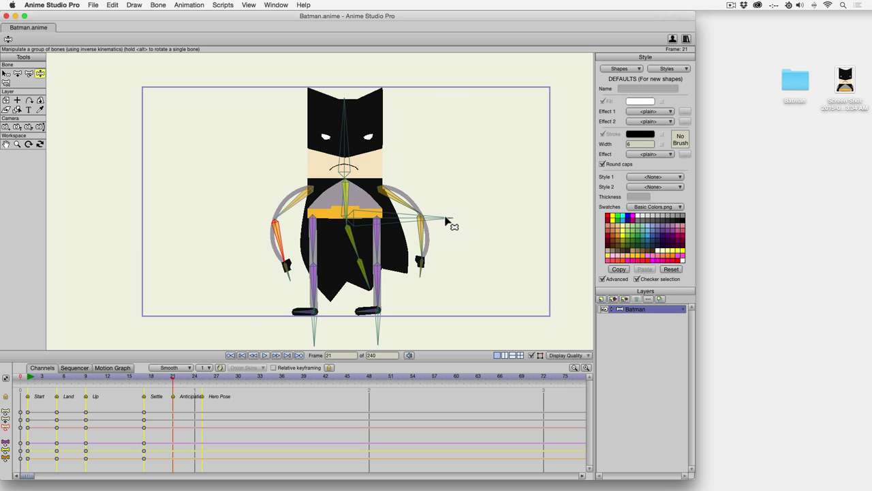
pyautogui.moveTo(445, 220); pyautogui.dragTo(424, 240)
pyautogui.moveTo(275, 252); pyautogui.dragTo(271, 242)
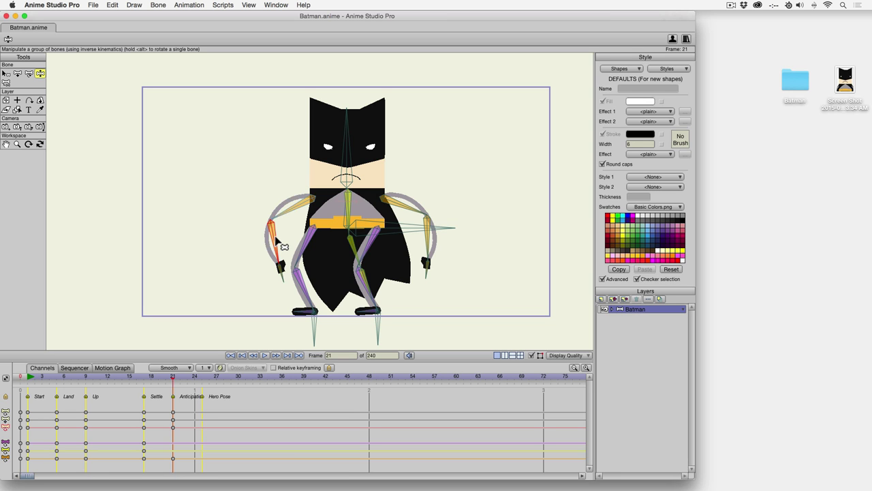
pyautogui.moveTo(409, 233); pyautogui.dragTo(423, 262)
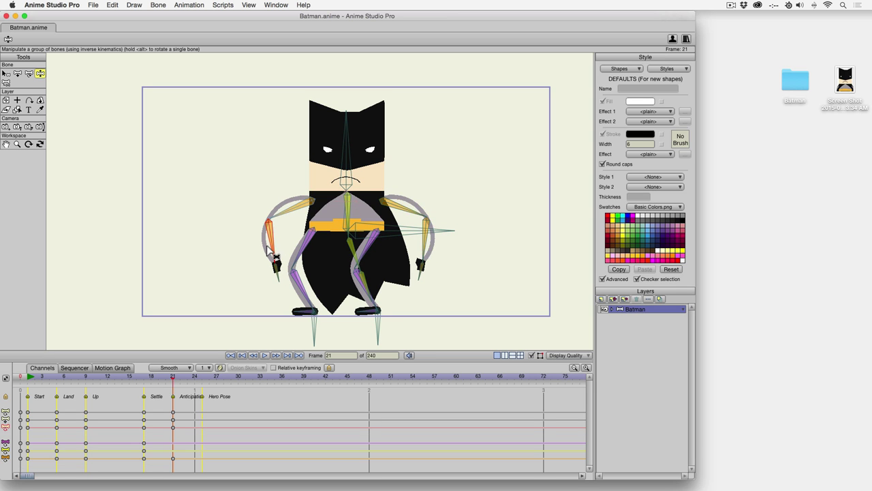
# - Adjust the head tilt, bring the body upright, swing the right arm out, and lean Batman left
pyautogui.moveTo(348, 166); pyautogui.dragTo(347, 166)
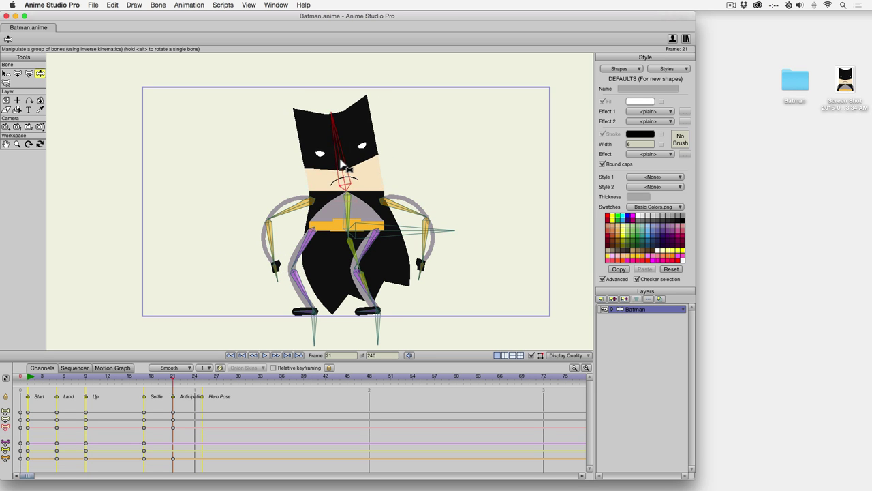
pyautogui.moveTo(339, 209); pyautogui.dragTo(342, 209)
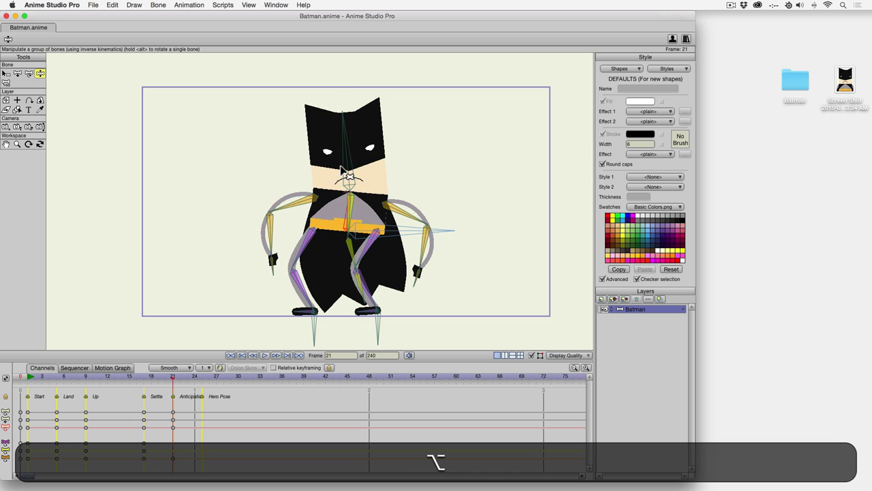
pyautogui.moveTo(347, 172); pyautogui.dragTo(346, 171)
pyautogui.moveTo(346, 215); pyautogui.dragTo(349, 171)
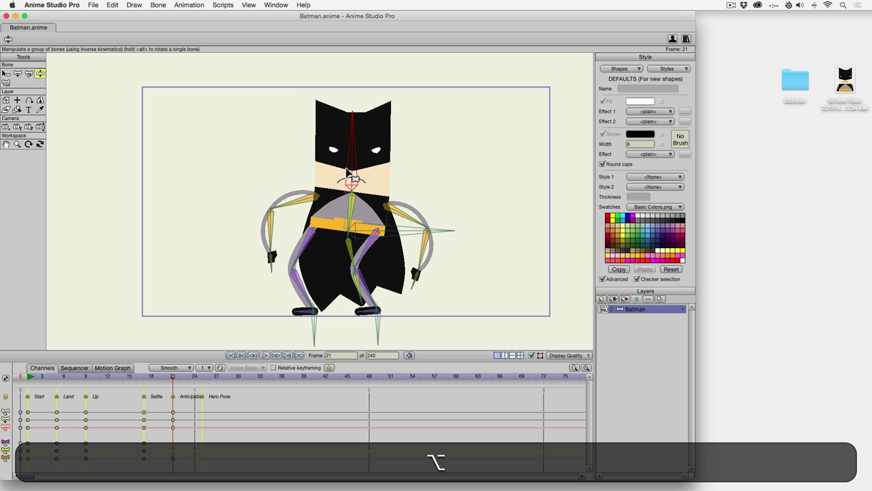
pyautogui.moveTo(346, 212); pyautogui.dragTo(365, 172)
pyautogui.moveTo(428, 255); pyautogui.dragTo(430, 253)
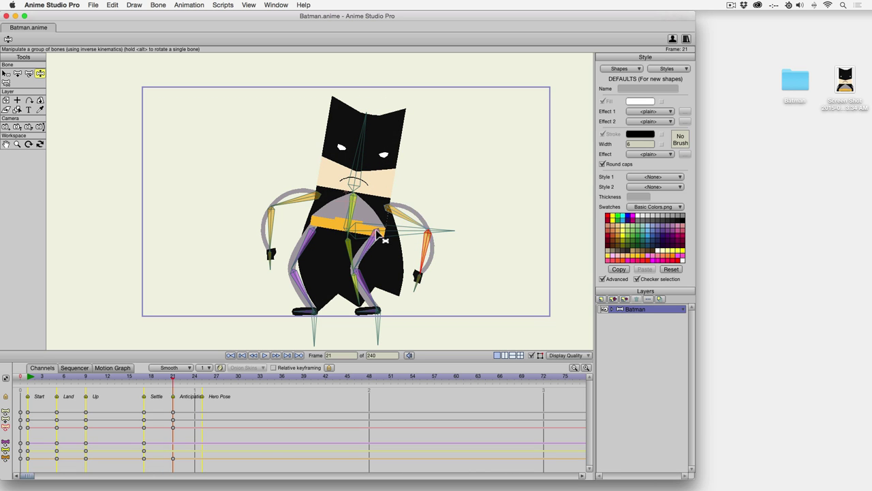
pyautogui.moveTo(354, 245); pyautogui.dragTo(324, 247)
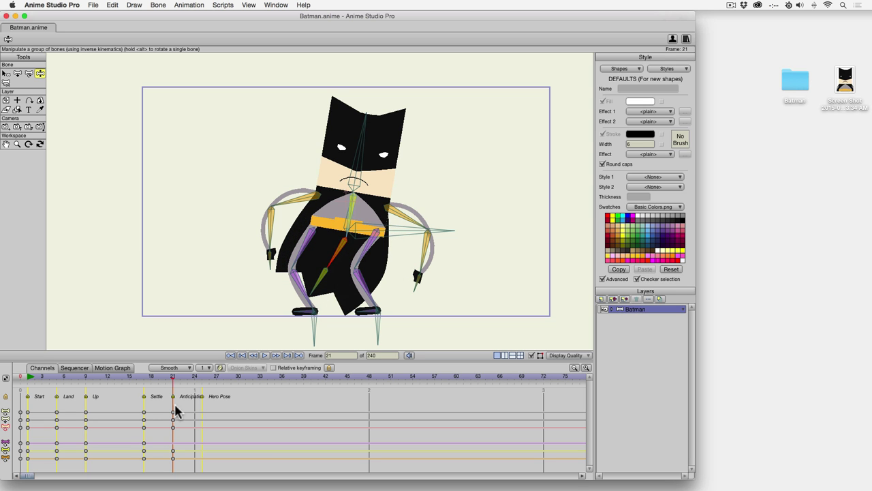
# - Freeze the frame 21 pose, then raise the hips at frame 25 so Batman straightens up
pyautogui.press('super+f')
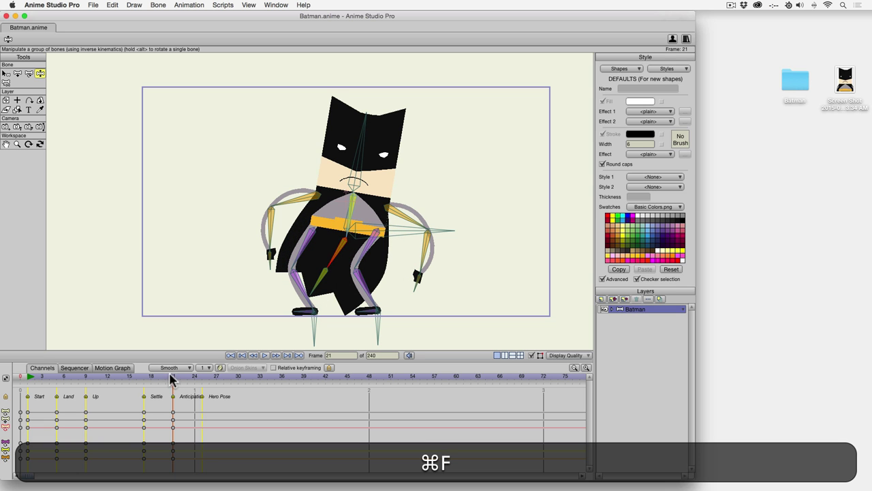
pyautogui.moveTo(171, 379); pyautogui.dragTo(202, 379)
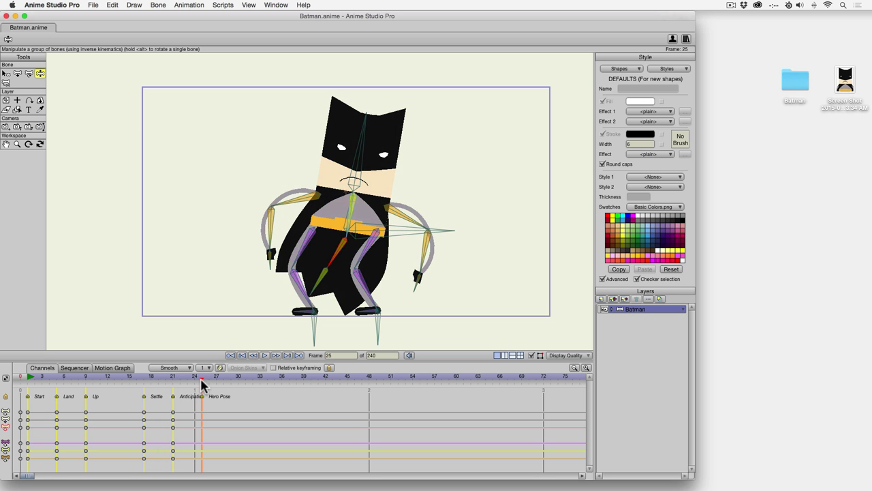
pyautogui.press('z')
pyautogui.moveTo(392, 232); pyautogui.dragTo(415, 260)
pyautogui.press('alt')
# - At frame 25, bend both arms, tilt the head, and swing the cape out to the right
pyautogui.click(399, 233)
pyautogui.moveTo(246, 193); pyautogui.dragTo(240, 217)
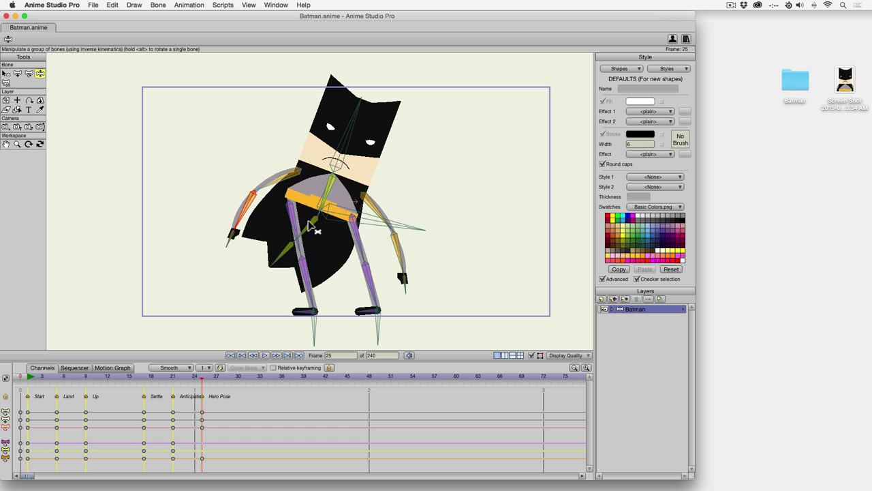
pyautogui.moveTo(319, 227); pyautogui.dragTo(447, 223)
pyautogui.moveTo(253, 214); pyautogui.dragTo(268, 218)
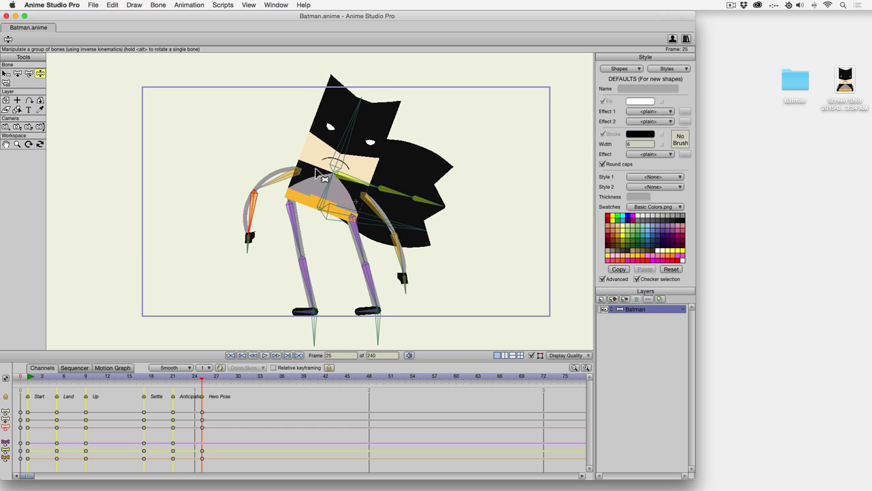
pyautogui.moveTo(356, 145)
pyautogui.mouseDown()
pyautogui.moveTo(348, 150)
pyautogui.moveTo(357, 156)
pyautogui.mouseUp()
pyautogui.moveTo(399, 253); pyautogui.dragTo(387, 270)
pyautogui.moveTo(255, 218); pyautogui.dragTo(252, 224)
pyautogui.moveTo(413, 199); pyautogui.dragTo(394, 175)
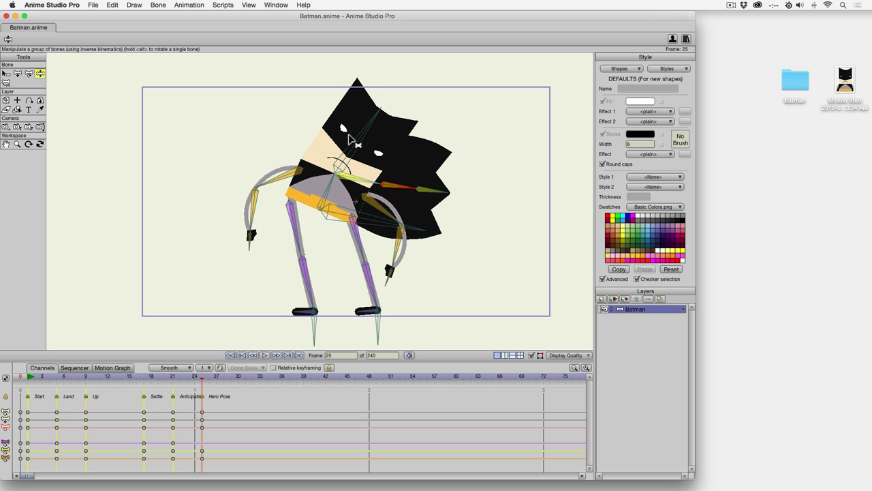
pyautogui.moveTo(354, 140); pyautogui.dragTo(334, 181)
pyautogui.moveTo(402, 183)
pyautogui.mouseDown()
pyautogui.moveTo(443, 182)
pyautogui.moveTo(413, 191)
pyautogui.mouseUp()
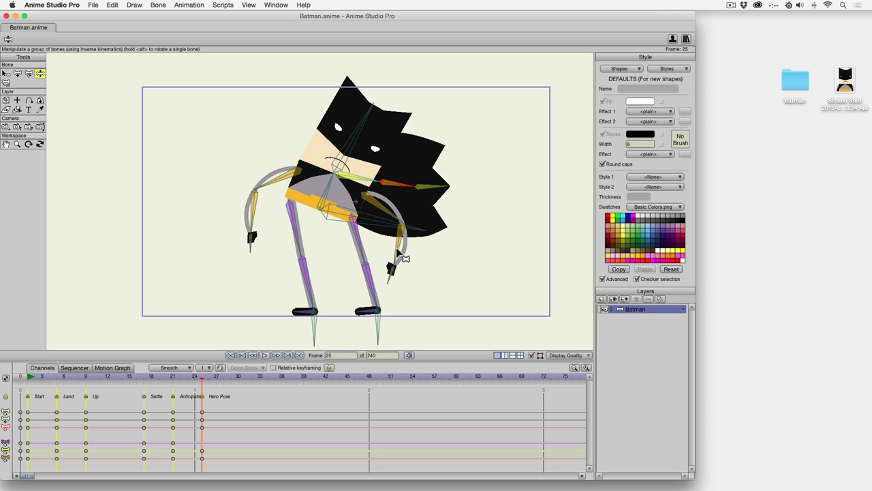
pyautogui.moveTo(399, 252); pyautogui.dragTo(395, 254)
# - Scrub from frame 17 through frame 24 and back, then play and stop the jump animation
pyautogui.click(143, 377)
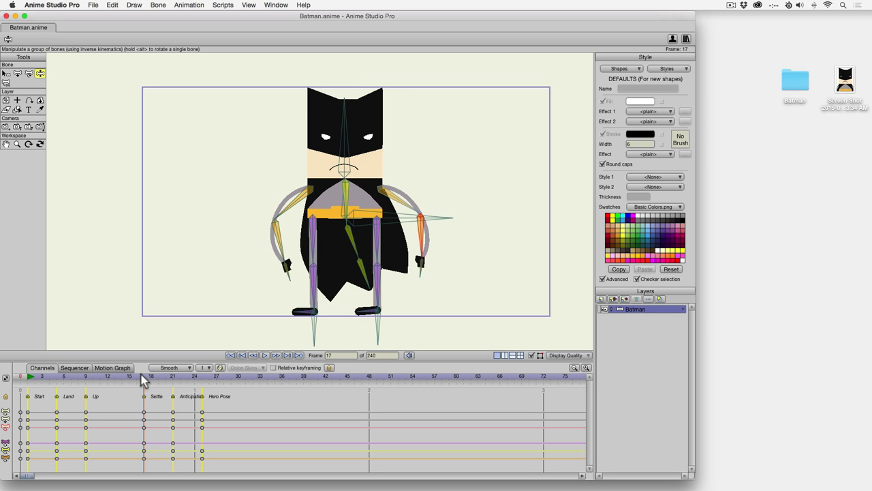
pyautogui.moveTo(143, 378); pyautogui.dragTo(201, 379)
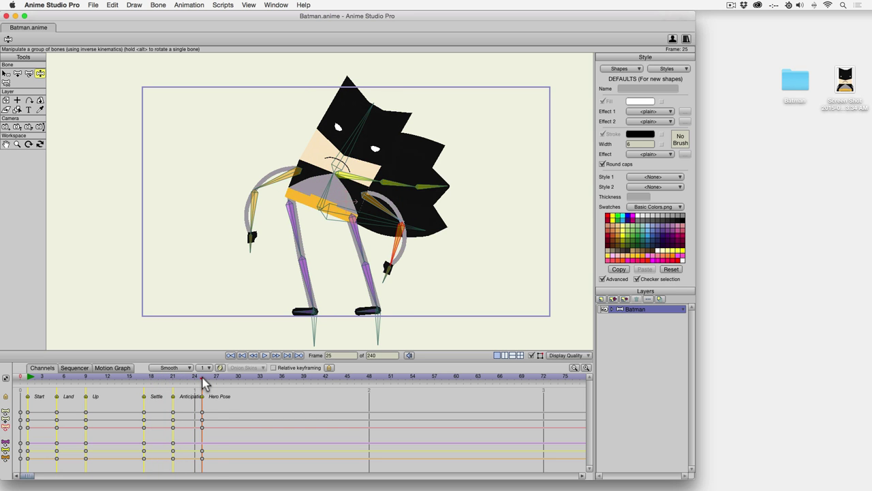
pyautogui.click(193, 394)
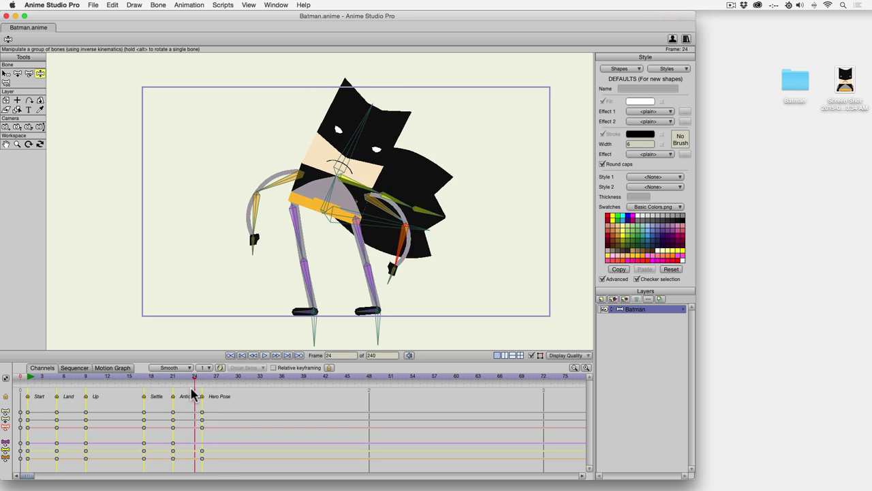
pyautogui.moveTo(193, 394); pyautogui.dragTo(27, 399)
pyautogui.click(266, 355)
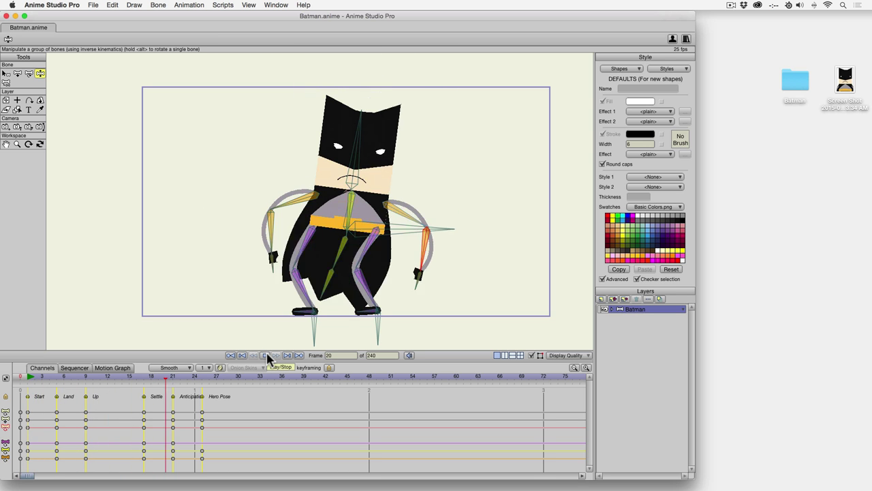
pyautogui.click(194, 379)
# - Select the keyframes from Start to Hero Pose and go to frame 3
pyautogui.click(202, 379)
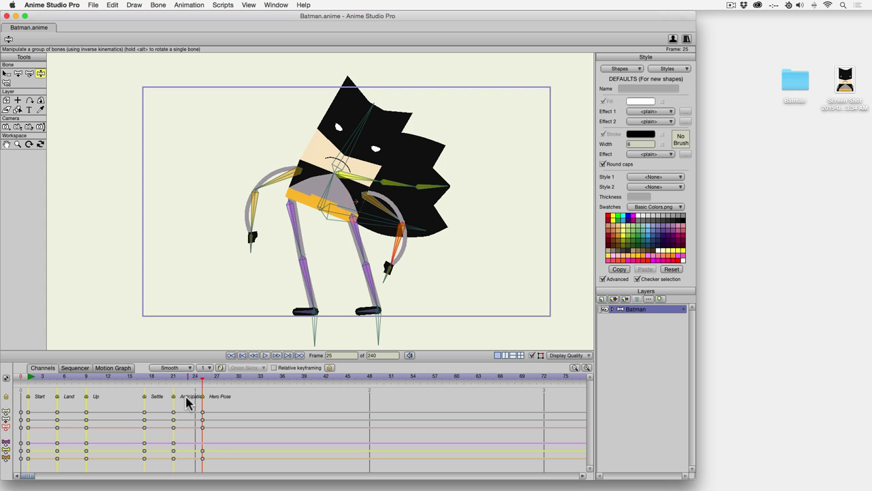
pyautogui.moveTo(222, 408); pyautogui.dragTo(27, 469)
pyautogui.click(44, 376)
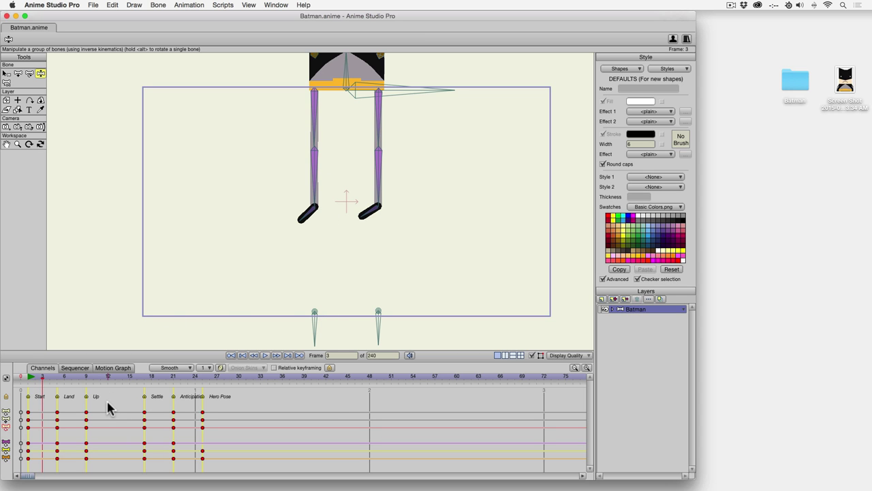
# - Deselect the keys, save the project, and rotate both feet to point straight down at frame 3
pyautogui.press('Return')
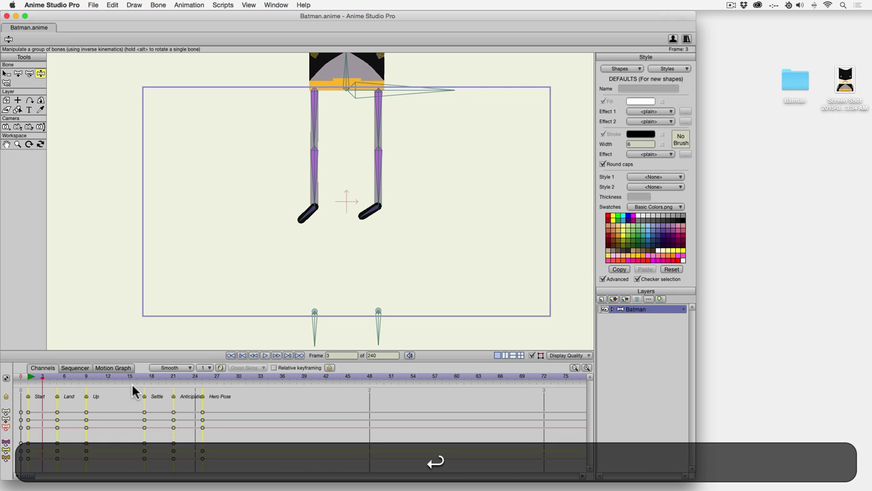
pyautogui.press('z')
pyautogui.click(41, 74)
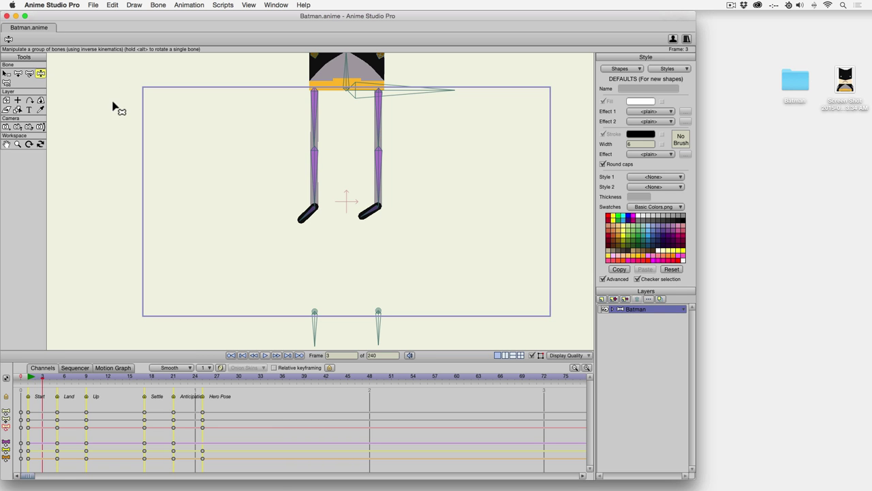
pyautogui.press('super+s')
pyautogui.moveTo(306, 220); pyautogui.dragTo(317, 236)
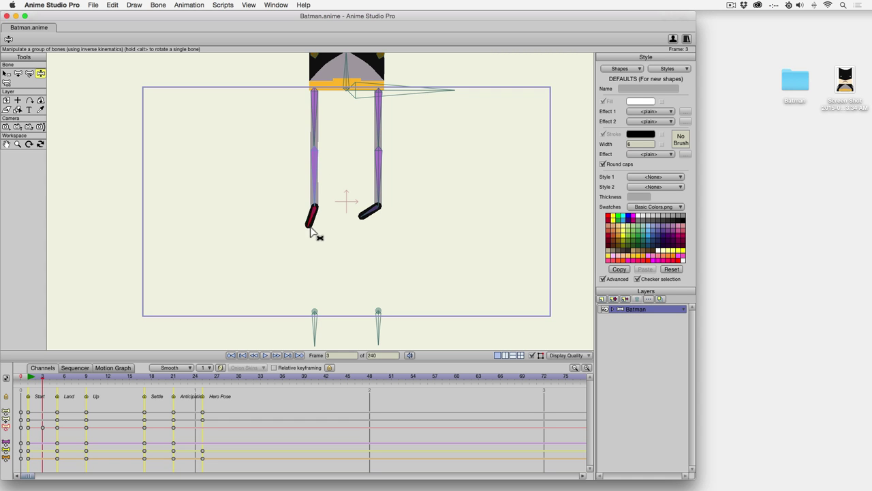
pyautogui.moveTo(367, 220); pyautogui.dragTo(375, 231)
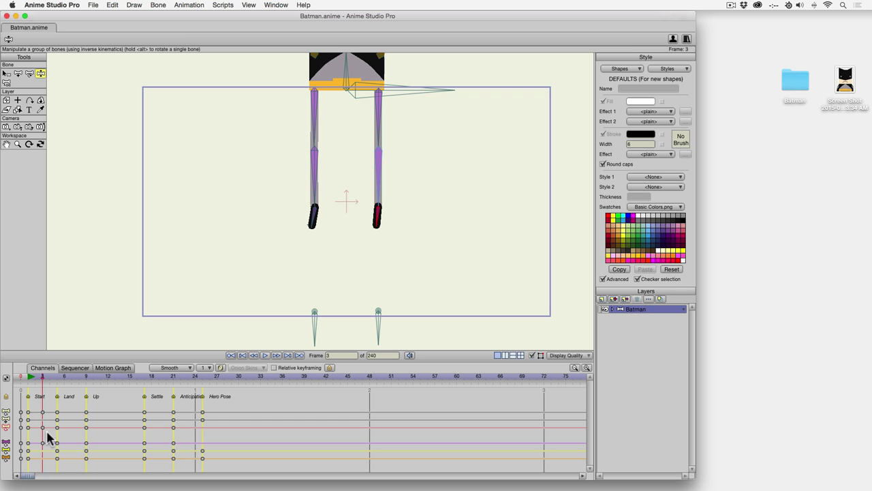
# - Step back and forth through frames 4 to 6 to check the motion, ending on frame 7
pyautogui.press('Right')
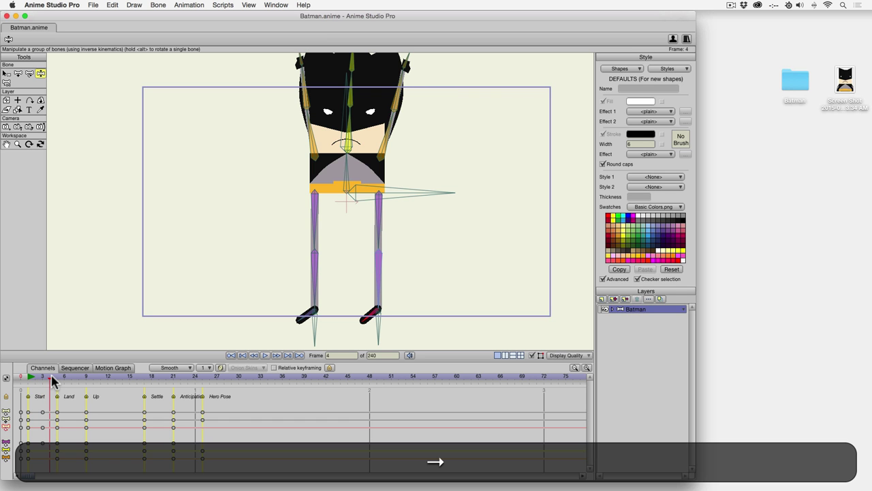
pyautogui.press('Right')
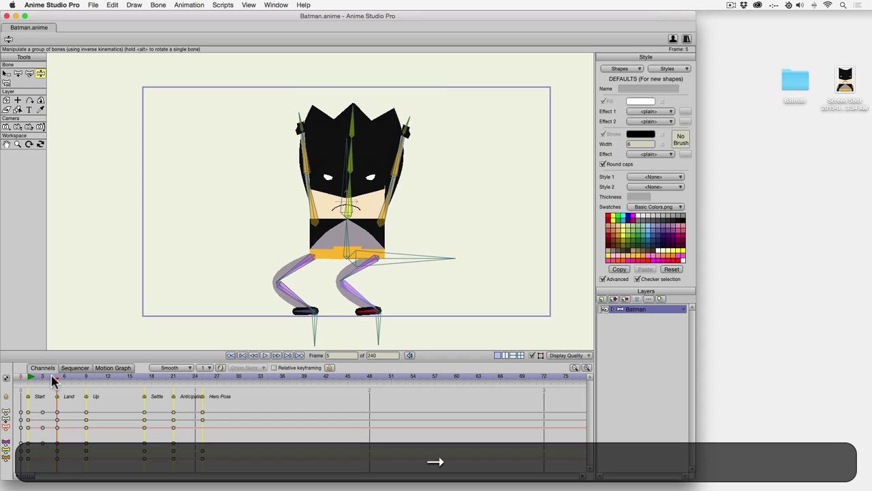
pyautogui.press('Left')
pyautogui.press('Left')
pyautogui.press('Right')
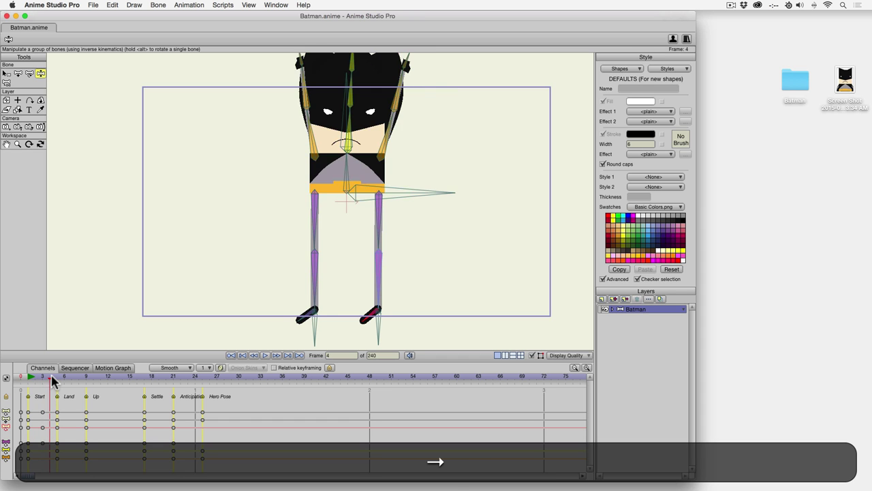
pyautogui.press('Right')
pyautogui.press('Right')
pyautogui.press('Left')
pyautogui.press('Left')
pyautogui.press('Left')
pyautogui.press('Right')
pyautogui.press('Right')
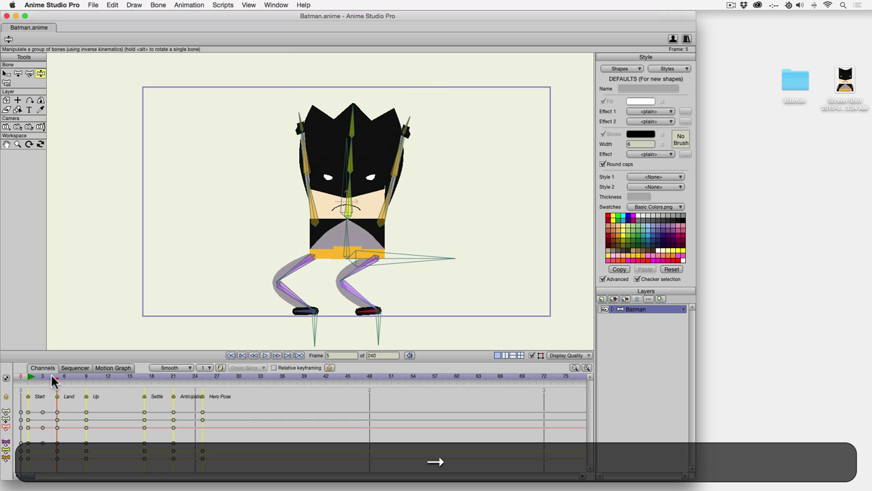
pyautogui.press('Left')
pyautogui.press('Left')
pyautogui.press('Right')
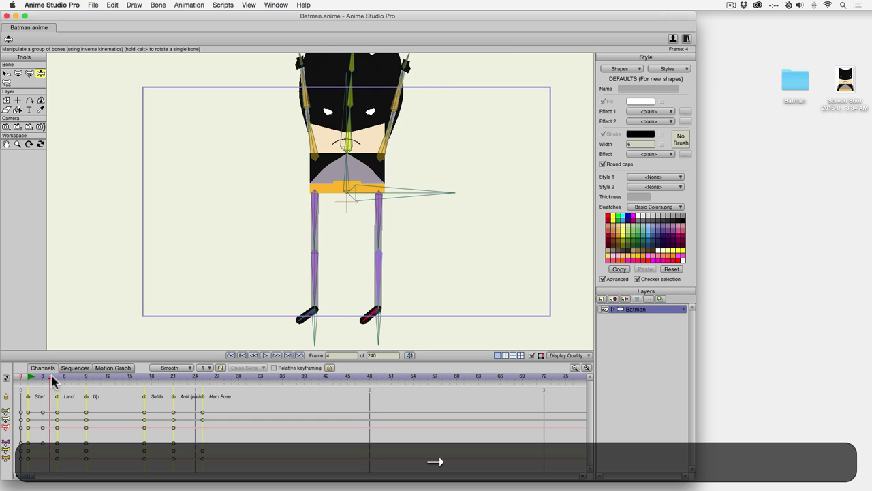
pyautogui.press('Right')
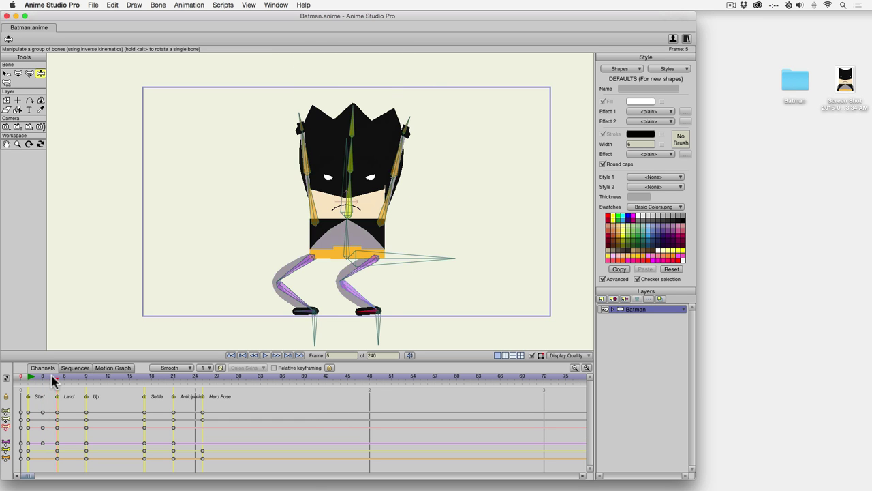
pyautogui.press('Right')
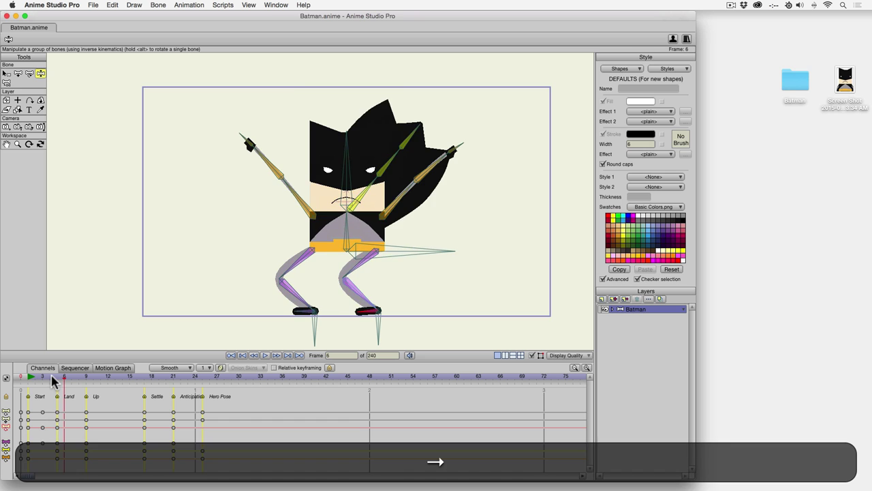
pyautogui.press('Right')
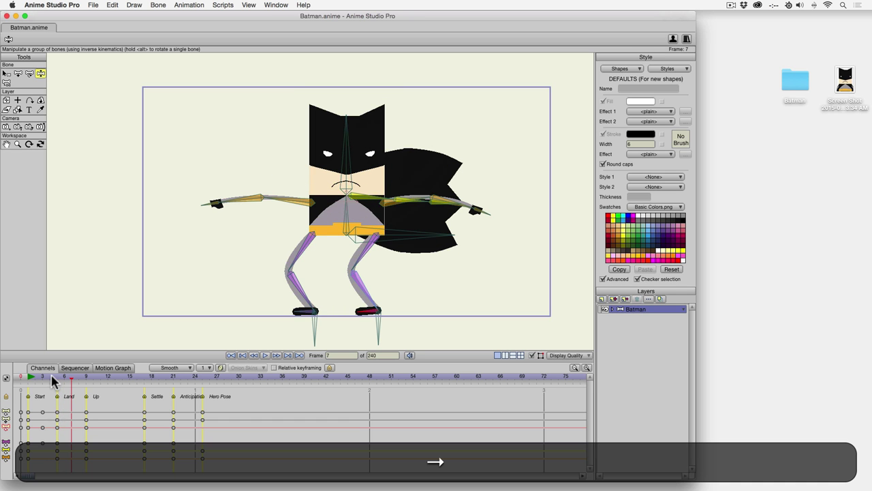
# - At frame 7, raise both arms, undo a stray cape adjustment, and bend the right arm upward
pyautogui.moveTo(243, 206); pyautogui.dragTo(263, 146)
pyautogui.moveTo(451, 197); pyautogui.dragTo(434, 168)
pyautogui.press('super+z')
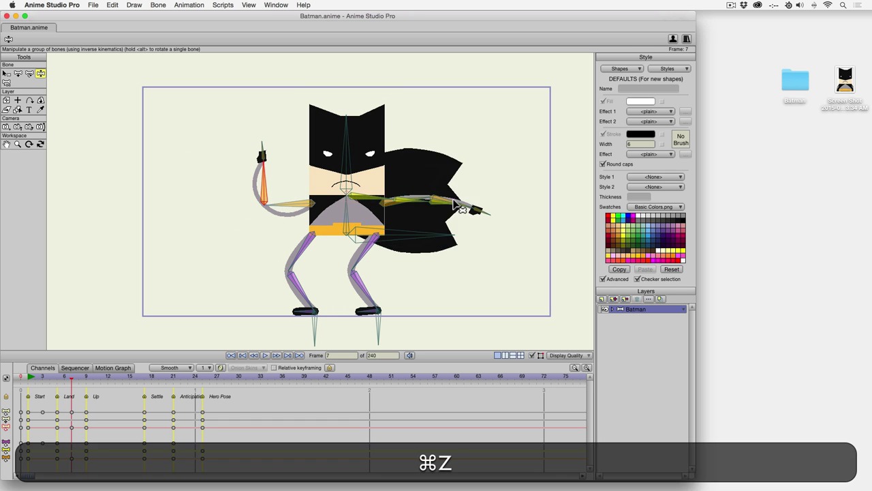
pyautogui.moveTo(474, 211); pyautogui.dragTo(415, 156)
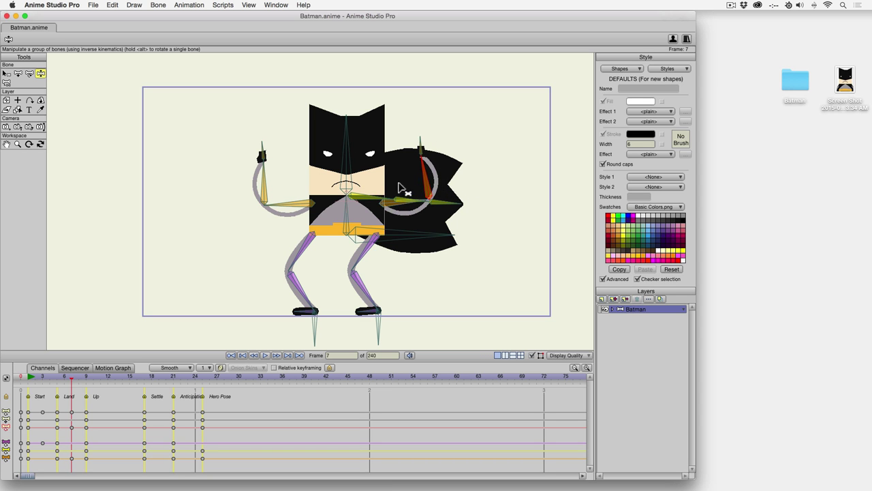
pyautogui.moveTo(412, 203); pyautogui.dragTo(410, 182)
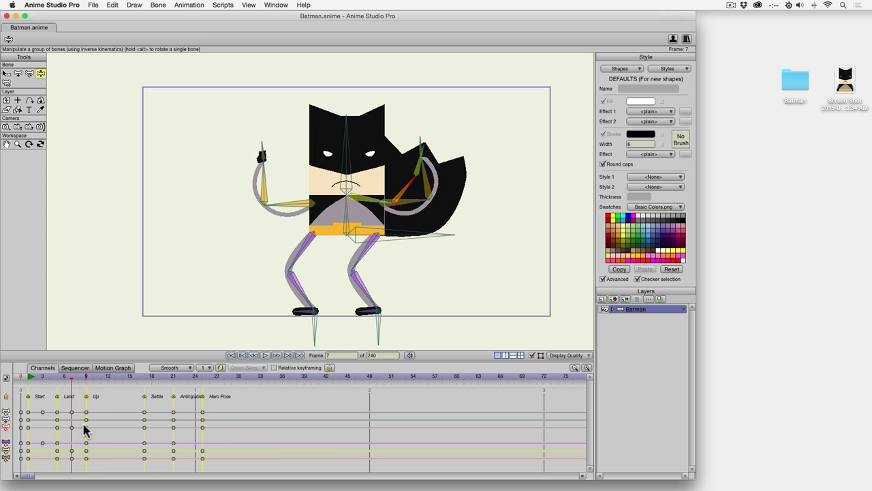
pyautogui.click(86, 376)
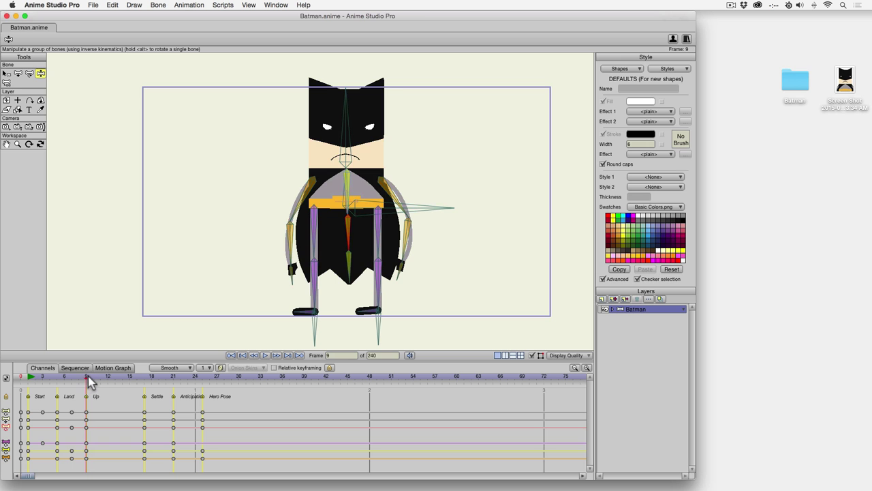
pyautogui.moveTo(90, 383); pyautogui.dragTo(34, 388)
pyautogui.click(265, 355)
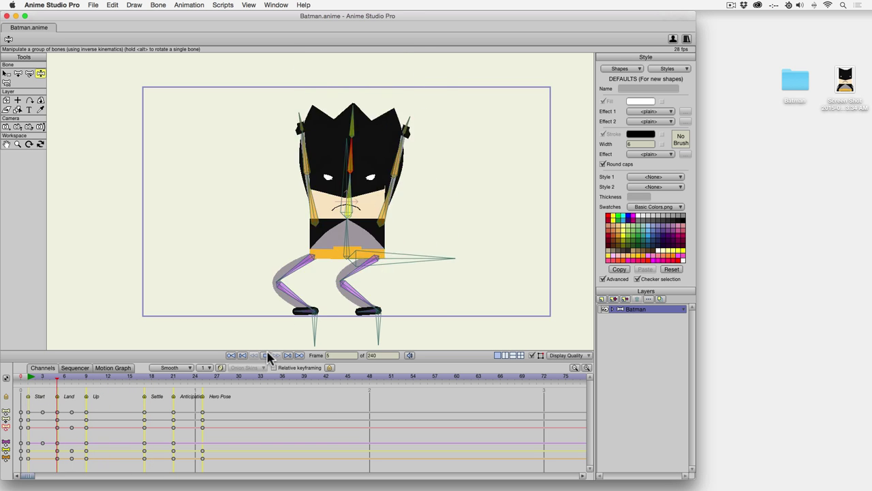
pyautogui.click(266, 355)
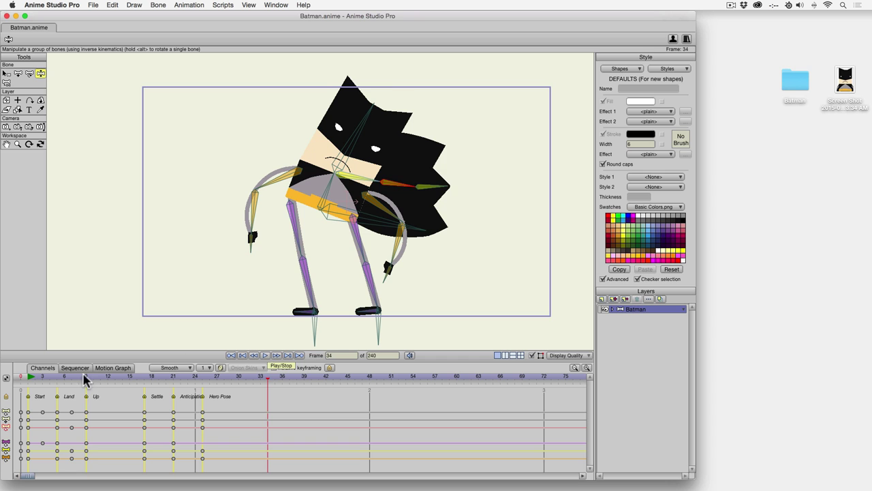
pyautogui.moveTo(85, 379); pyautogui.dragTo(146, 381)
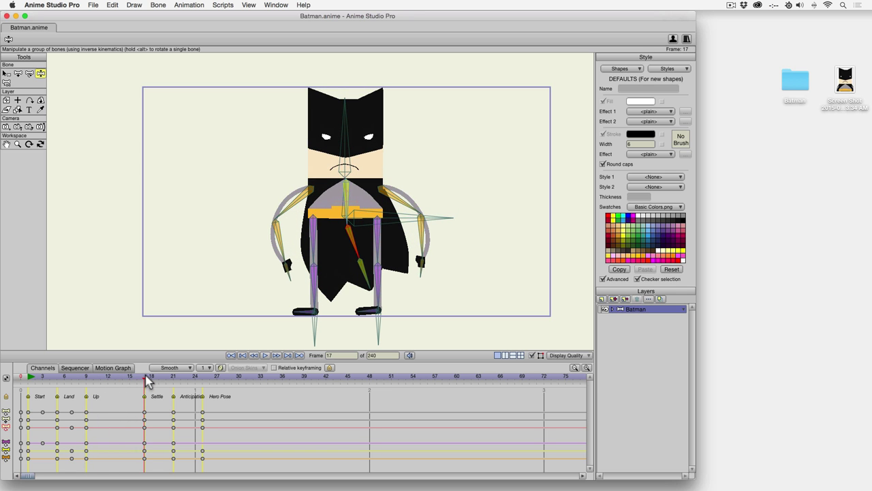
pyautogui.moveTo(149, 381); pyautogui.dragTo(117, 382)
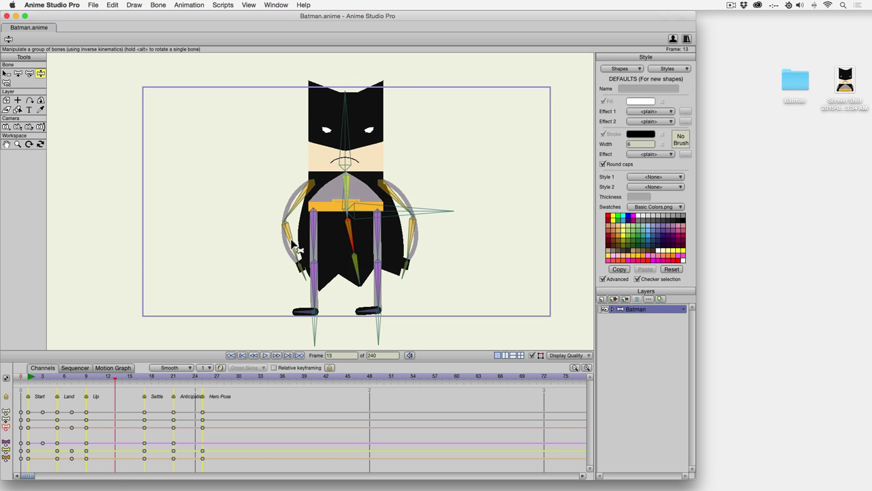
# - Raise the left arm and right forearm at frame 13 and swing the cape out to the side
pyautogui.moveTo(298, 253); pyautogui.dragTo(276, 252)
pyautogui.moveTo(415, 238)
pyautogui.mouseDown()
pyautogui.moveTo(417, 213)
pyautogui.moveTo(415, 225)
pyautogui.moveTo(406, 223)
pyautogui.mouseUp()
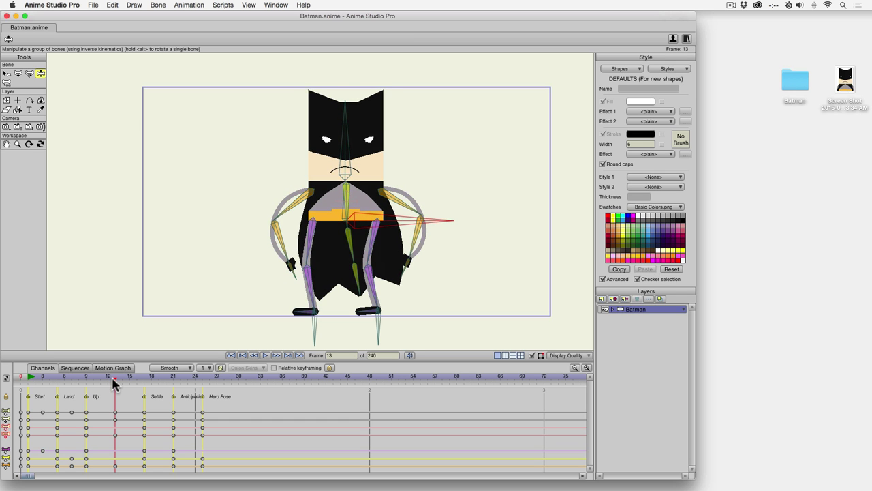
pyautogui.click(85, 378)
pyautogui.moveTo(85, 379); pyautogui.dragTo(116, 383)
pyautogui.moveTo(324, 269); pyautogui.dragTo(298, 269)
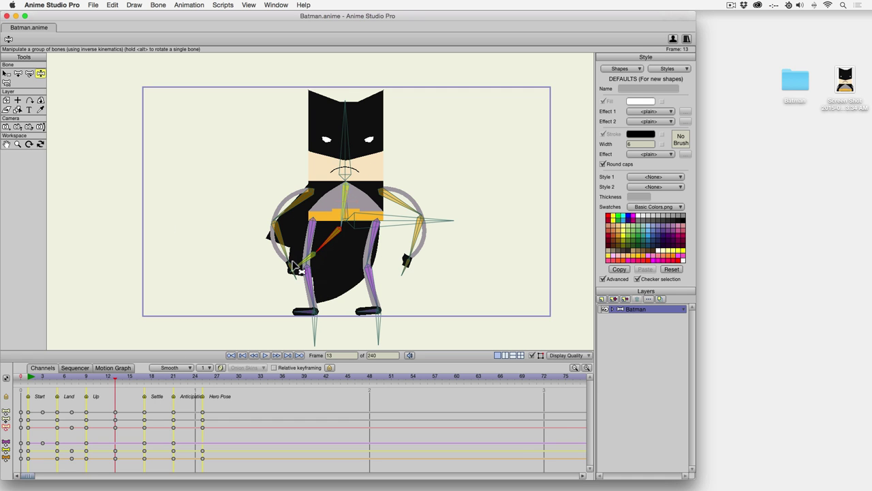
# - Scrub back to frame 9 and play the animation to review the new pose
pyautogui.moveTo(109, 377); pyautogui.dragTo(30, 379)
pyautogui.click(265, 355)
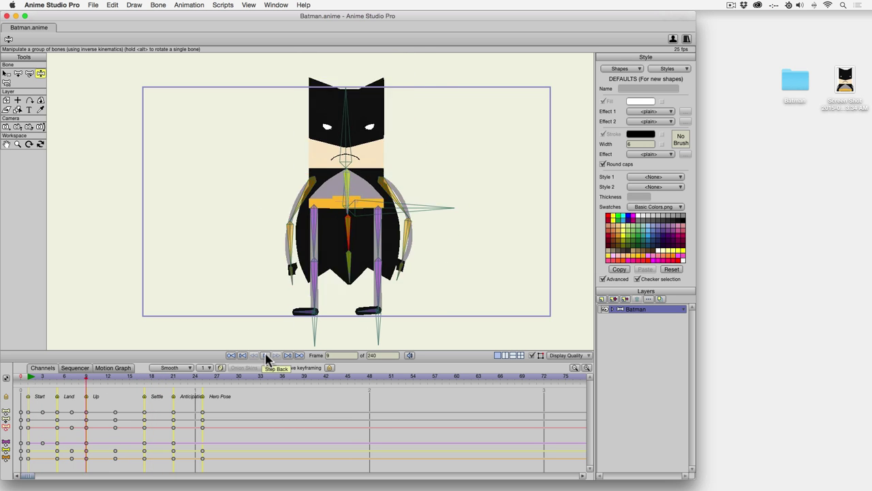
pyautogui.click(265, 355)
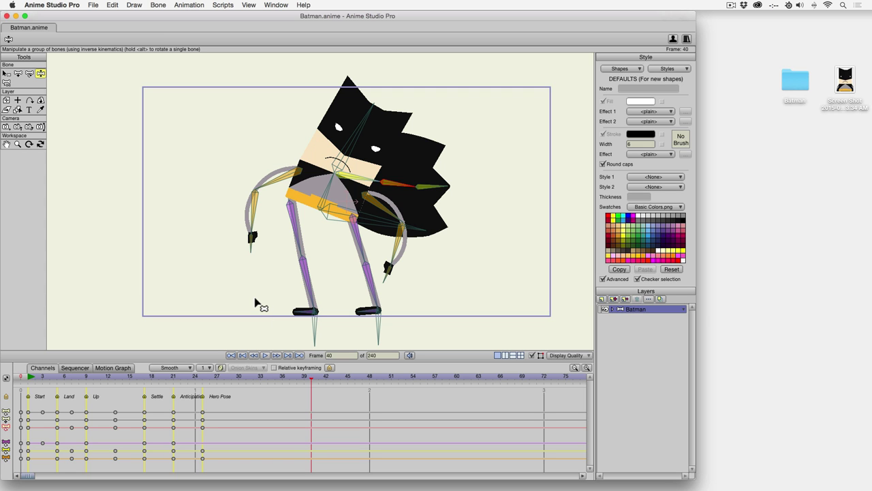
# - At frame 19, bend Batman's left and right arms upward and tilt his head slightly sideways
pyautogui.click(115, 377)
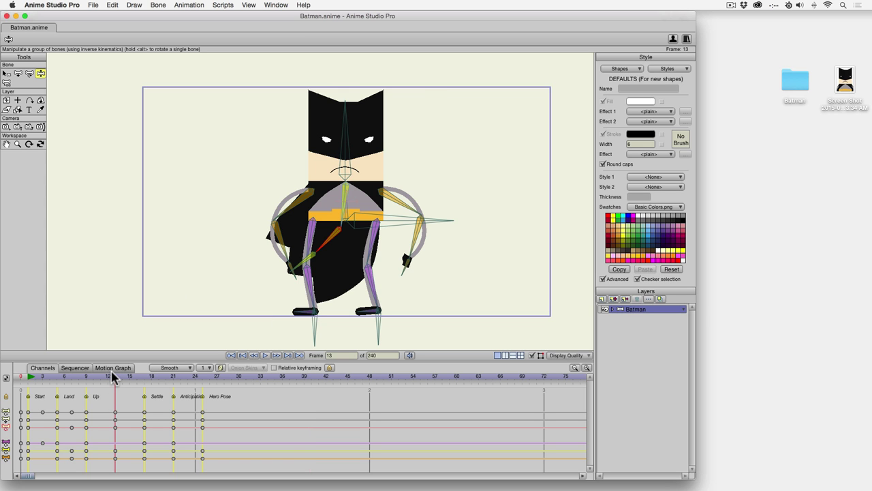
pyautogui.click(108, 376)
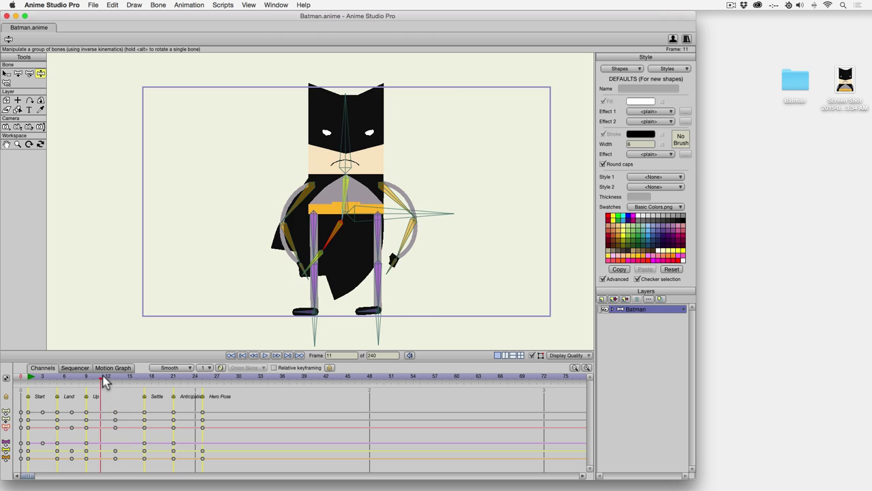
pyautogui.moveTo(121, 376); pyautogui.dragTo(131, 377)
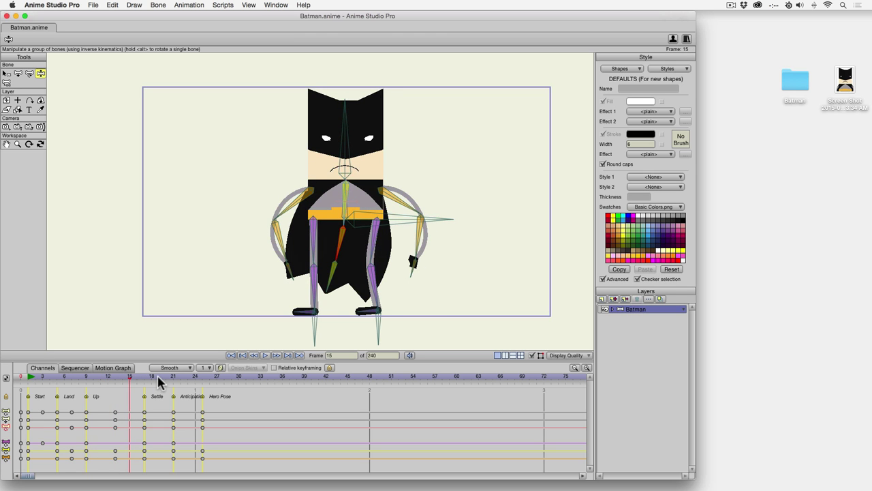
pyautogui.moveTo(145, 379); pyautogui.dragTo(158, 379)
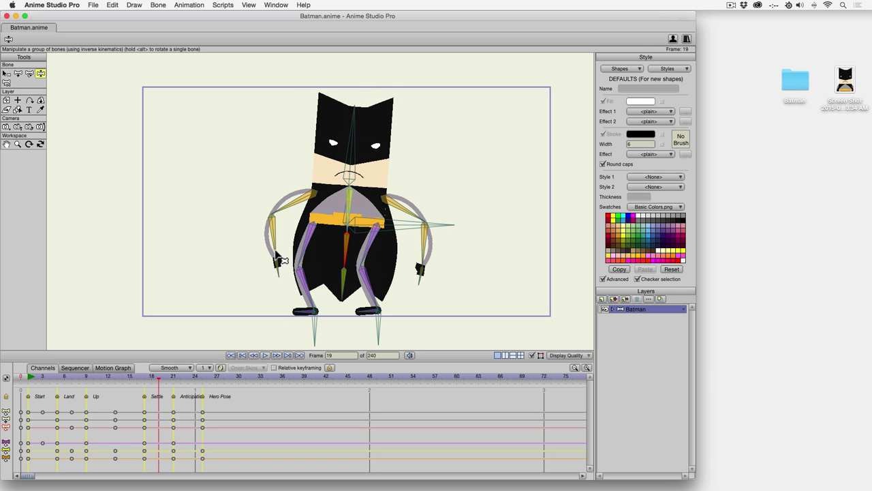
pyautogui.moveTo(278, 259)
pyautogui.mouseDown()
pyautogui.moveTo(267, 239)
pyautogui.moveTo(273, 247)
pyautogui.mouseUp()
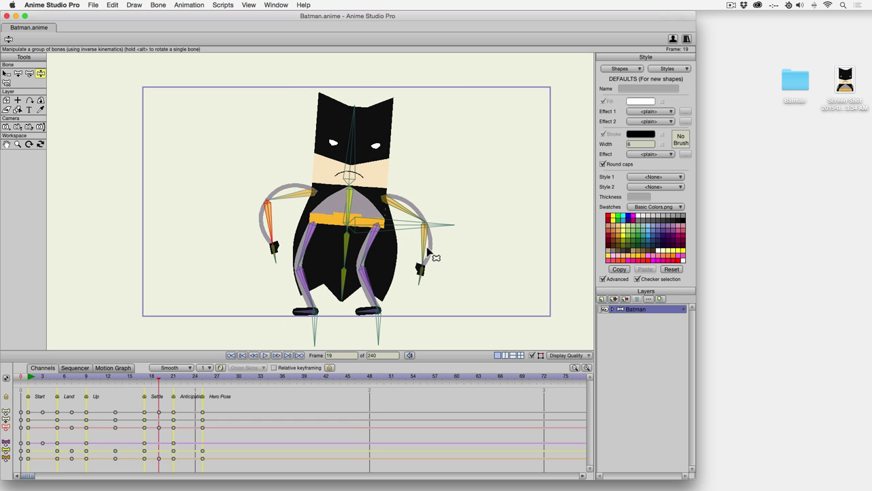
pyautogui.moveTo(429, 256); pyautogui.dragTo(412, 237)
pyautogui.press('alt')
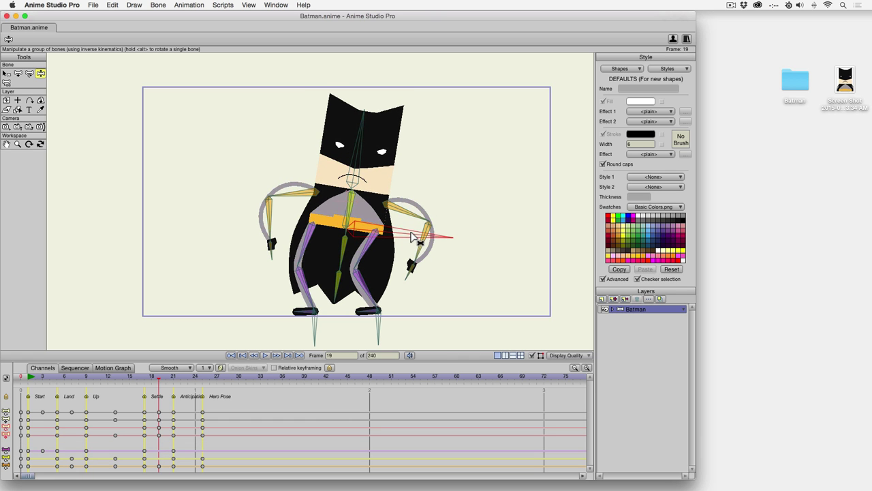
pyautogui.press('alt')
pyautogui.moveTo(381, 167); pyautogui.dragTo(369, 163)
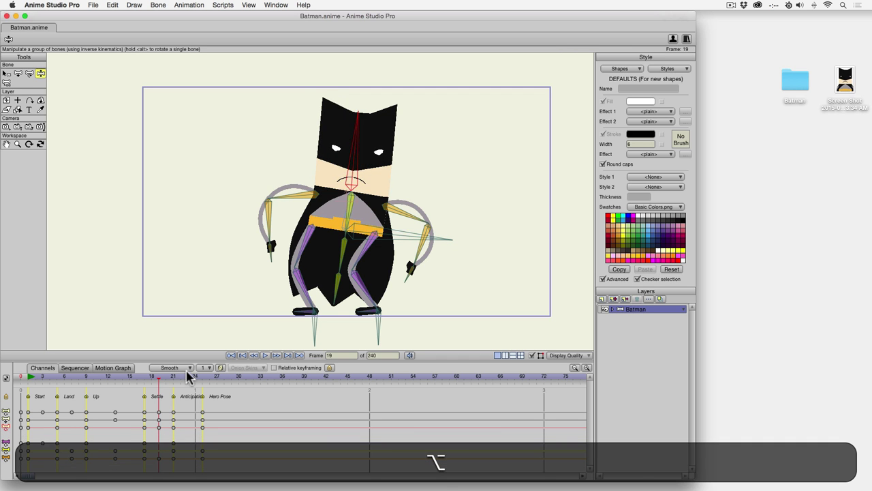
pyautogui.moveTo(152, 379); pyautogui.dragTo(189, 394)
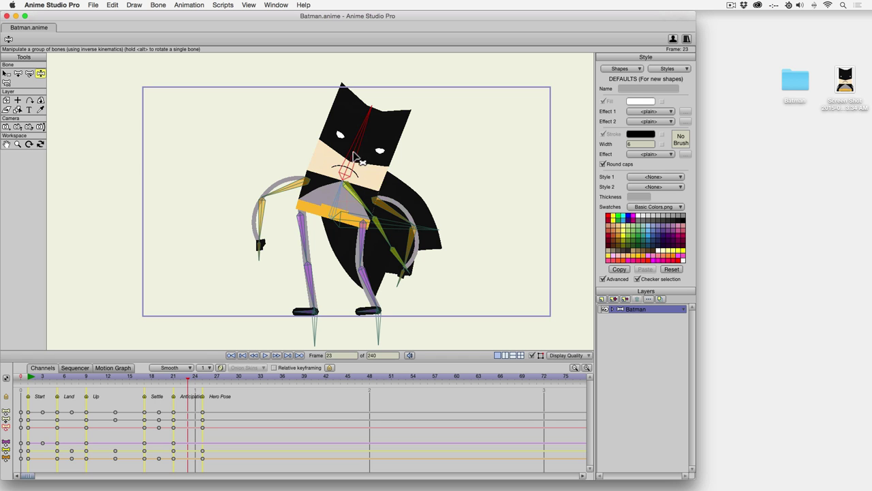
# - At frame 23, shift Batman's body and raise his arms into the anticipation pose
pyautogui.moveTo(191, 380)
pyautogui.mouseDown()
pyautogui.moveTo(204, 383)
pyautogui.moveTo(173, 382)
pyautogui.moveTo(191, 383)
pyautogui.mouseUp()
pyautogui.moveTo(407, 229)
pyautogui.mouseDown()
pyautogui.moveTo(345, 189)
pyautogui.moveTo(382, 147)
pyautogui.moveTo(362, 140)
pyautogui.moveTo(402, 234)
pyautogui.moveTo(413, 222)
pyautogui.mouseUp()
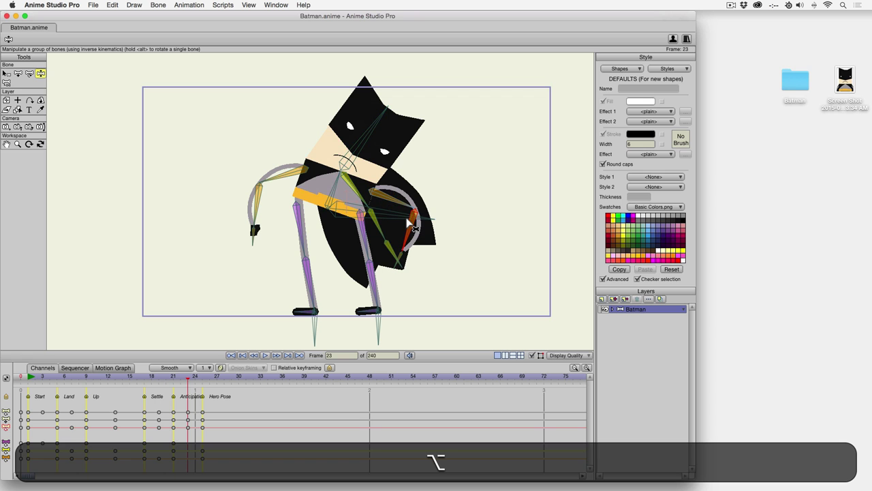
pyautogui.moveTo(275, 218); pyautogui.dragTo(266, 208)
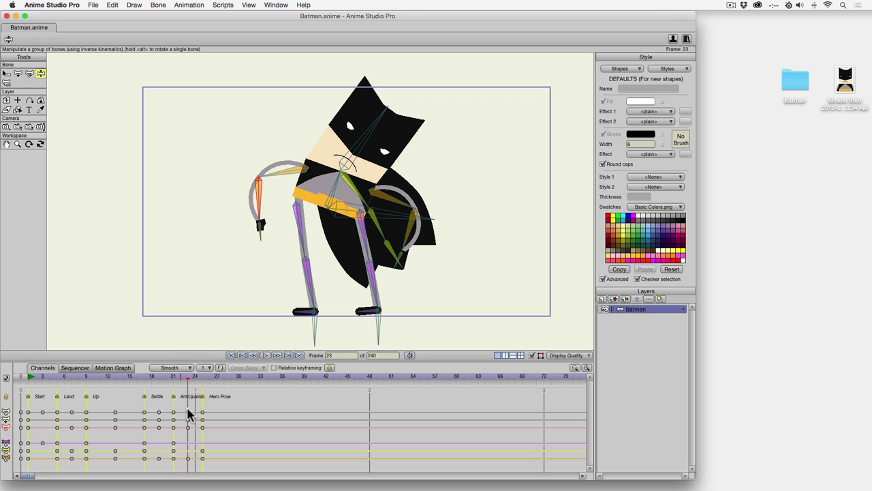
pyautogui.moveTo(189, 376); pyautogui.dragTo(202, 389)
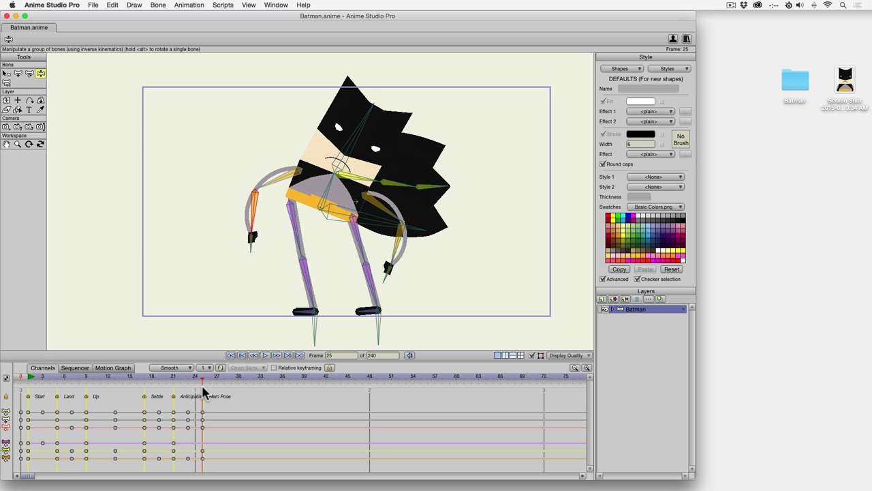
# - Save Batman.anime and play the animation from the first frame to review it
pyautogui.press('super+s')
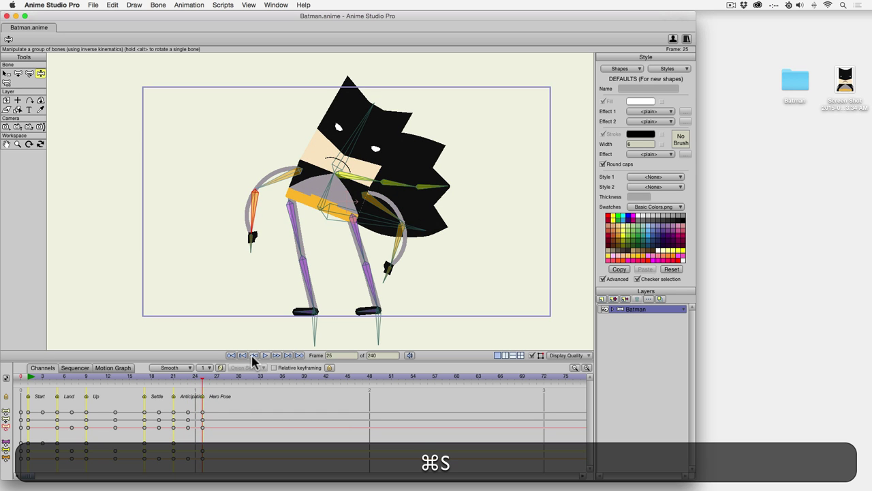
pyautogui.click(31, 382)
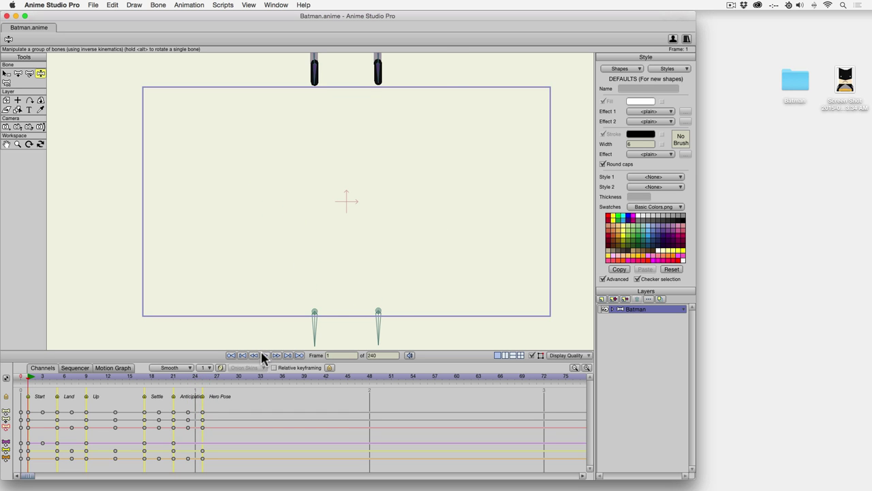
pyautogui.click(265, 356)
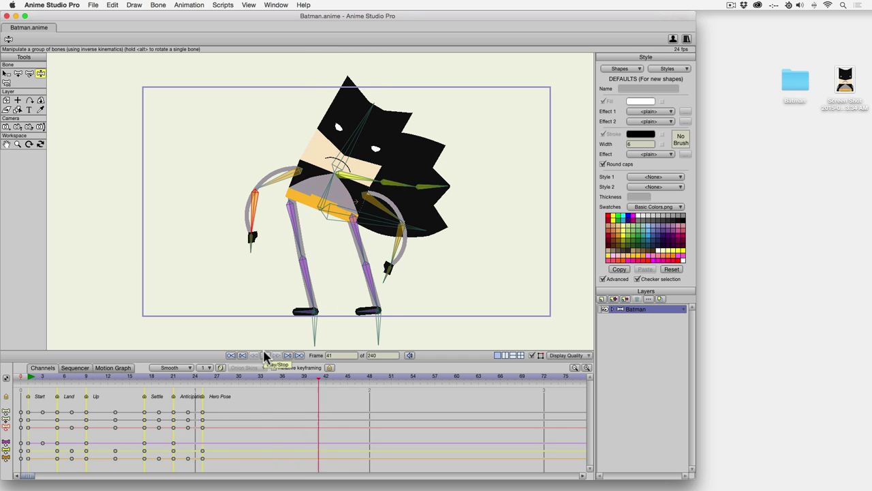
pyautogui.click(266, 356)
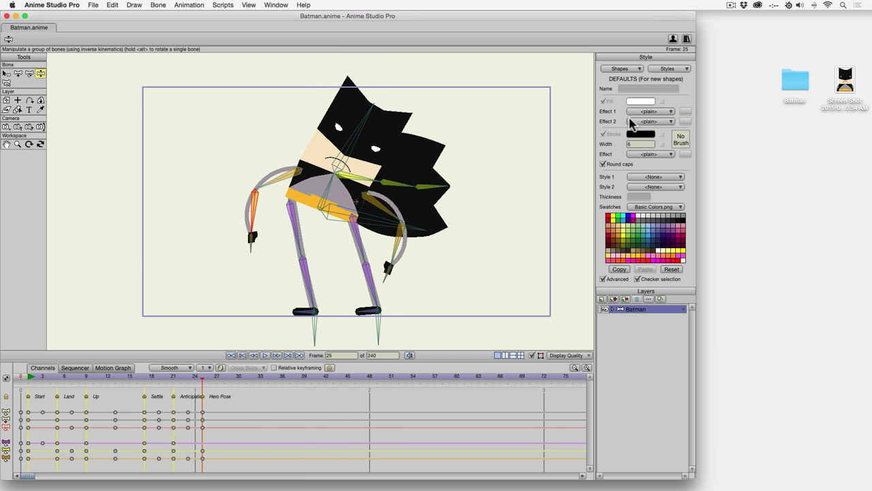
# - Jump back to the frame 25 Hero Pose and zoom in toward Batman's torso
pyautogui.hotkey('alt', 'Left')
pyautogui.press('super')
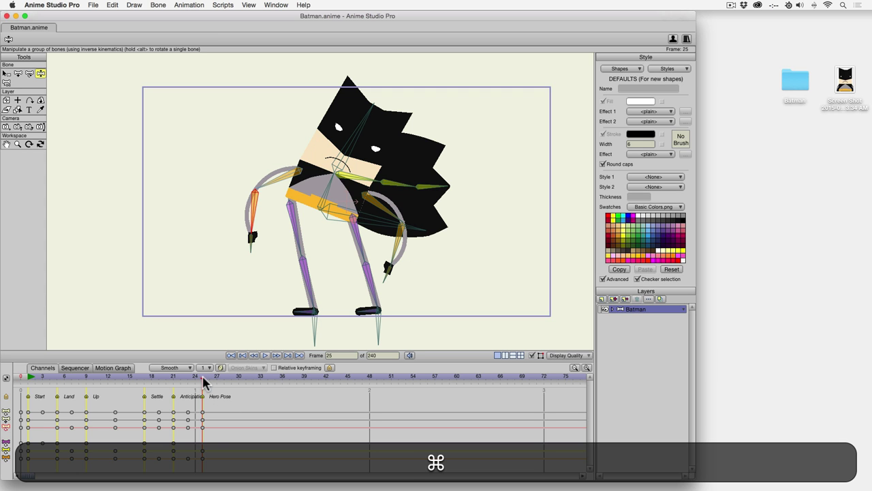
pyautogui.press('super+f')
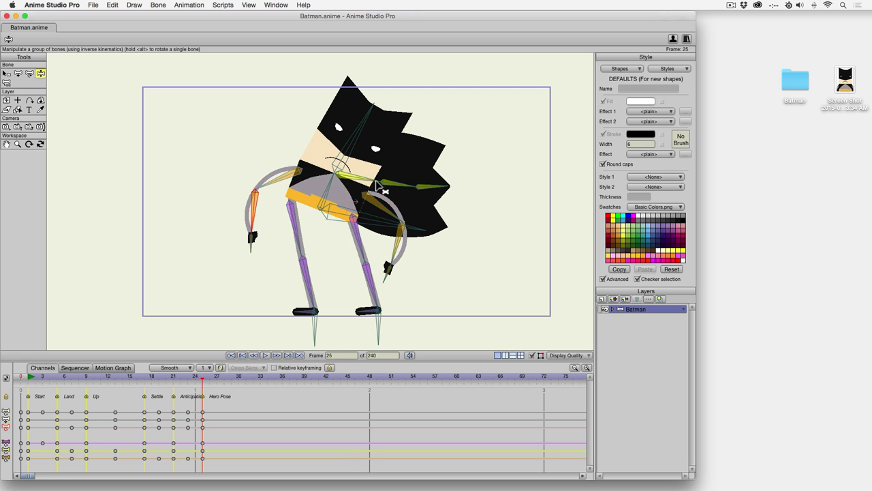
pyautogui.scroll(3, 419, 208)
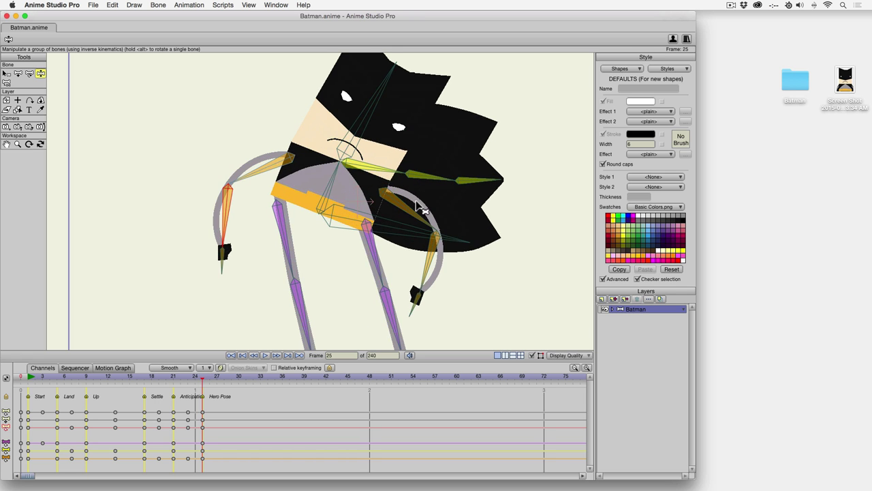
pyautogui.hscroll(5, 356, 228)
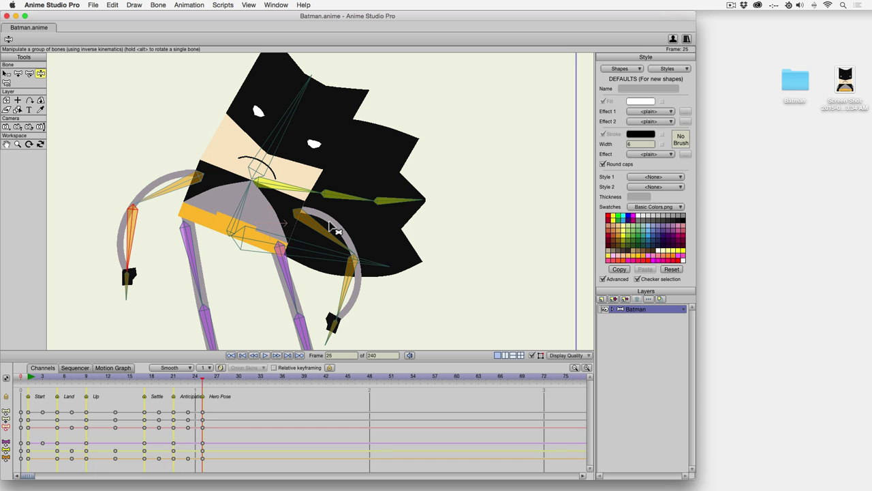
# - Bend the chest and arm bones at frames 29, 33 and 37 to swing the torso and flap the cape
pyautogui.press('Right')
pyautogui.press('Right')
pyautogui.press('Right')
pyautogui.press('alt')
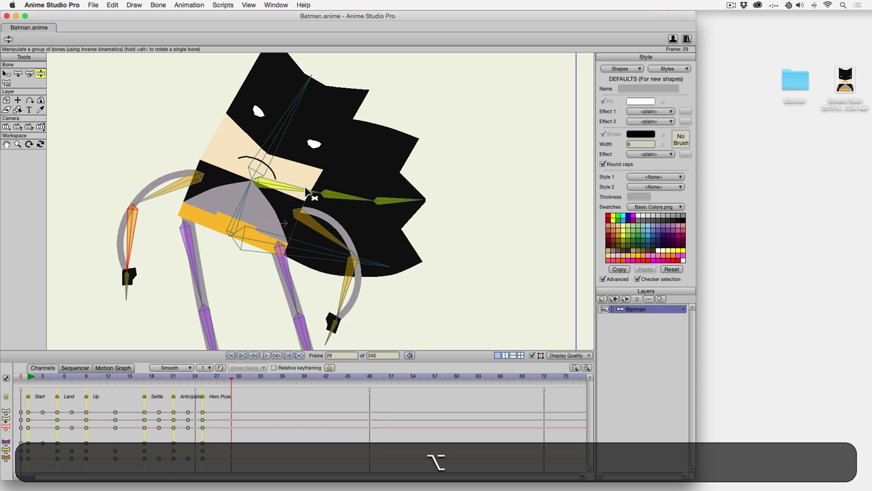
pyautogui.moveTo(313, 197); pyautogui.dragTo(312, 208)
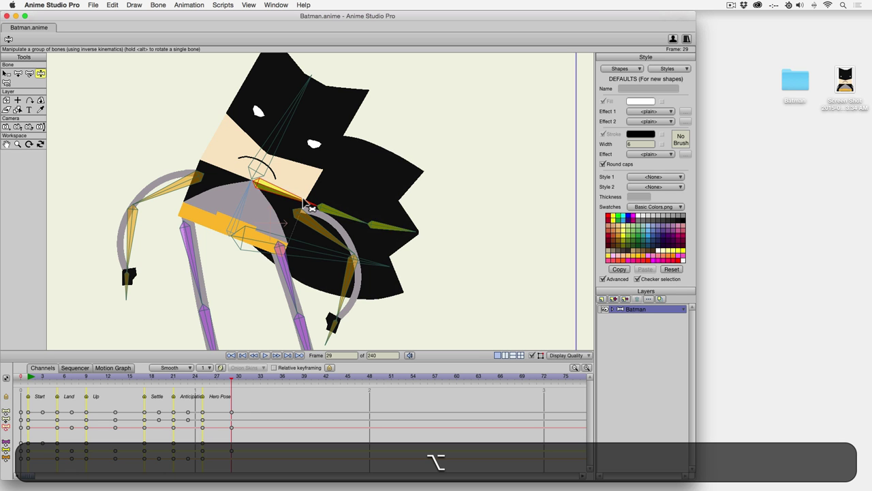
pyautogui.press('Right')
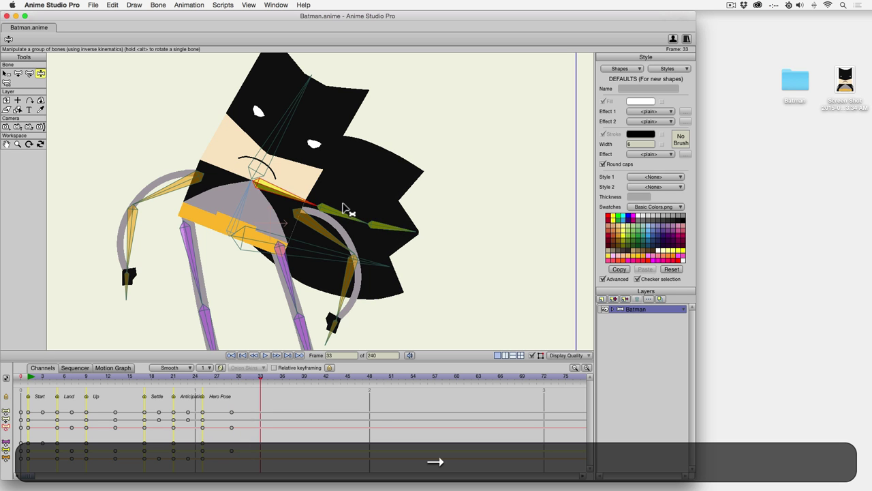
pyautogui.moveTo(308, 202); pyautogui.dragTo(291, 218)
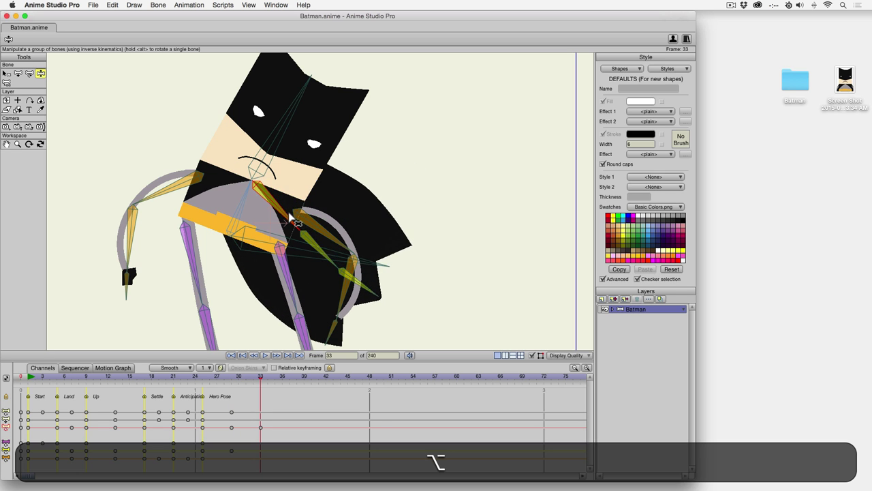
pyautogui.press('Right')
pyautogui.press('Right')
pyautogui.press('Right')
pyautogui.press('Right')
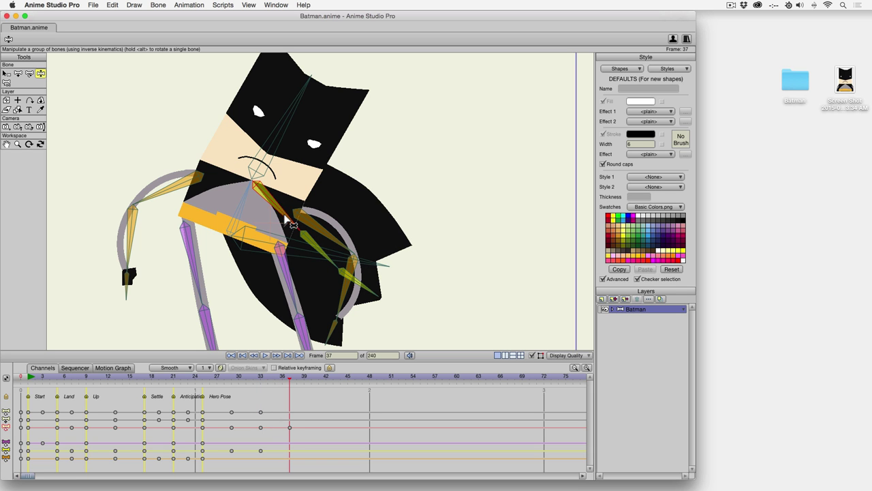
pyautogui.moveTo(286, 219); pyautogui.dragTo(288, 197)
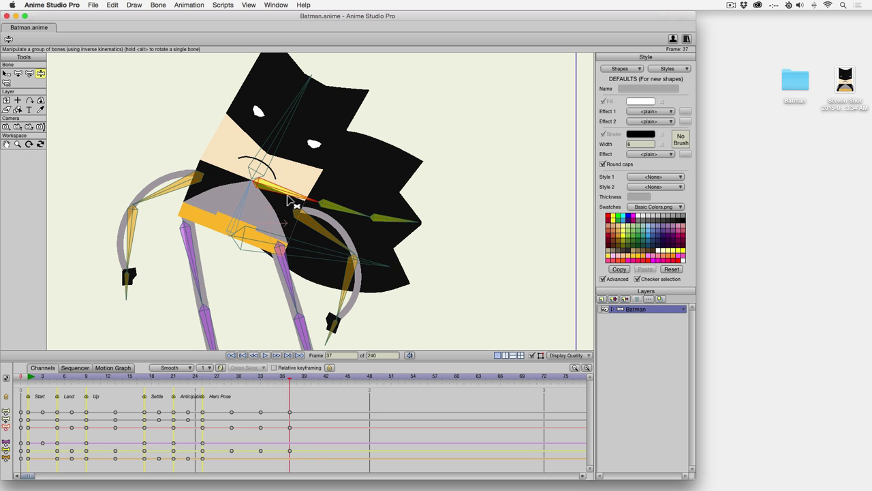
# - Copy the selected keyframe and paste it at frame 41
pyautogui.press('Right')
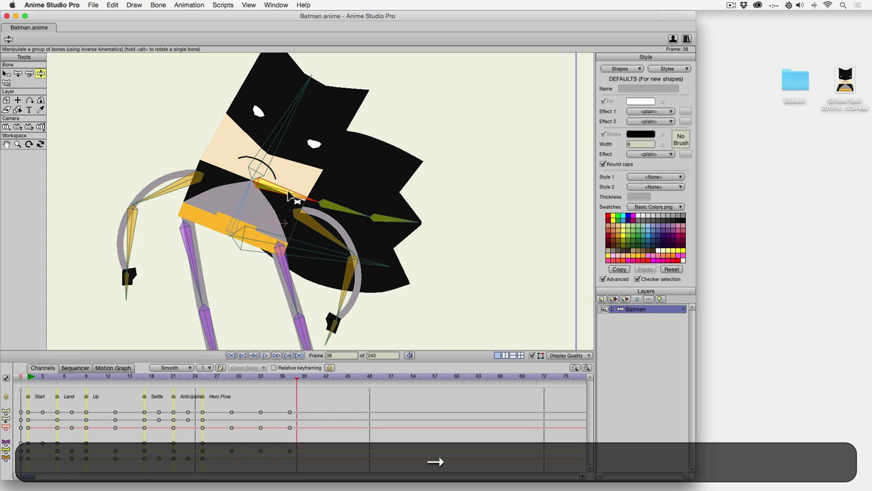
pyautogui.press('Right')
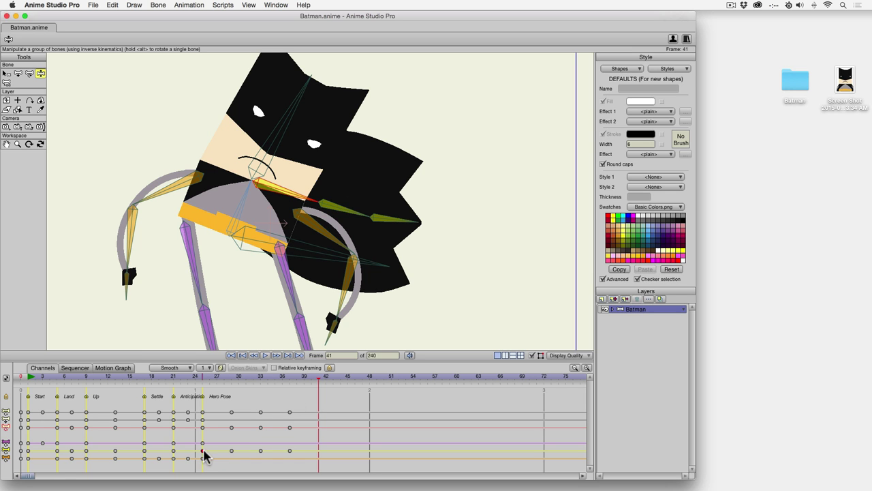
pyautogui.press('super+c')
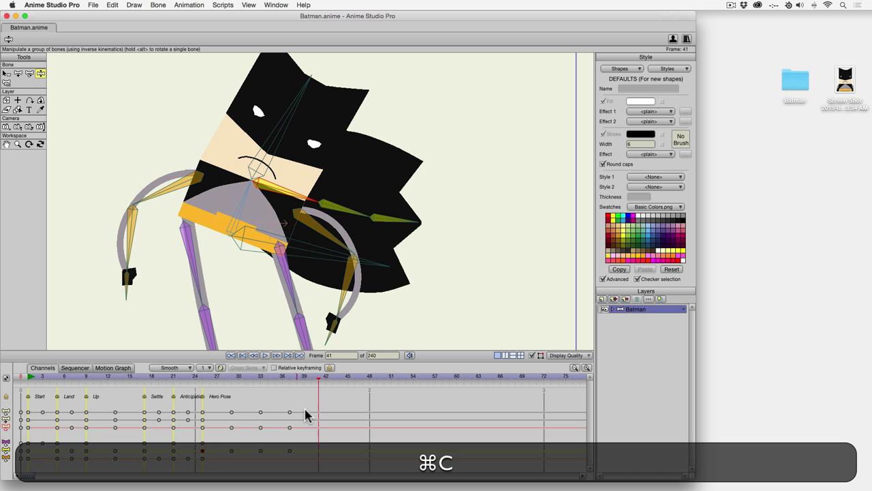
pyautogui.press('super+v')
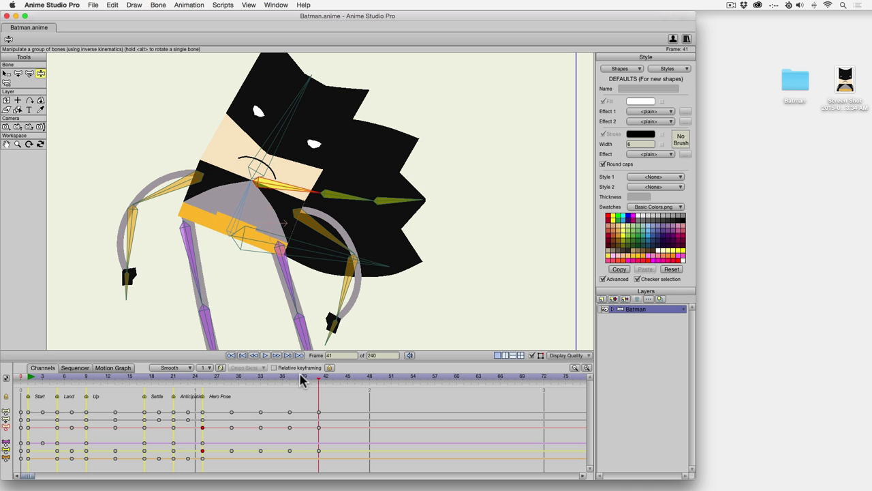
# - Rotate the cape bone upward at frame 29 and swing it at frame 33
pyautogui.moveTo(296, 377); pyautogui.dragTo(324, 392)
pyautogui.click(203, 376)
pyautogui.moveTo(203, 379); pyautogui.dragTo(230, 383)
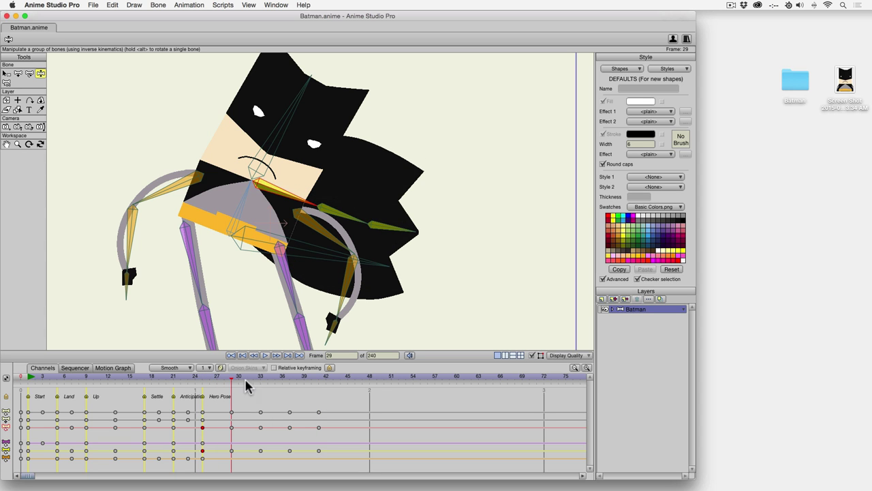
pyautogui.moveTo(357, 224)
pyautogui.mouseDown()
pyautogui.moveTo(395, 201)
pyautogui.moveTo(364, 208)
pyautogui.mouseUp()
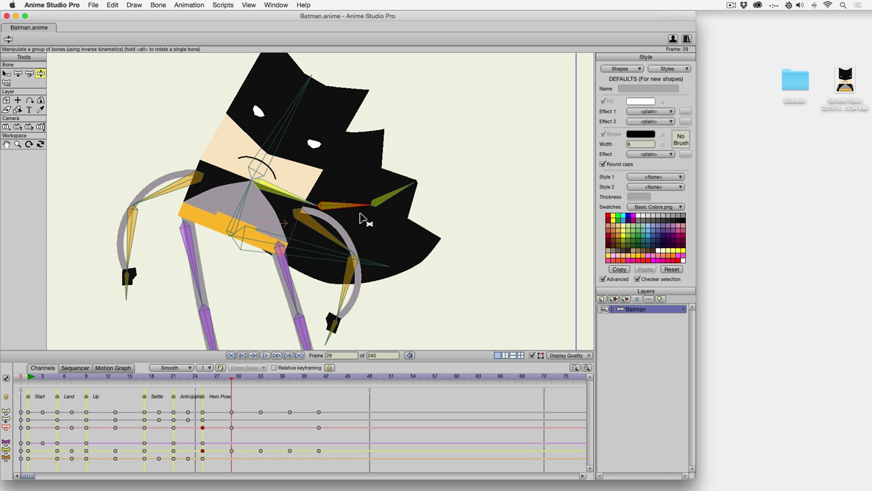
pyautogui.moveTo(237, 381); pyautogui.dragTo(260, 379)
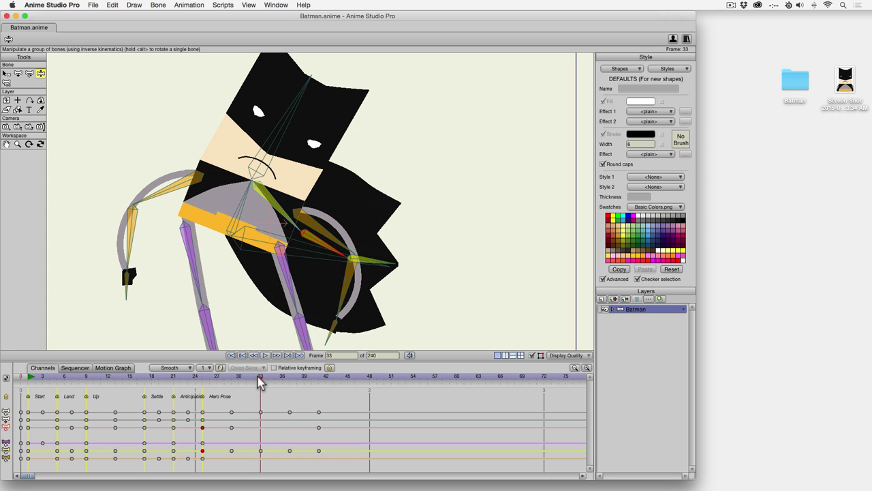
pyautogui.moveTo(325, 248); pyautogui.dragTo(347, 244)
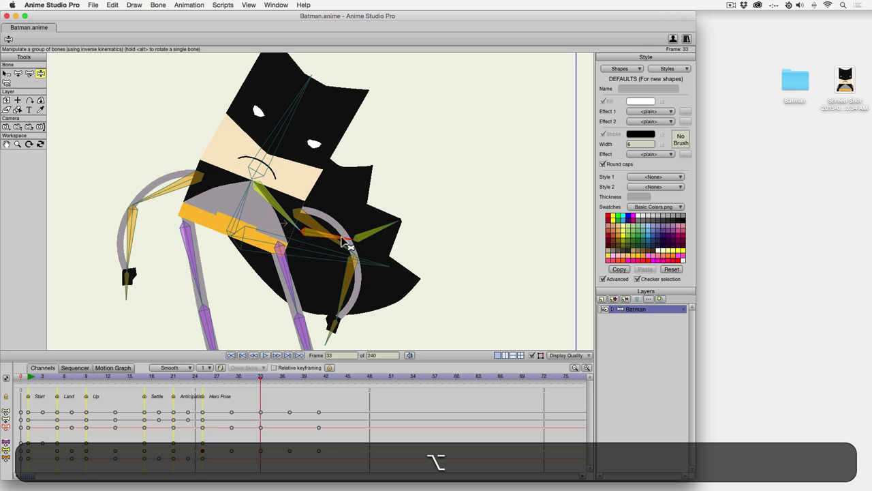
# - Fold the cape bone down, then swing it up and left at frame 37
pyautogui.moveTo(262, 380); pyautogui.dragTo(290, 381)
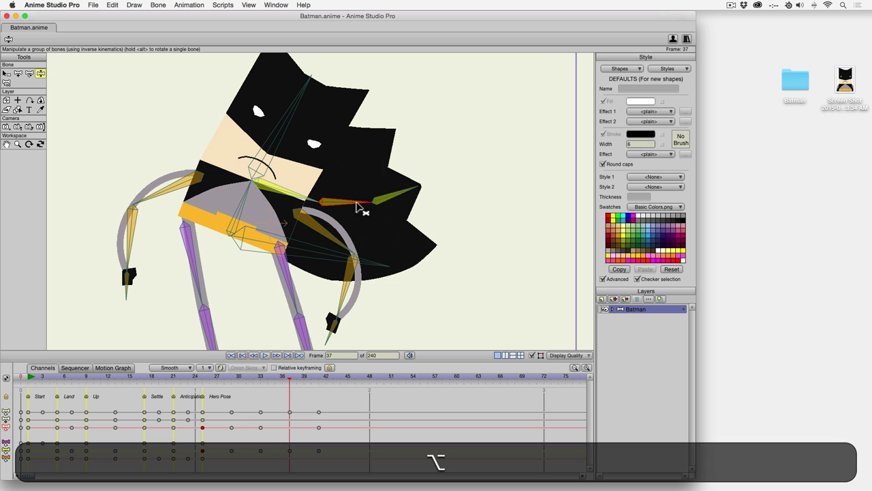
pyautogui.moveTo(363, 210); pyautogui.dragTo(279, 198)
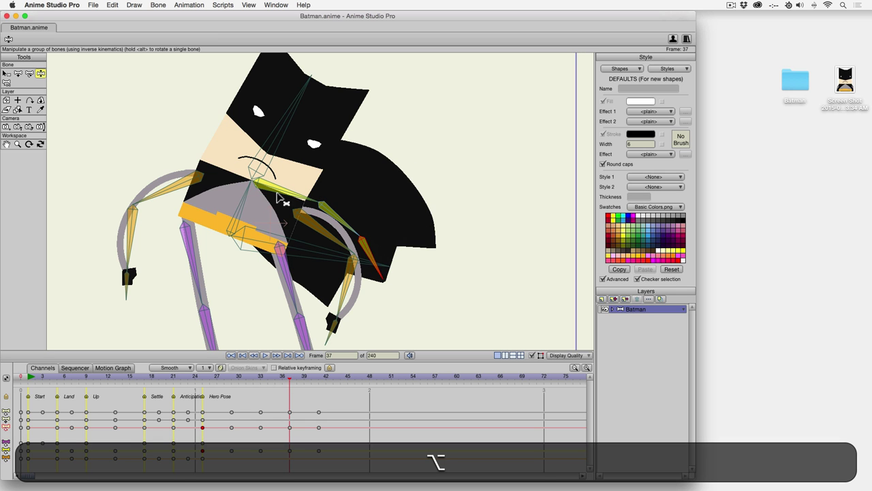
pyautogui.press('alt')
pyautogui.moveTo(325, 173); pyautogui.dragTo(349, 230)
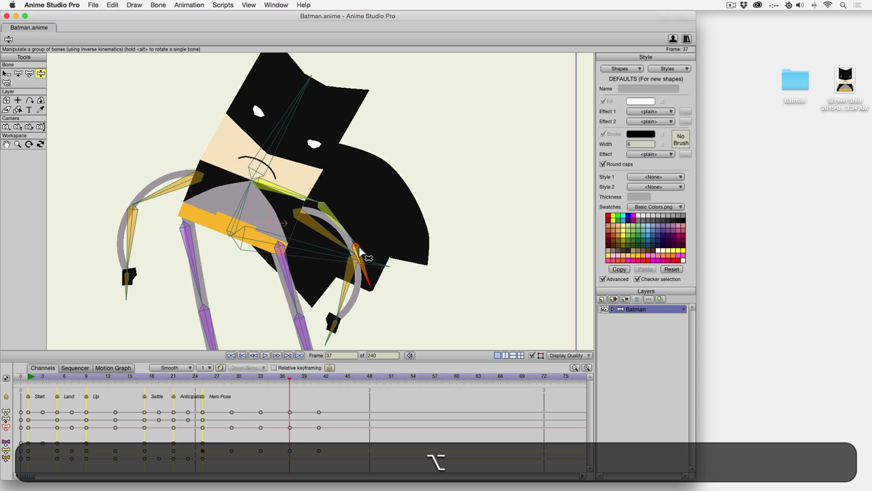
pyautogui.moveTo(293, 376); pyautogui.dragTo(319, 379)
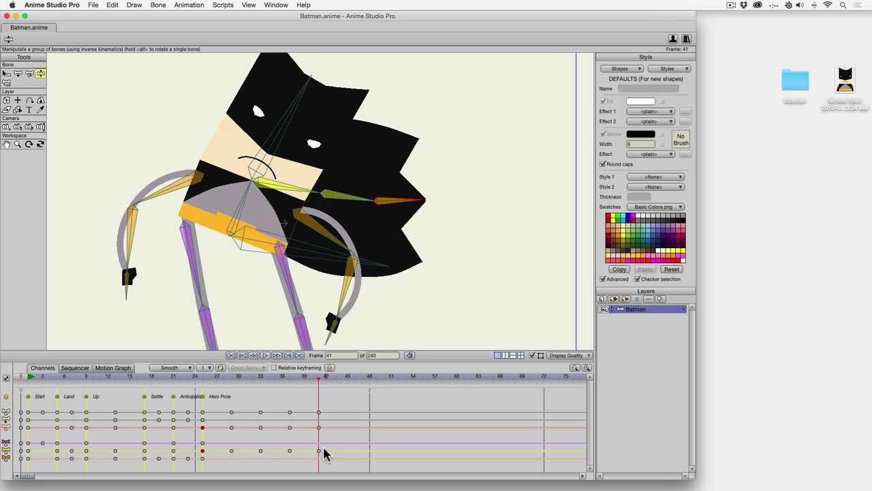
# - Set bone B18's frame 41 keyframe to cycle back to absolute frame 25
pyautogui.press('b')
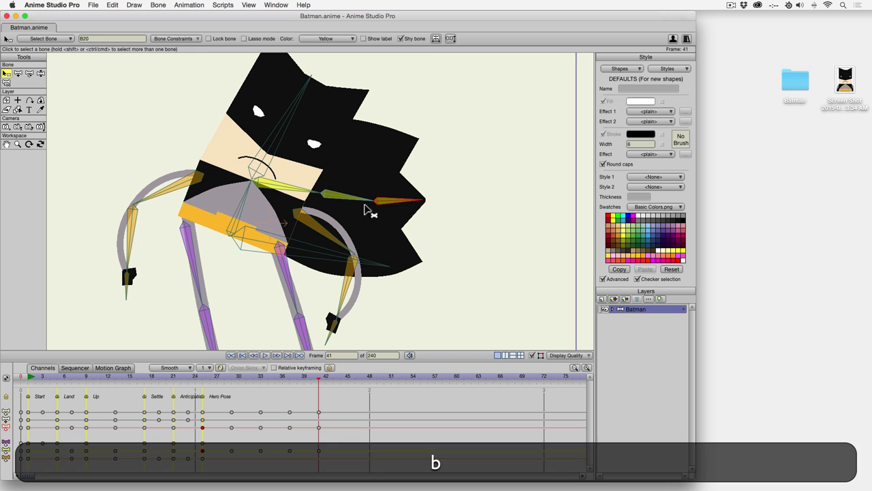
pyautogui.click(315, 187)
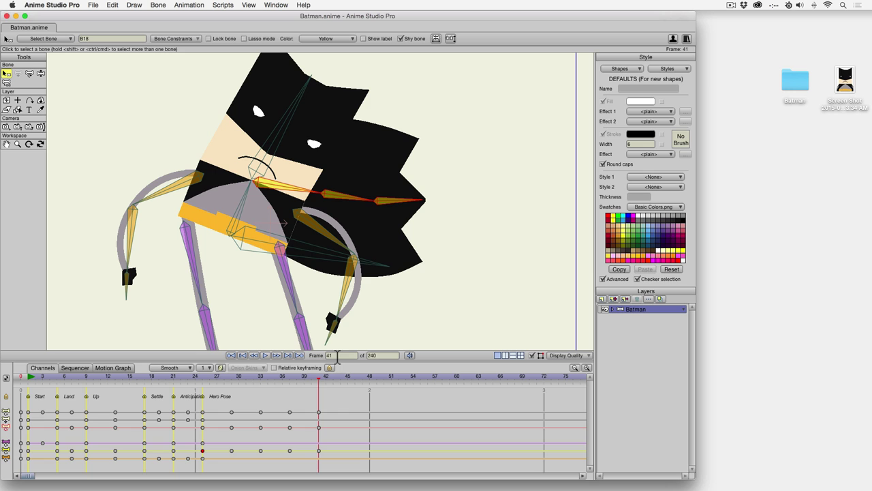
pyautogui.click(202, 376)
pyautogui.click(319, 450)
pyautogui.rightClick(320, 455)
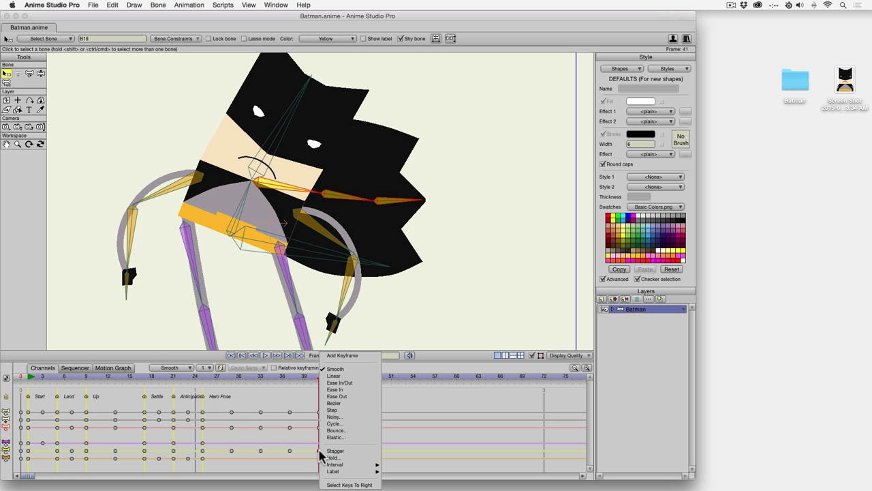
pyautogui.click(350, 424)
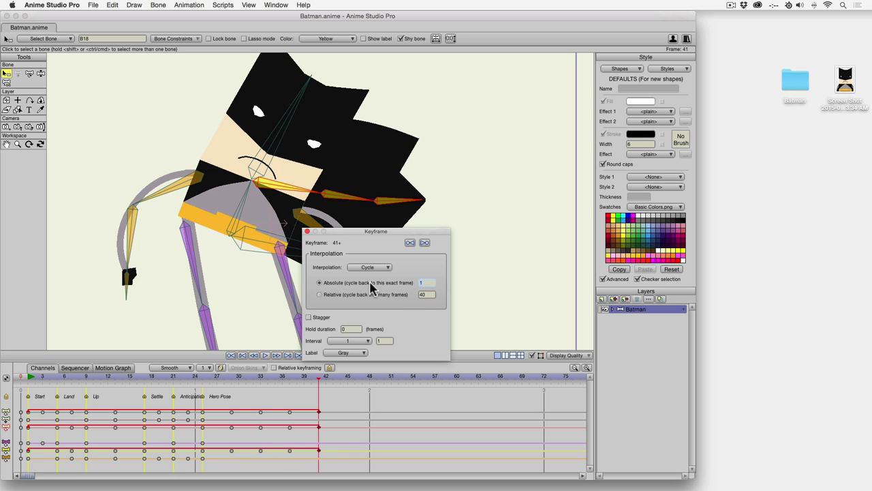
pyautogui.write('5')
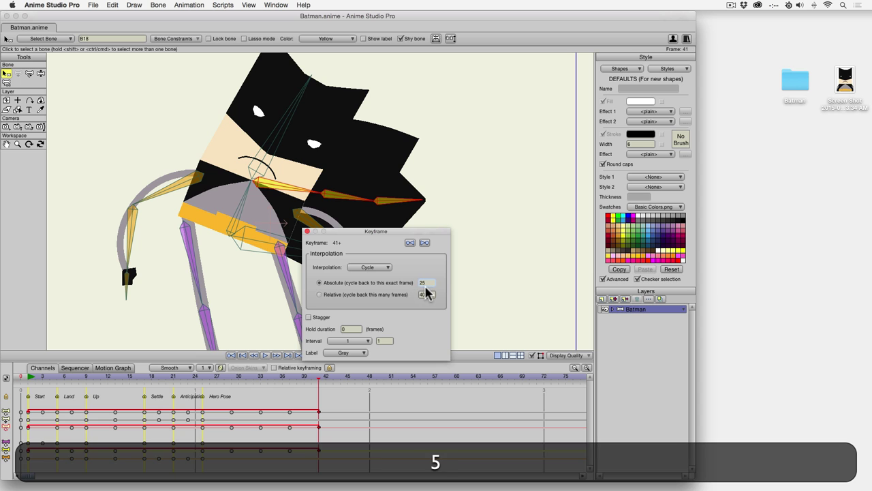
pyautogui.press('Tab')
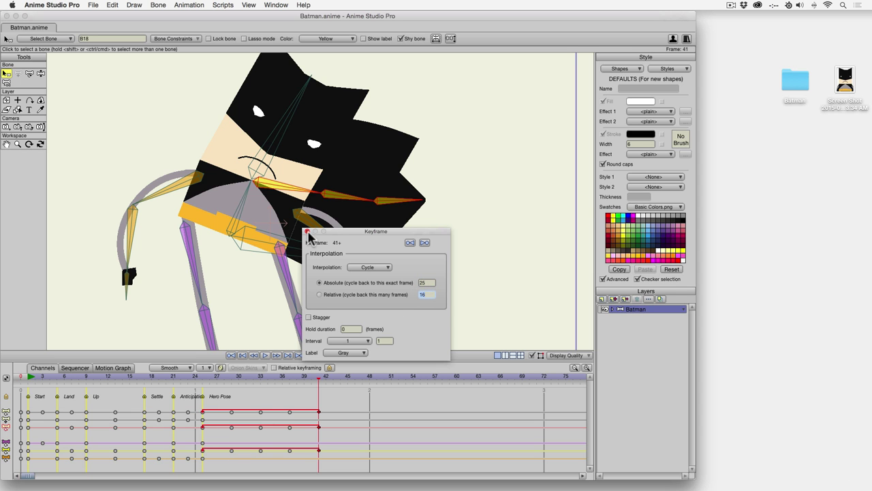
pyautogui.click(308, 233)
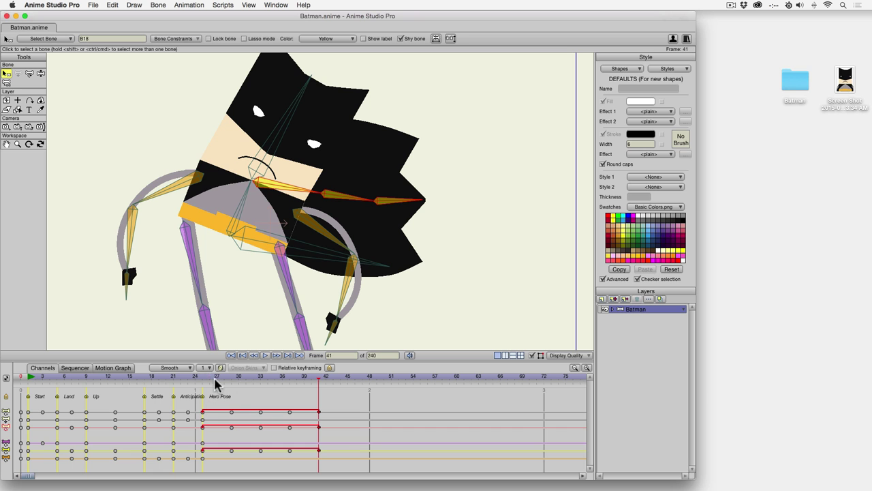
# - Zoom the timeline out and scrub from the start to review the animation
pyautogui.moveTo(205, 379); pyautogui.dragTo(559, 395)
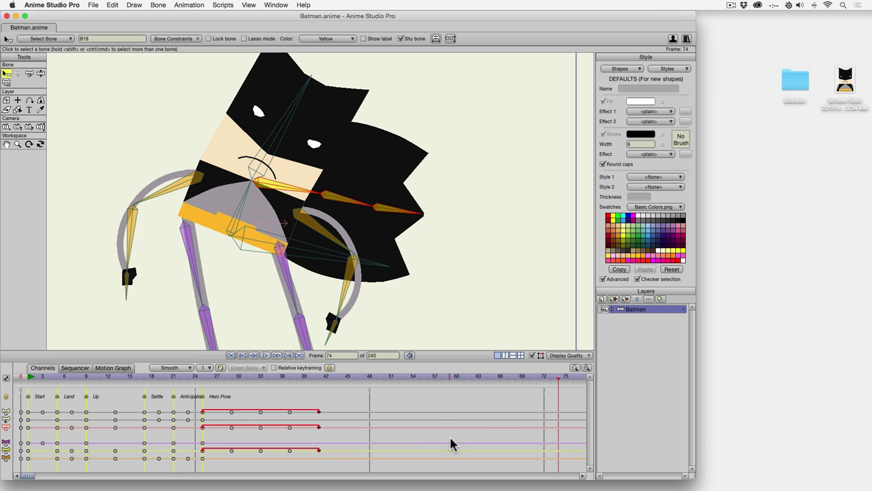
pyautogui.press('alt')
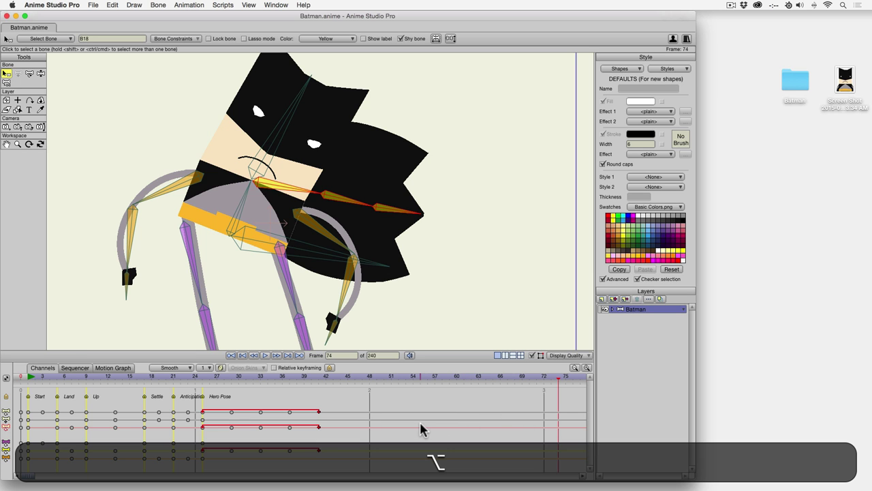
pyautogui.click(576, 370)
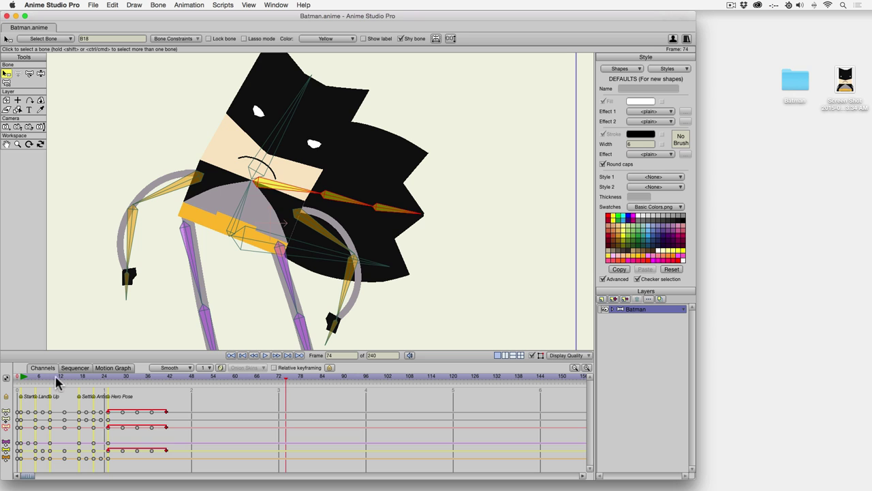
pyautogui.click(21, 383)
pyautogui.moveTo(21, 384)
pyautogui.mouseDown()
pyautogui.moveTo(52, 383)
pyautogui.moveTo(22, 386)
pyautogui.mouseUp()
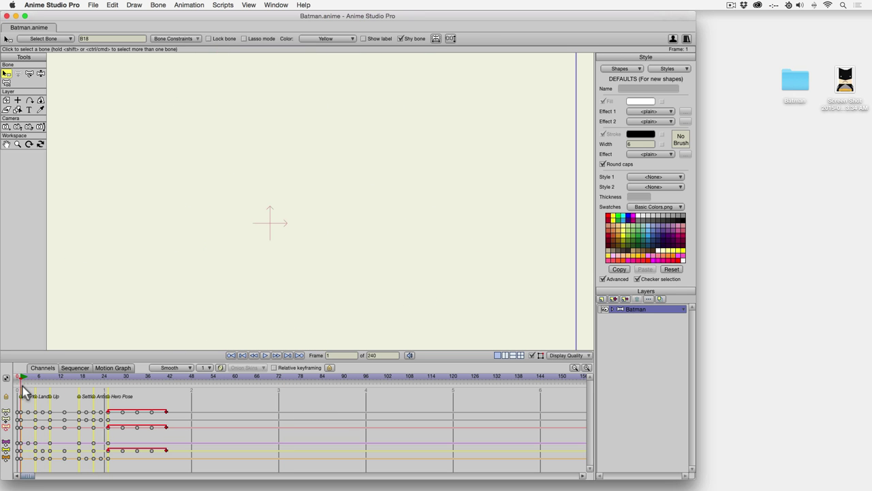
# - Switch the eyes layer to eyes_closed at frame 1 and eyes_open at frame 7
pyautogui.click(614, 309)
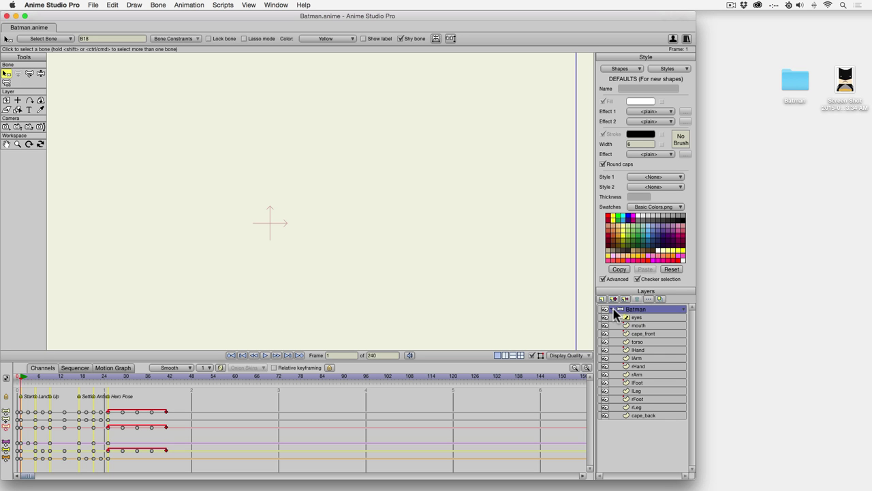
pyautogui.click(639, 317)
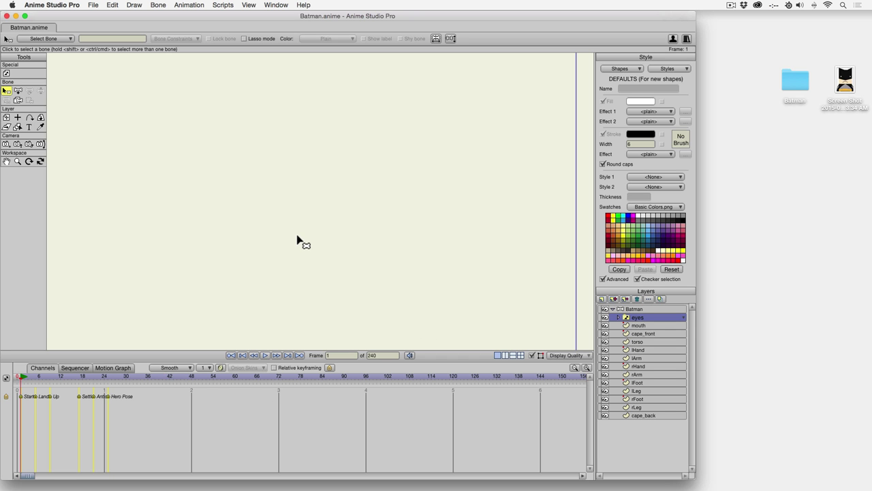
pyautogui.scroll(-10, 300, 240)
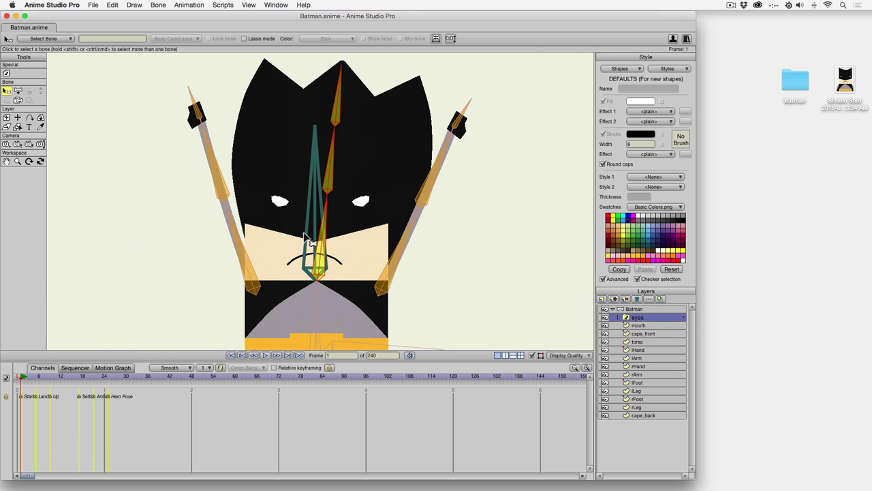
pyautogui.scroll(1, 305, 237)
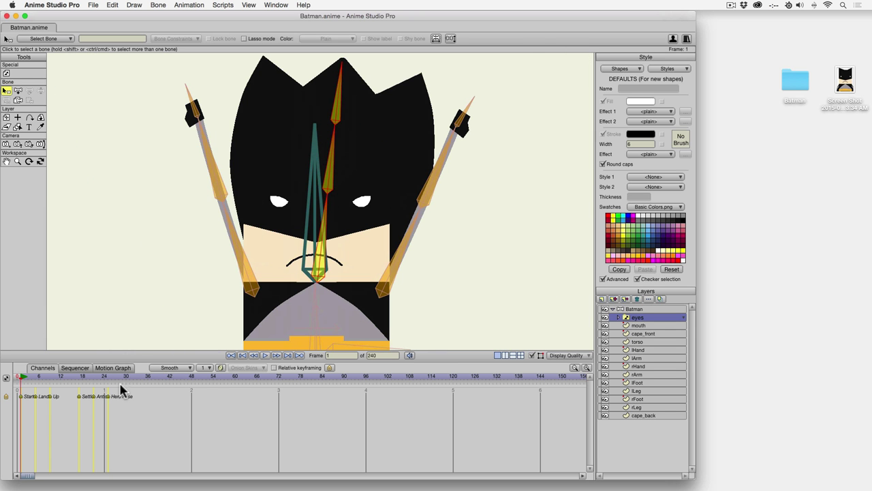
pyautogui.click(586, 368)
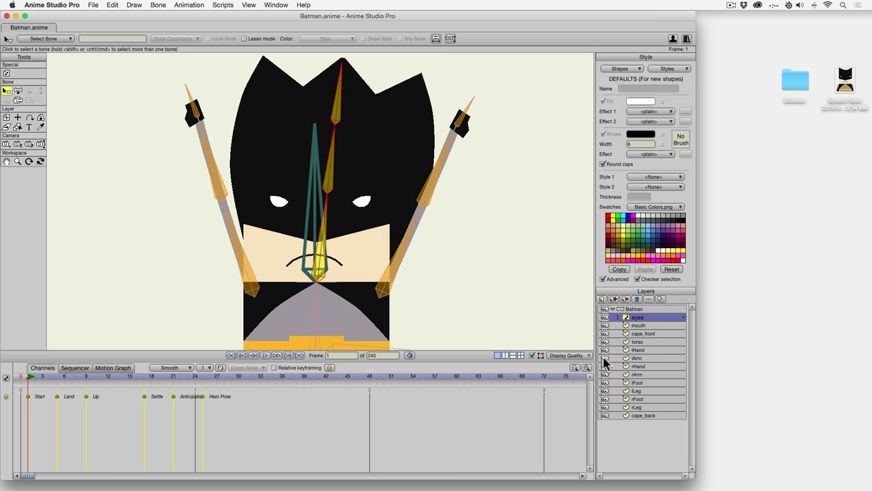
pyautogui.rightClick(654, 318)
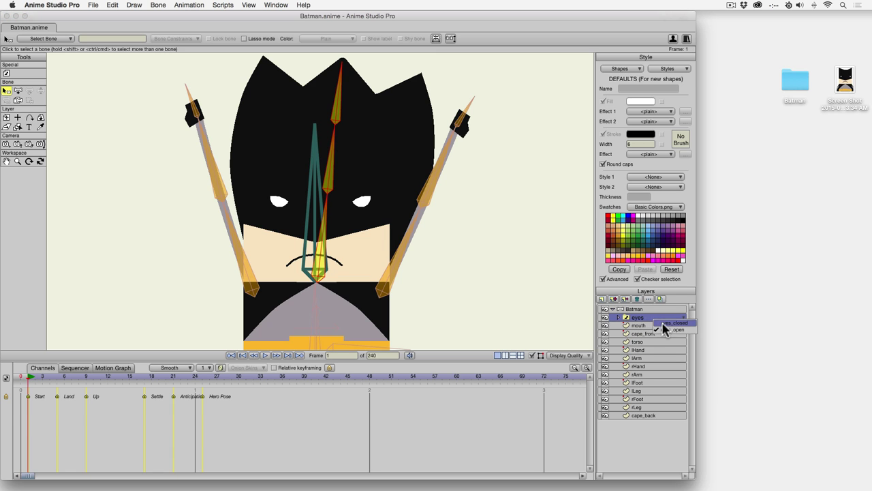
pyautogui.click(663, 324)
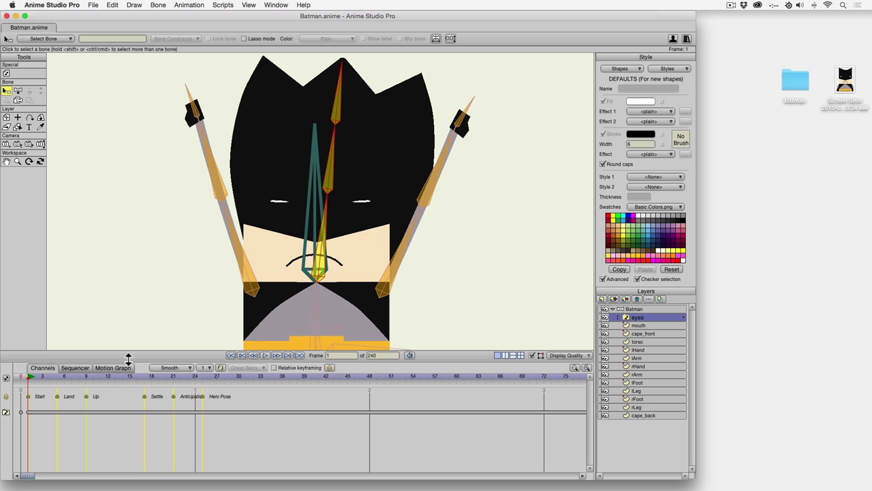
pyautogui.scroll(-5, 355, 286)
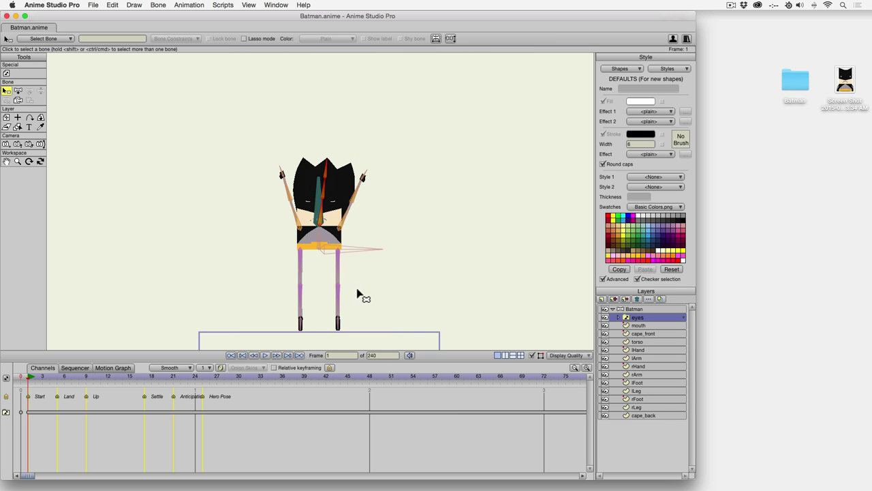
pyautogui.moveTo(48, 381); pyautogui.dragTo(74, 380)
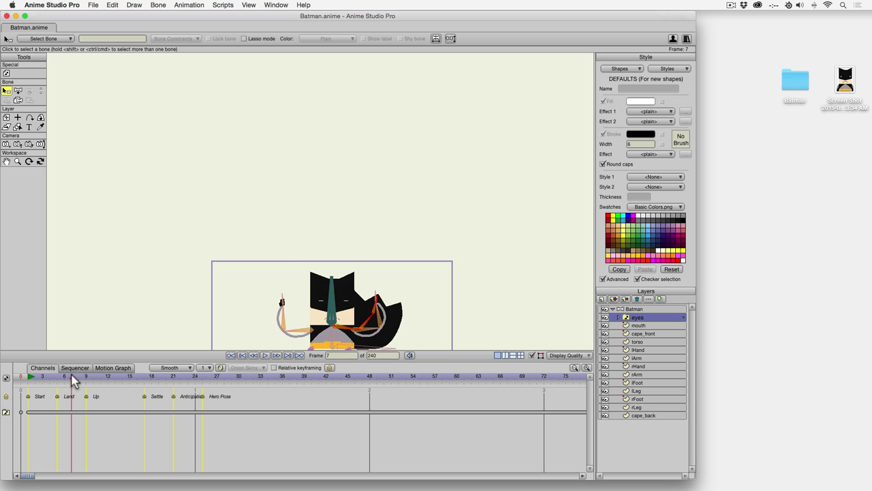
pyautogui.rightClick(652, 318)
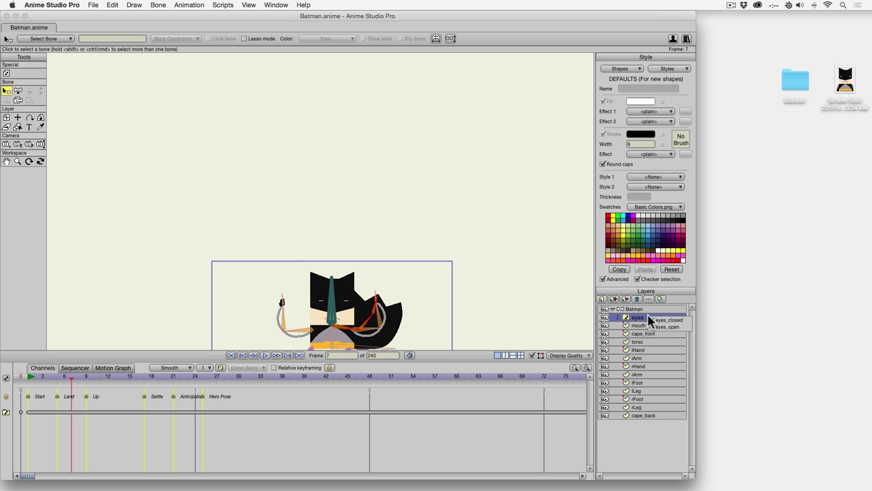
pyautogui.click(665, 327)
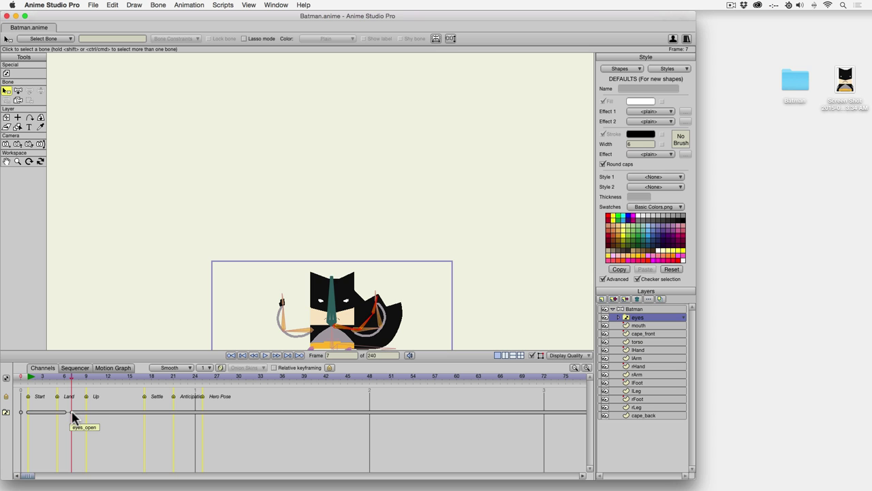
# - Close Batman's eyes at frame 19 and reopen them at frame 24
pyautogui.moveTo(75, 382); pyautogui.dragTo(124, 383)
pyautogui.moveTo(407, 288); pyautogui.dragTo(392, 180)
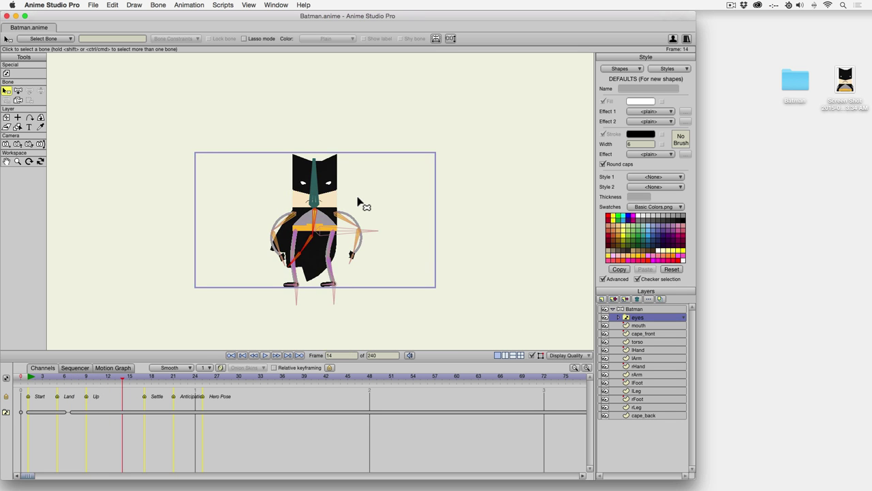
pyautogui.scroll(-1, 358, 200)
pyautogui.scroll(3, 356, 205)
pyautogui.scroll(2, 356, 211)
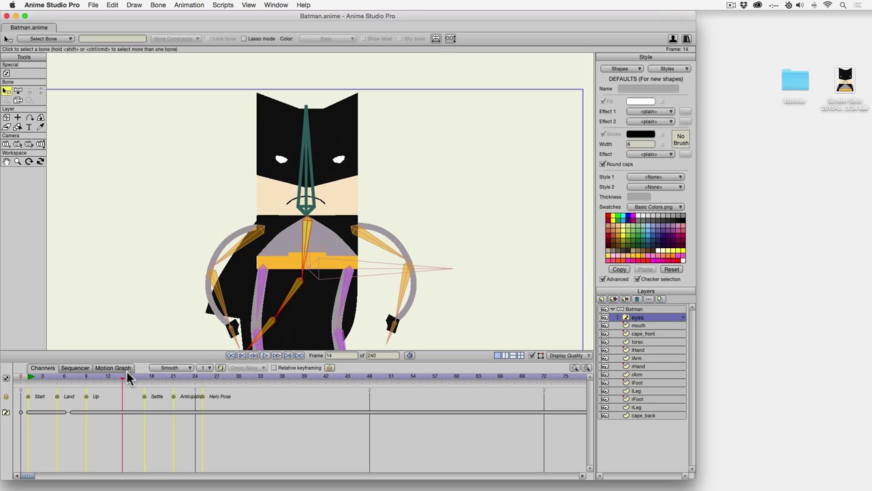
pyautogui.moveTo(130, 376); pyautogui.dragTo(147, 386)
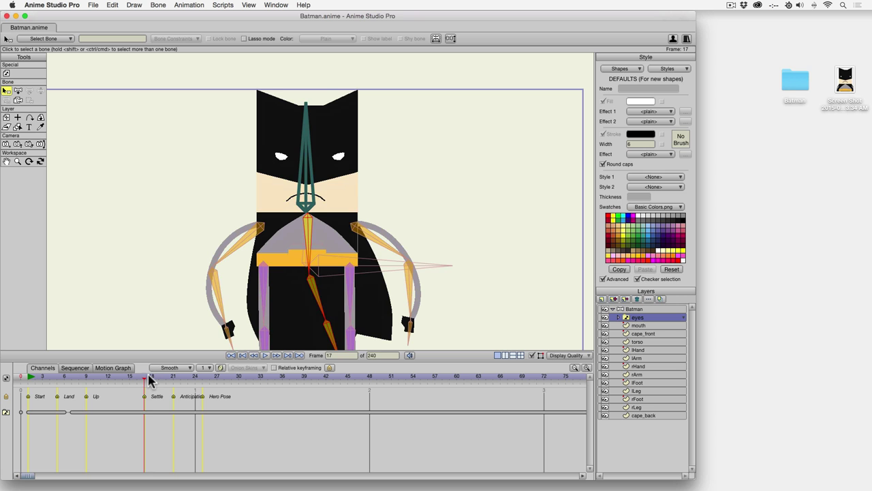
pyautogui.moveTo(150, 380); pyautogui.dragTo(154, 385)
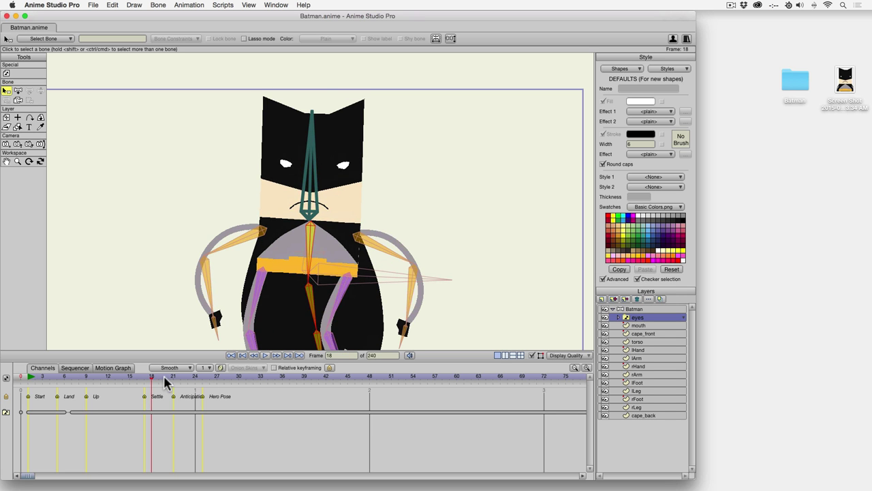
pyautogui.click(159, 379)
pyautogui.click(639, 319)
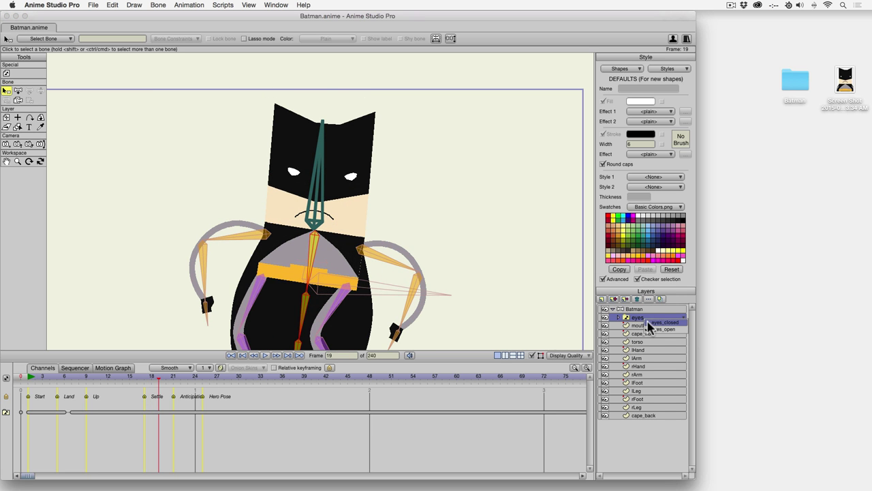
pyautogui.click(651, 329)
pyautogui.moveTo(162, 379); pyautogui.dragTo(194, 379)
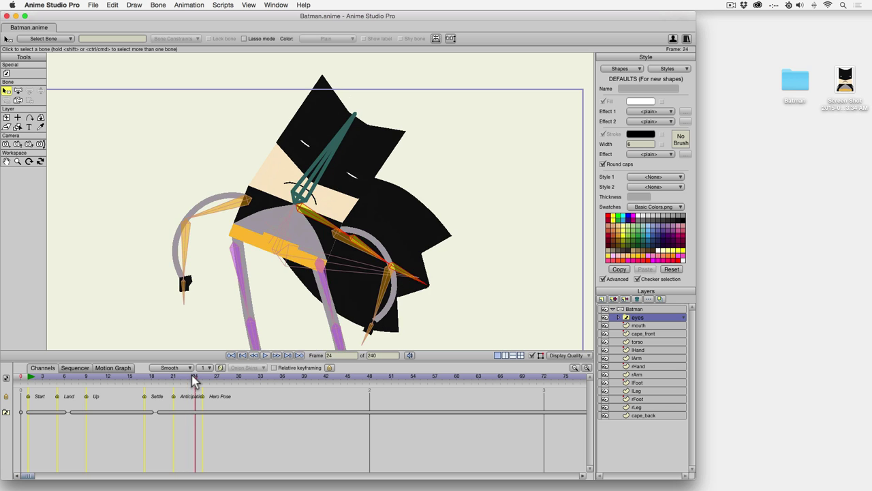
pyautogui.click(659, 319)
pyautogui.click(665, 329)
# - Close Batman's eyes at frame 50 and reopen them at frame 52
pyautogui.moveTo(197, 377); pyautogui.dragTo(315, 376)
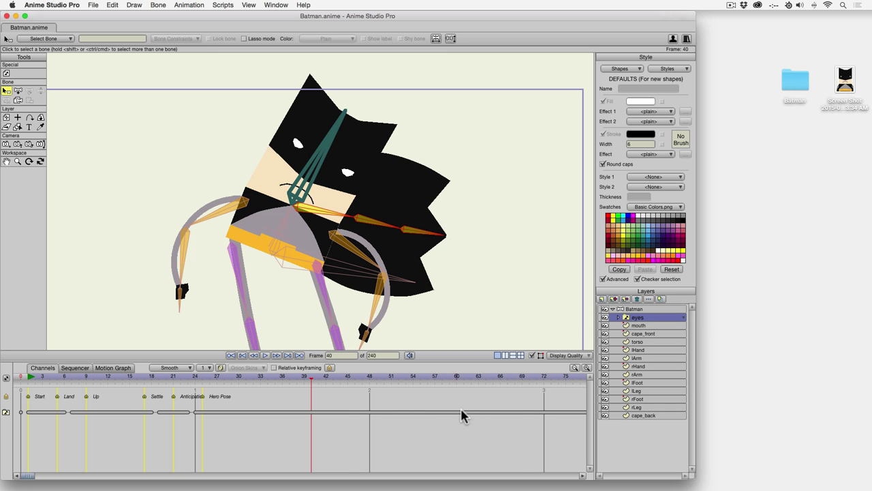
pyautogui.hscroll(2, 459, 412)
pyautogui.click(575, 367)
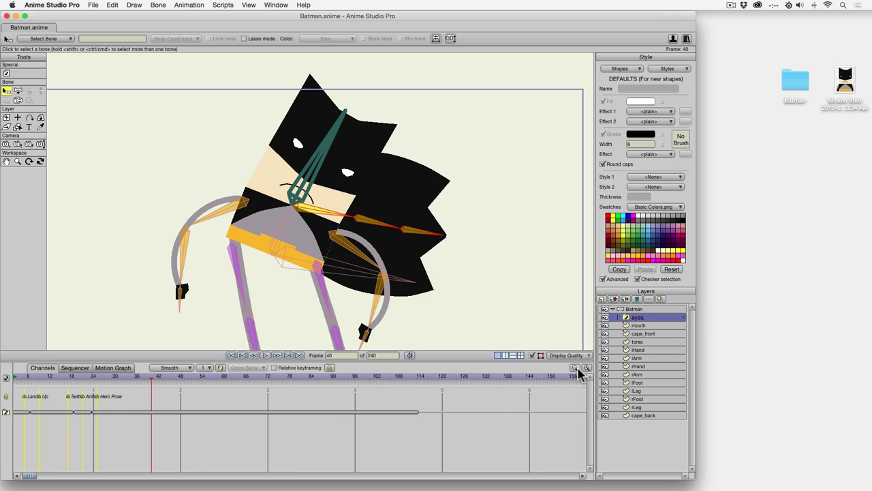
pyautogui.rightClick(646, 320)
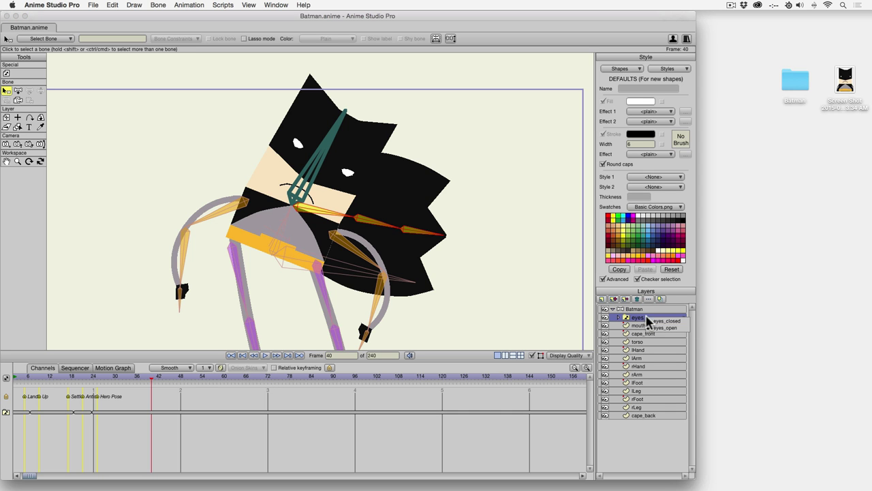
pyautogui.moveTo(165, 378); pyautogui.dragTo(189, 380)
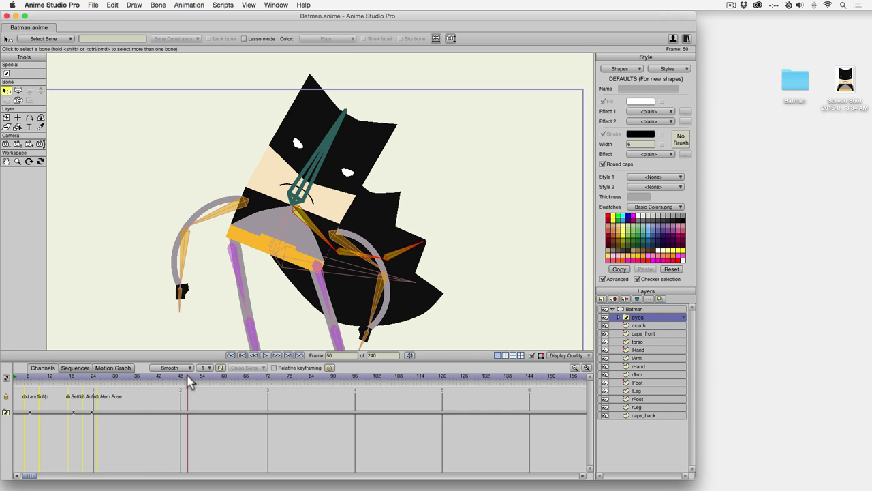
pyautogui.rightClick(660, 327)
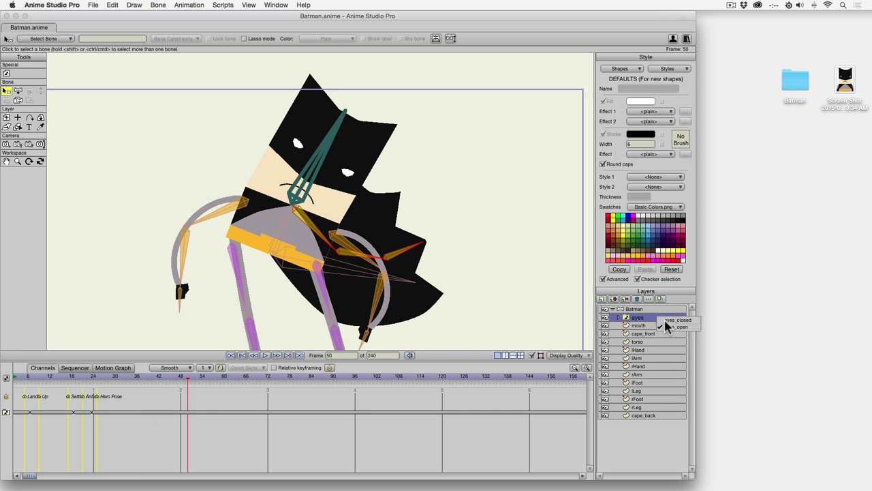
pyautogui.click(661, 321)
pyautogui.press('Right')
pyautogui.press('Right')
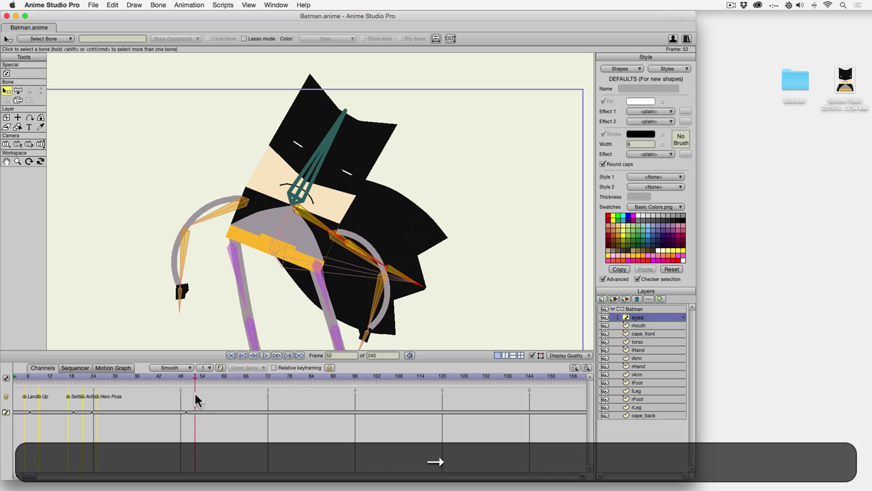
pyautogui.rightClick(649, 320)
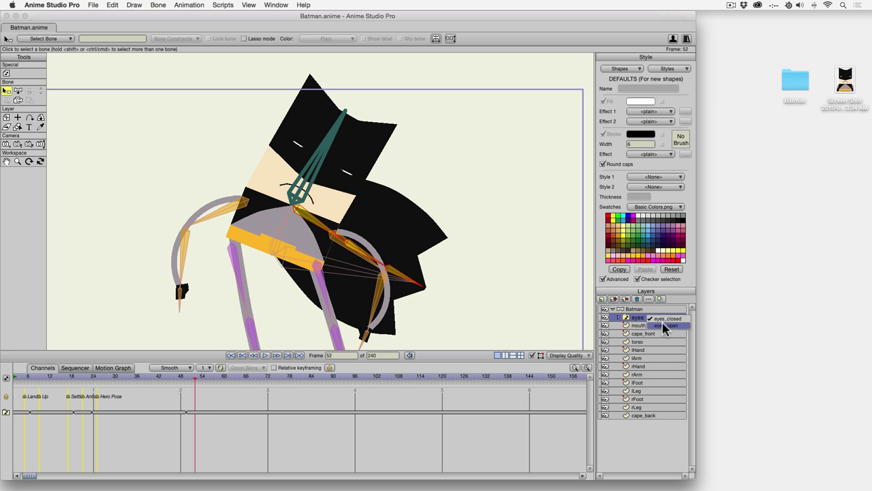
pyautogui.click(654, 333)
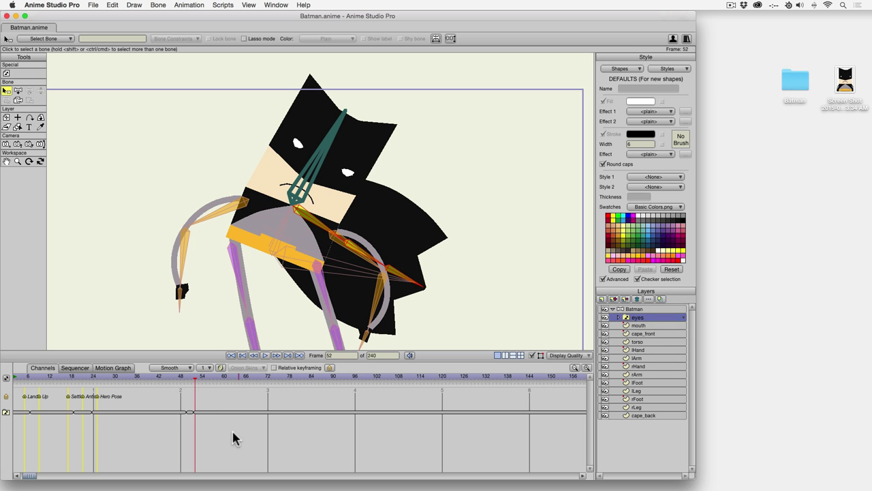
# - Copy the blink keyframes and paste them at frames 80 and 88
pyautogui.click(197, 413)
pyautogui.press('super+c')
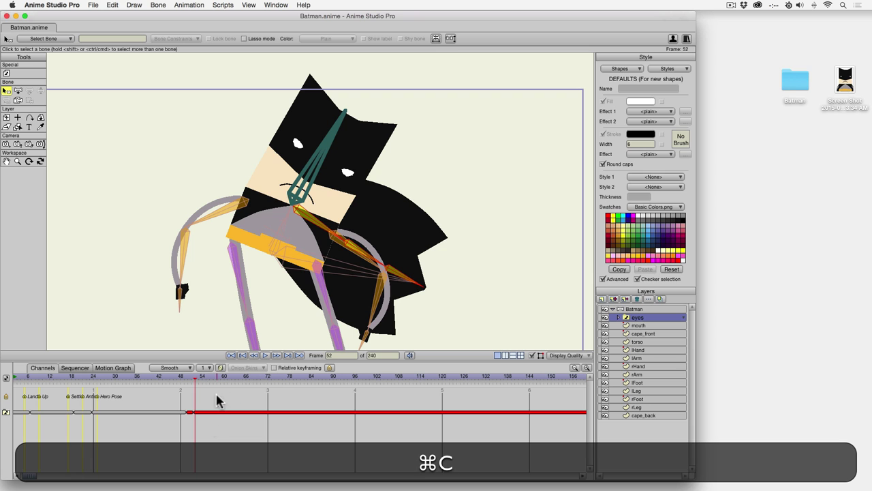
pyautogui.moveTo(269, 380); pyautogui.dragTo(298, 380)
pyautogui.press('super+v')
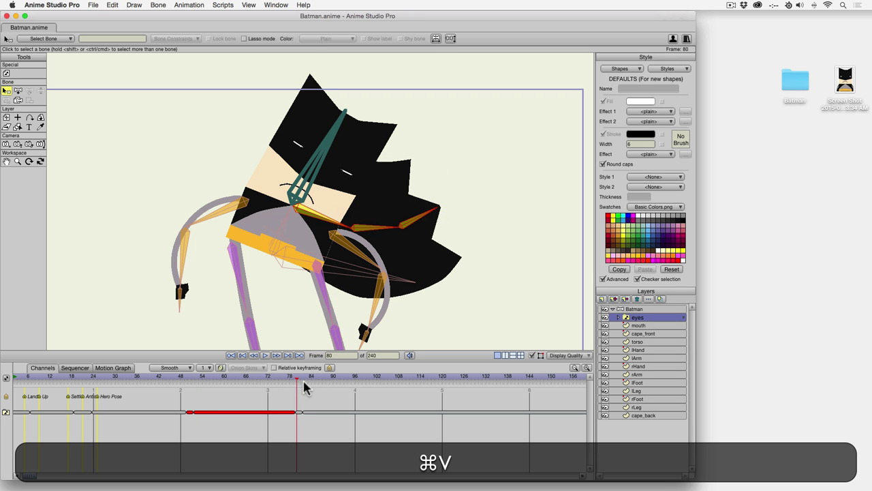
pyautogui.click(326, 379)
pyautogui.press('super+v')
pyautogui.click(431, 379)
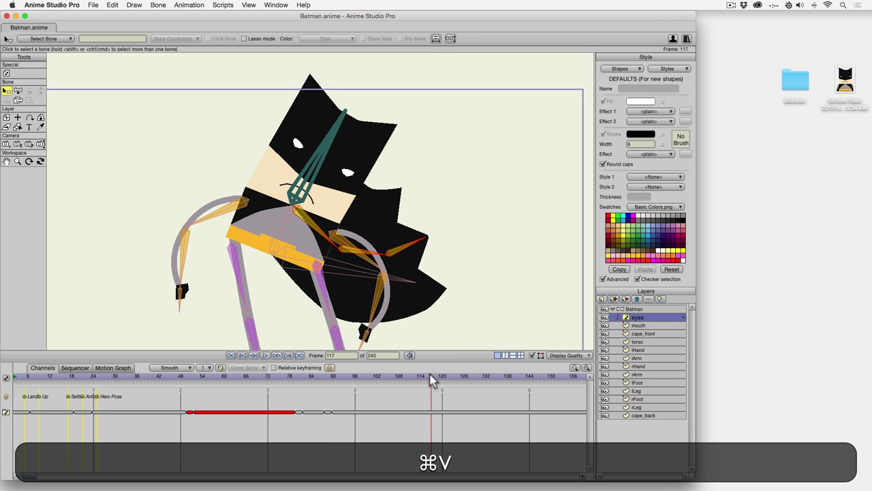
# - Paste the blink keys at frames 160, 197 and 208, then scroll the timeline back to frame 0
pyautogui.hscroll(5, 375, 440)
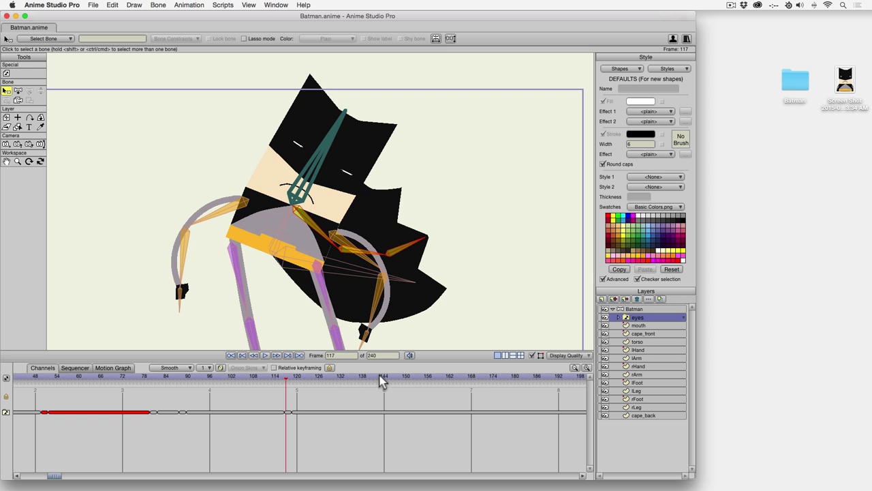
pyautogui.moveTo(409, 380); pyautogui.dragTo(441, 380)
pyautogui.press('super+v')
pyautogui.hscroll(1, 455, 409)
pyautogui.hscroll(5, 436, 409)
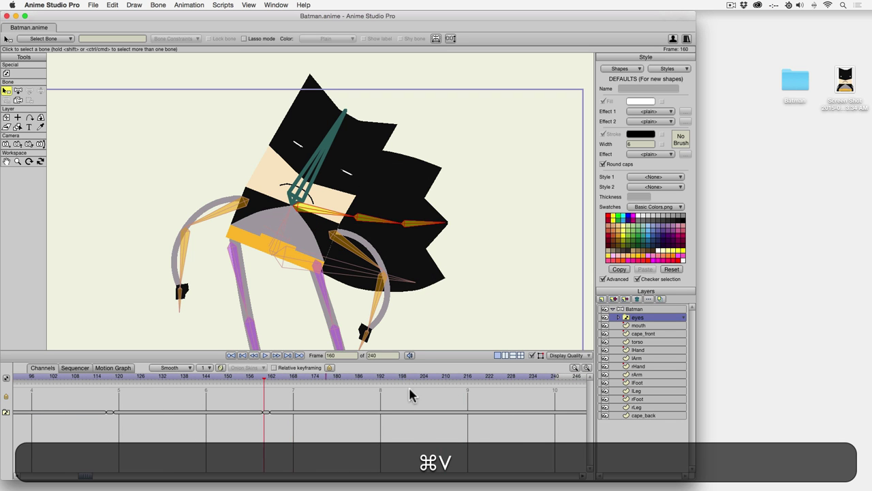
pyautogui.moveTo(361, 380); pyautogui.dragTo(401, 383)
pyautogui.press('super+v')
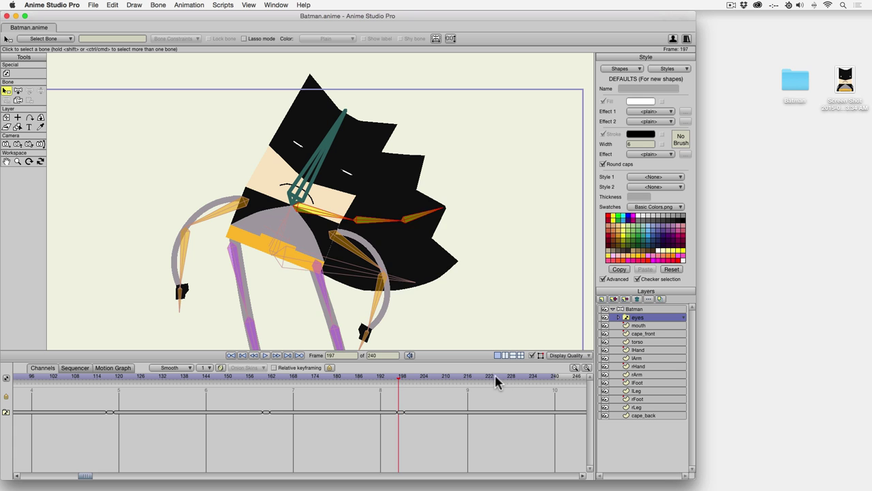
pyautogui.moveTo(496, 380); pyautogui.dragTo(449, 388)
pyautogui.press('super+v')
pyautogui.moveTo(411, 399); pyautogui.dragTo(495, 403)
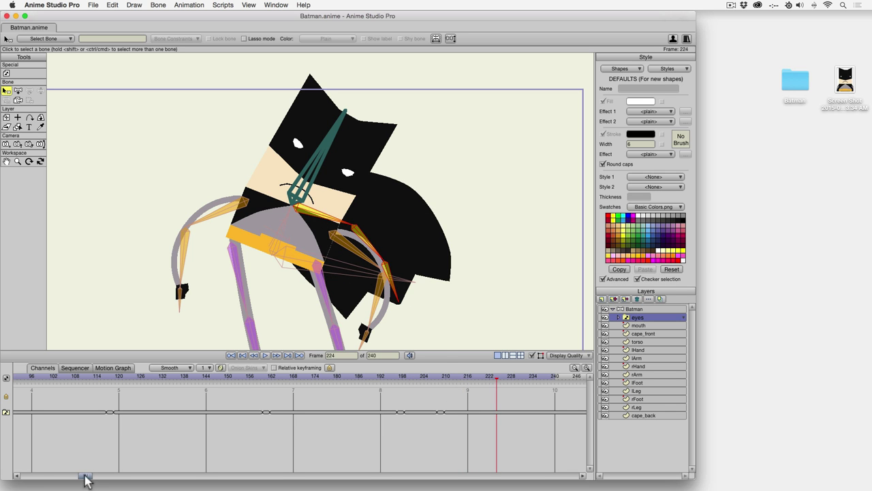
pyautogui.moveTo(85, 476); pyautogui.dragTo(16, 477)
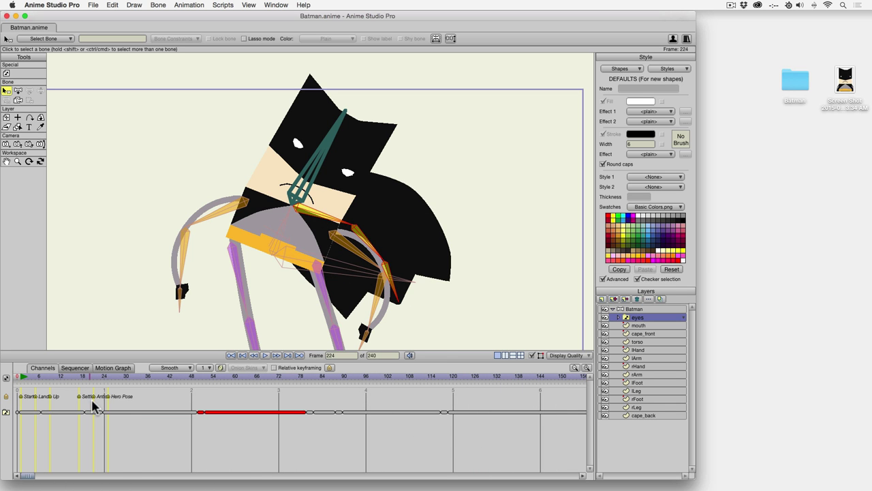
# - Zoom the timeline in and compare the frame 21 anticipation crouch with the frame 25 hero pose
pyautogui.click(586, 367)
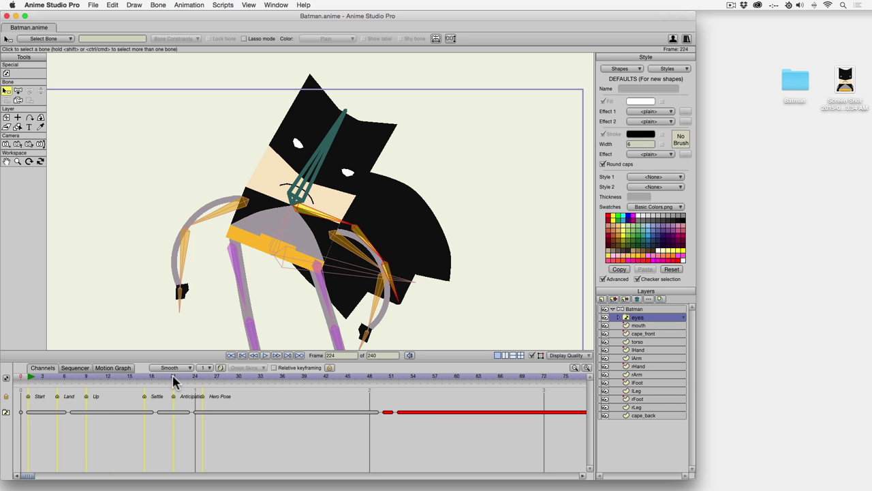
pyautogui.moveTo(174, 377); pyautogui.dragTo(212, 386)
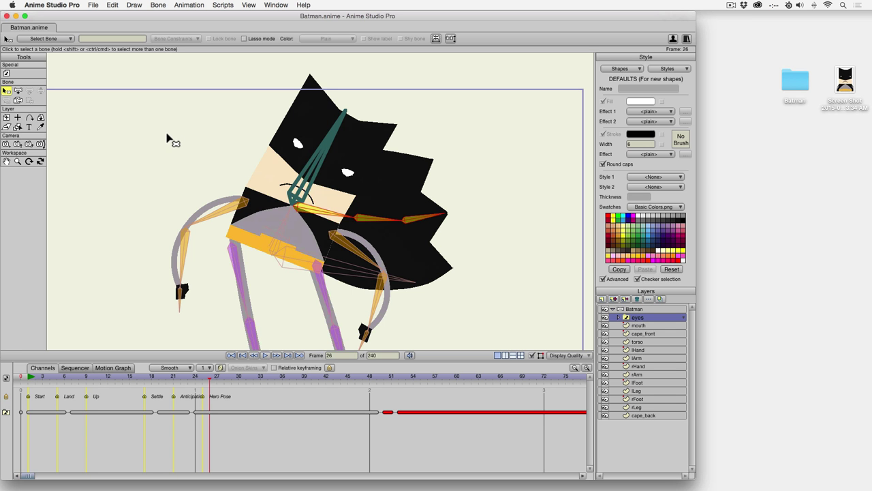
pyautogui.moveTo(181, 378); pyautogui.dragTo(202, 379)
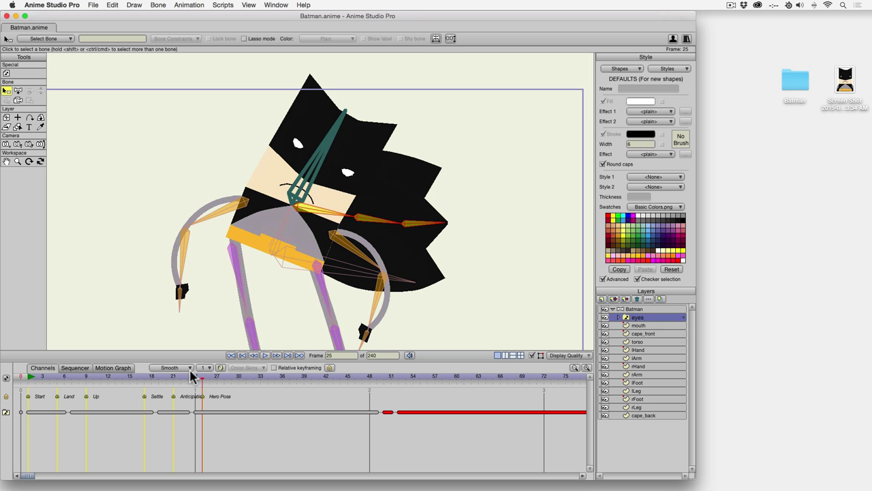
pyautogui.moveTo(202, 383); pyautogui.dragTo(175, 392)
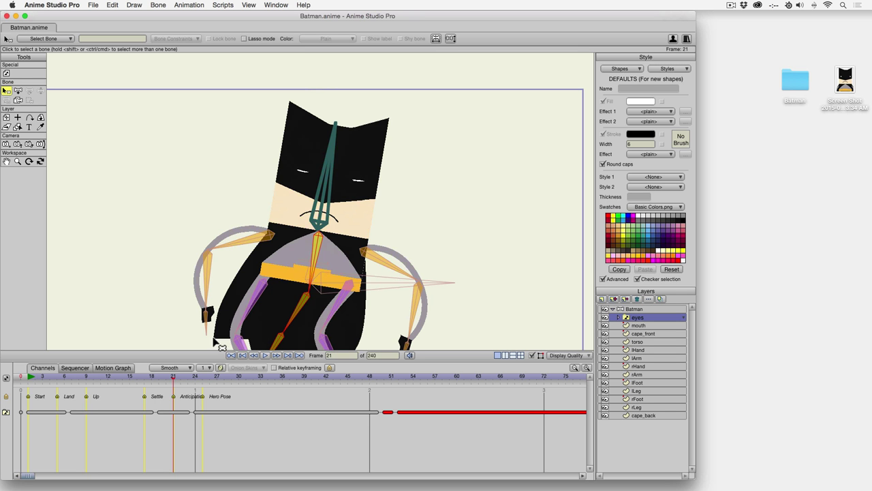
pyautogui.moveTo(174, 383)
pyautogui.mouseDown()
pyautogui.moveTo(205, 382)
pyautogui.moveTo(175, 384)
pyautogui.mouseUp()
pyautogui.press('Right')
pyautogui.press('Right')
pyautogui.press('Right')
pyautogui.press('Right')
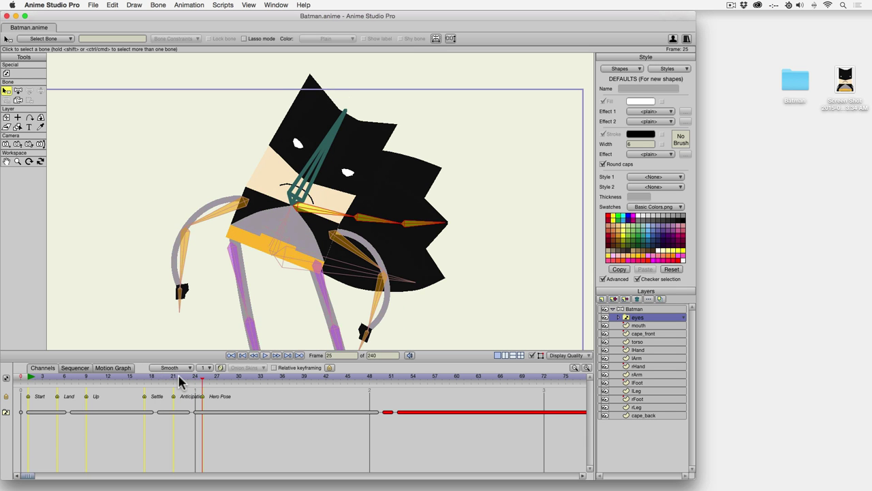
pyautogui.click(175, 376)
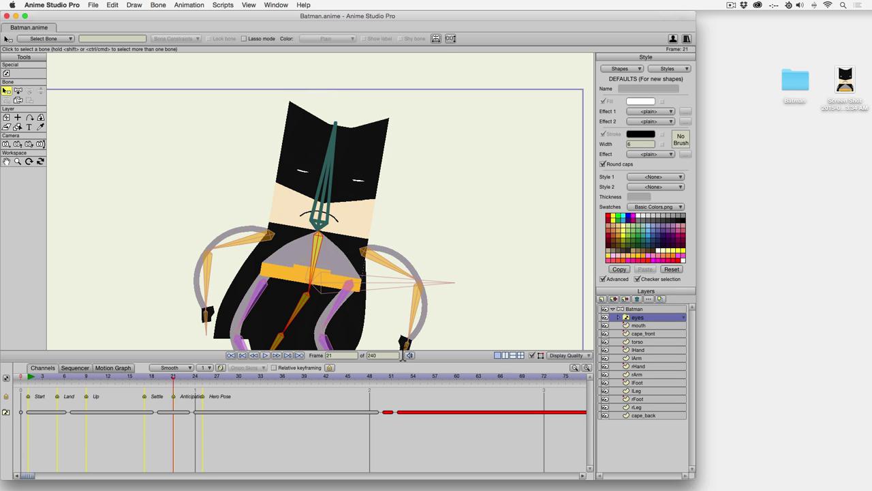
# - Select the eyes layer and key its position at frame 21 with Transform Layer
pyautogui.click(644, 310)
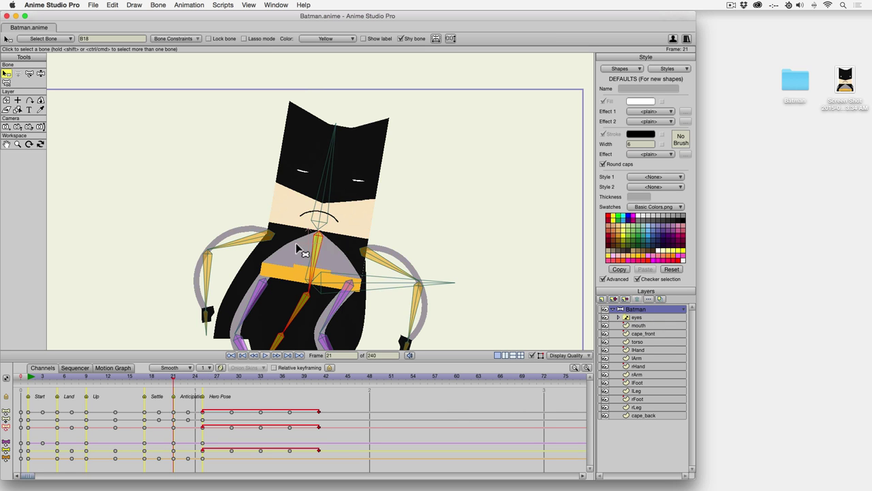
pyautogui.scroll(1, 345, 256)
pyautogui.scroll(2, 344, 256)
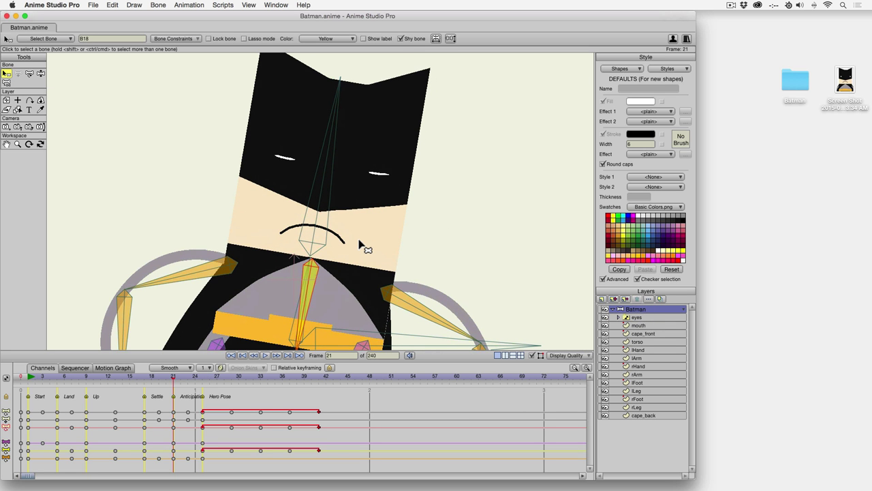
pyautogui.click(638, 317)
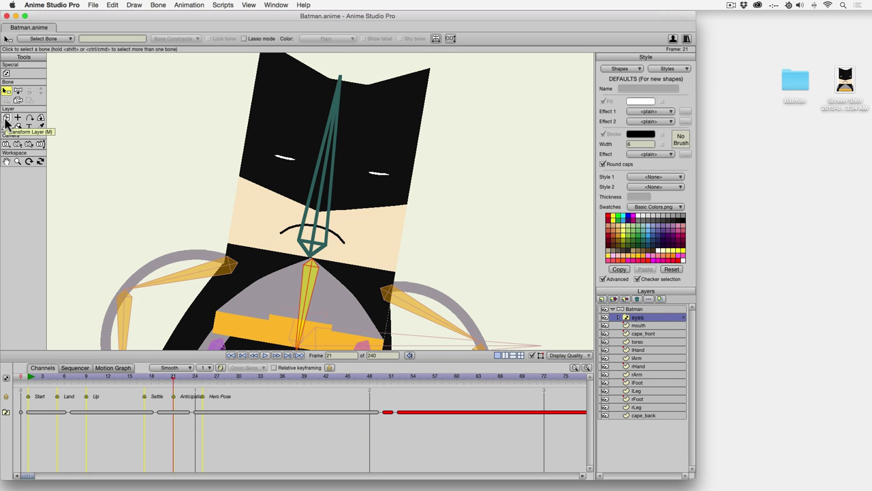
pyautogui.click(6, 119)
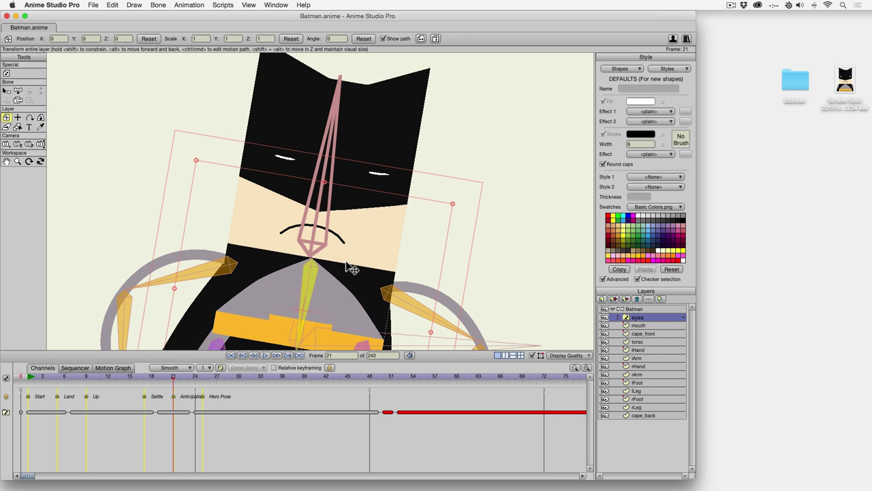
pyautogui.moveTo(347, 267); pyautogui.dragTo(349, 275)
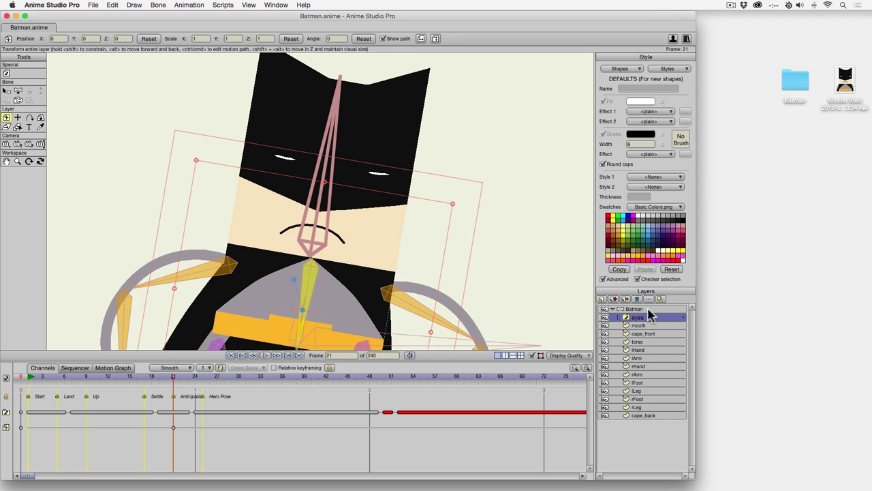
pyautogui.click(604, 318)
# - Nudge the eyes into place at frame 25, check them against frame 21, and hide bones
pyautogui.press('Right')
pyautogui.press('Right')
pyautogui.press('Right')
pyautogui.press('Right')
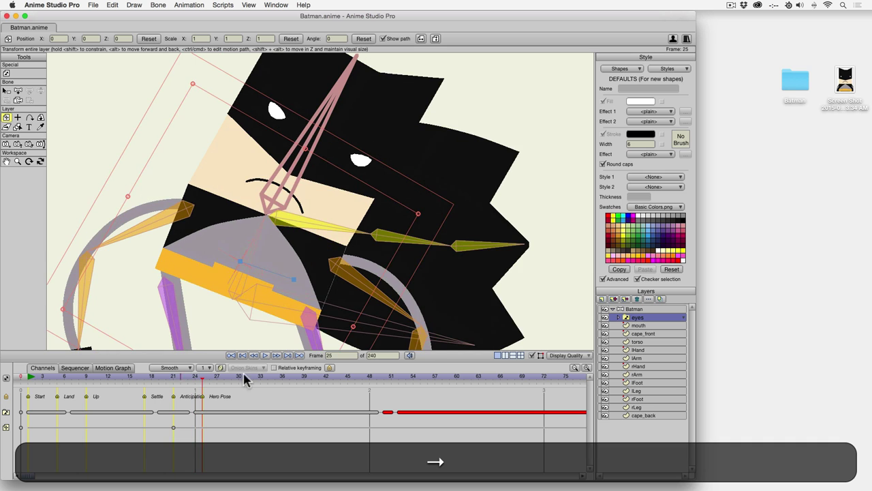
pyautogui.moveTo(306, 231); pyautogui.dragTo(282, 270)
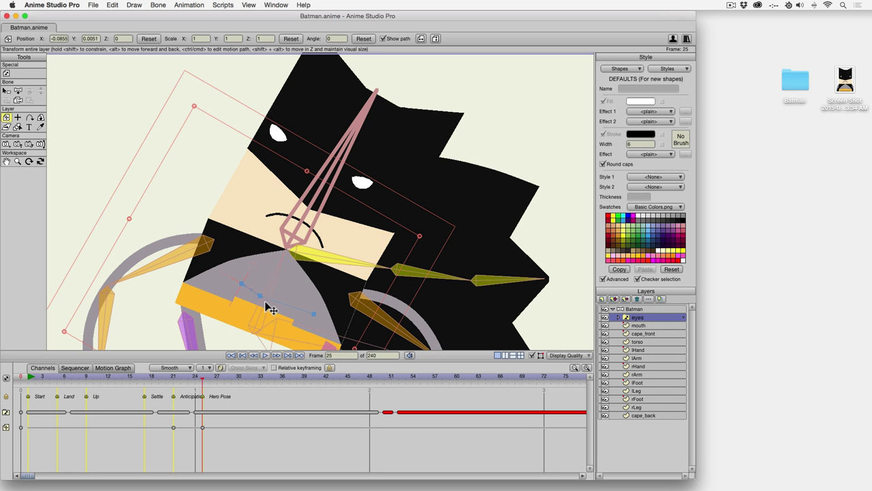
pyautogui.click(173, 377)
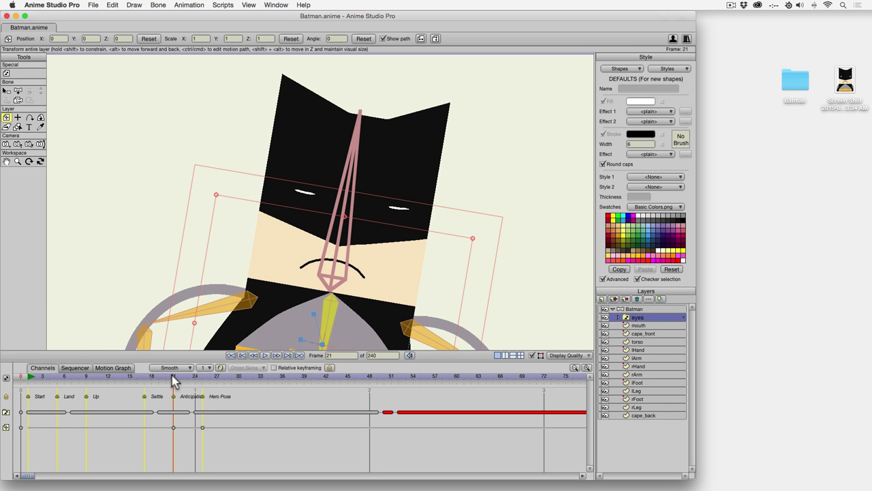
pyautogui.moveTo(175, 381); pyautogui.dragTo(203, 385)
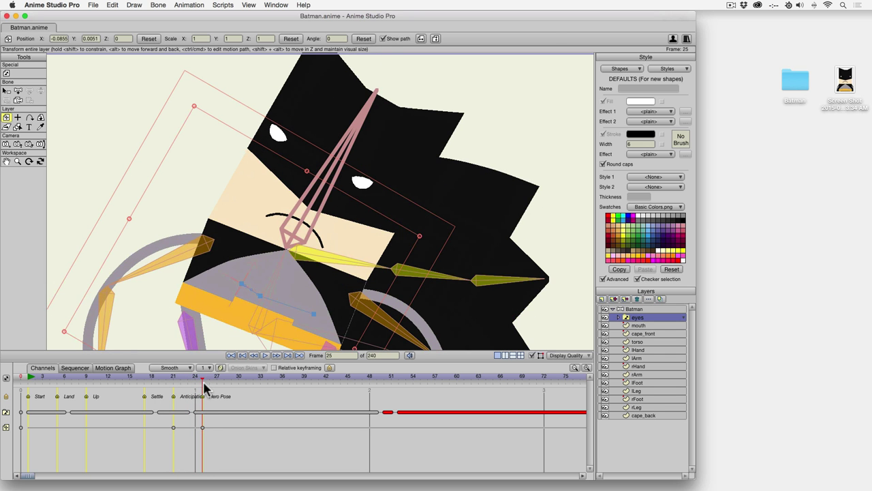
pyautogui.click(533, 355)
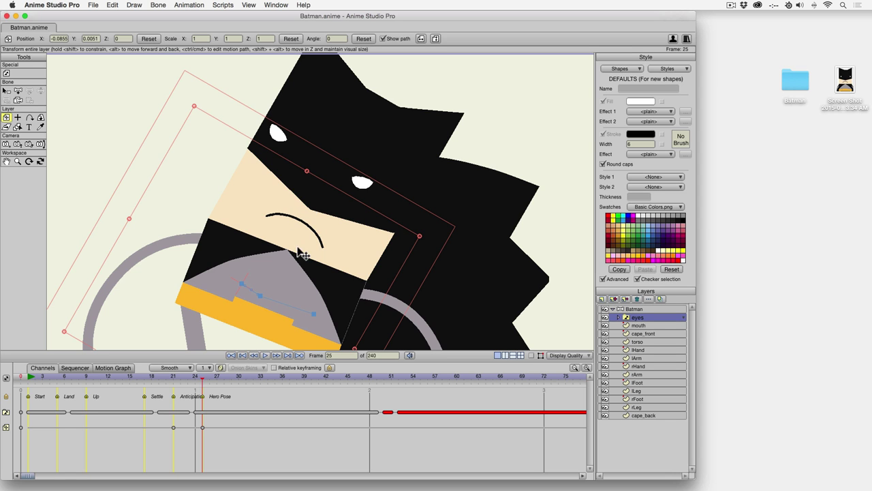
pyautogui.click(174, 379)
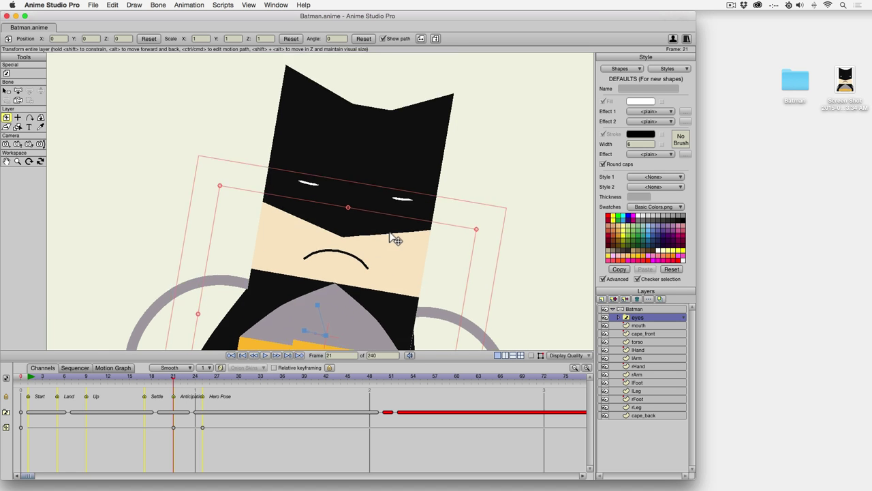
pyautogui.press('alt')
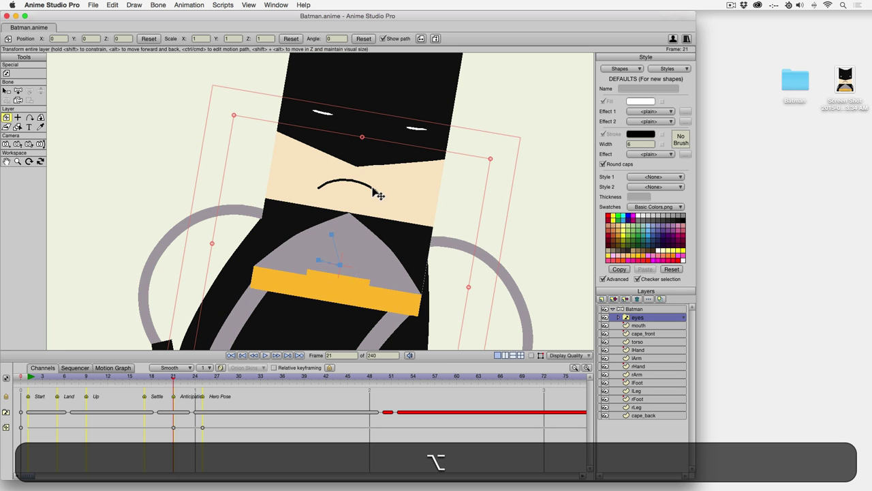
# - Key the mouth layer at frame 21 and shift it slightly up-left at frame 25
pyautogui.keyDown('alt'); pyautogui.click(378, 195); pyautogui.keyUp('alt')
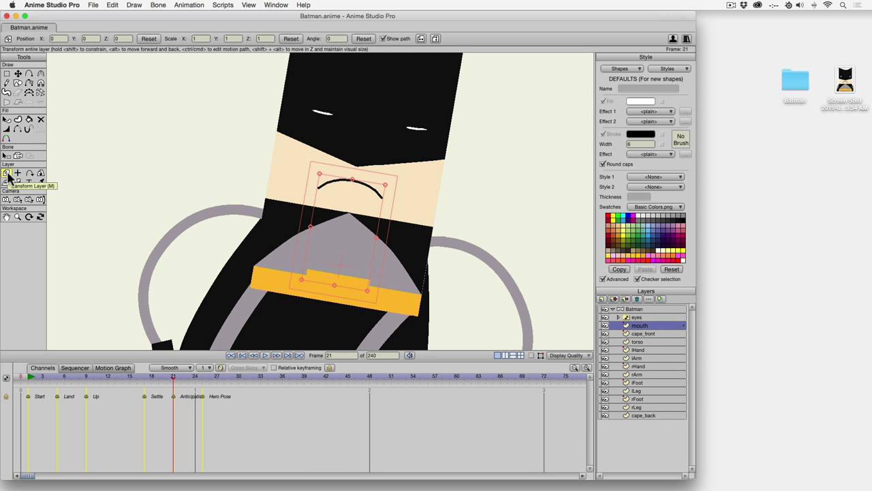
pyautogui.click(355, 216)
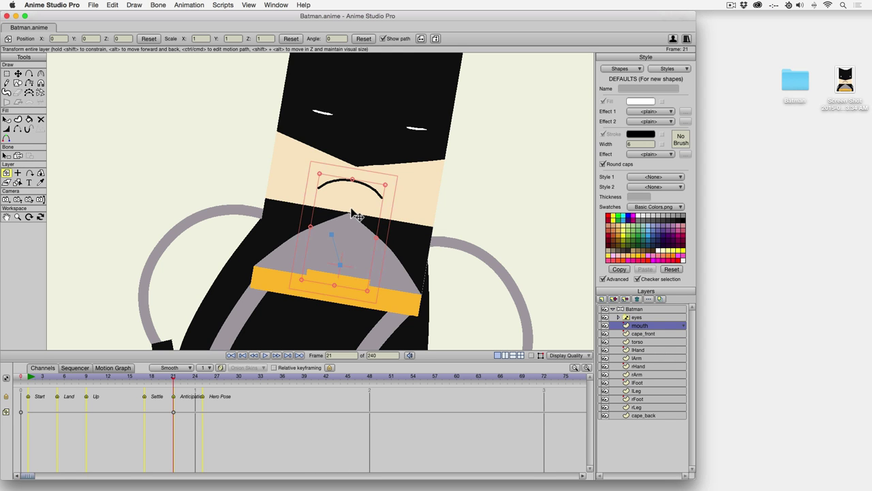
pyautogui.press('Right')
pyautogui.press('Right')
pyautogui.press('Right')
pyautogui.press('Right')
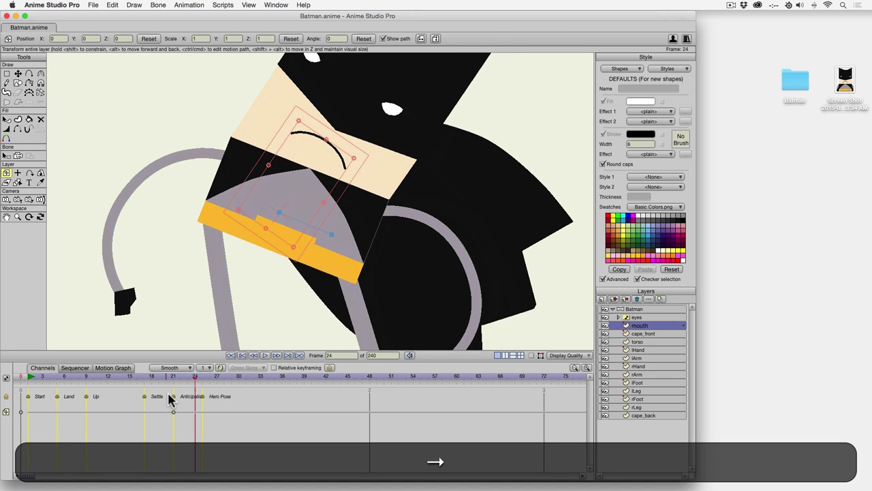
pyautogui.moveTo(313, 176); pyautogui.dragTo(303, 171)
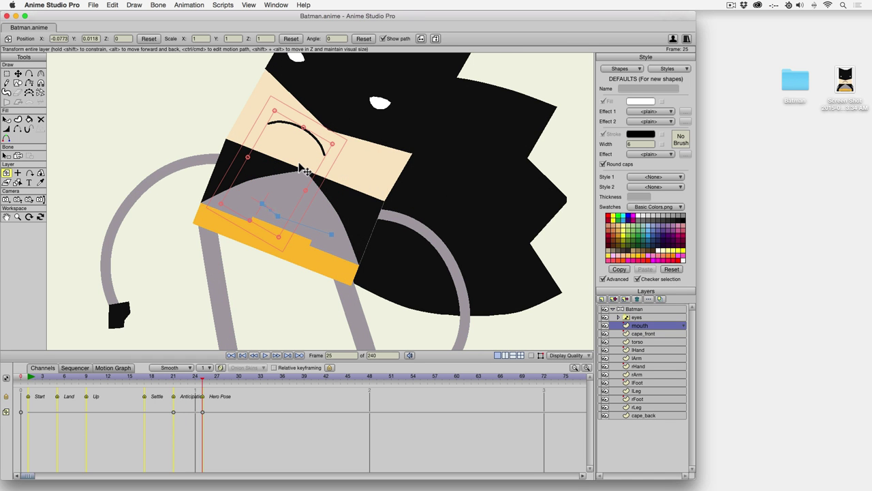
pyautogui.click(173, 376)
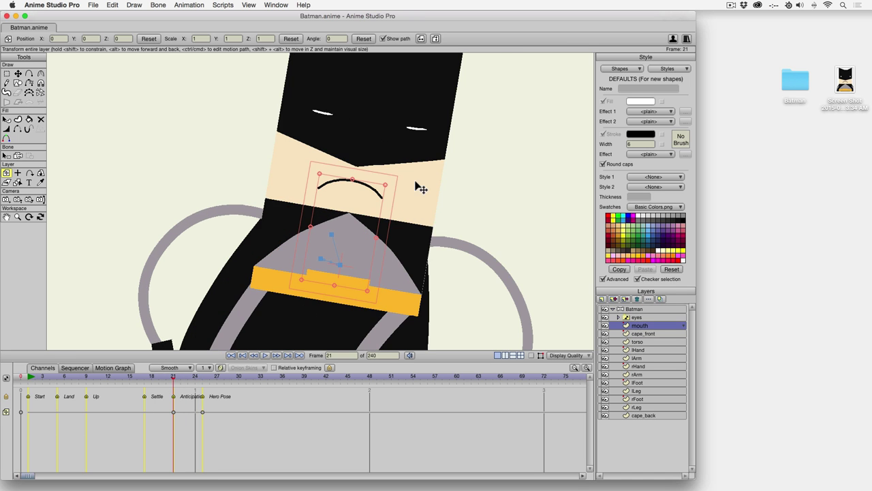
# - Try moving the torso at frame 21, undo it, and show the bone skeleton again
pyautogui.click(643, 341)
pyautogui.moveTo(403, 213); pyautogui.dragTo(400, 228)
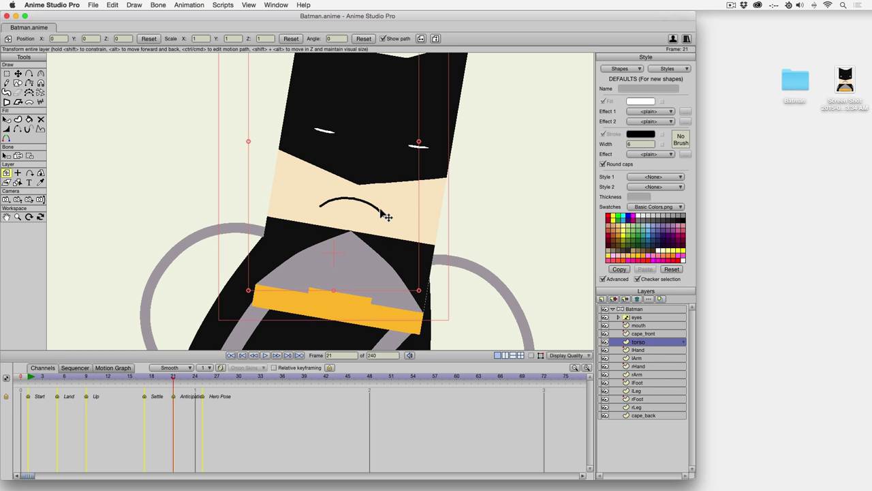
pyautogui.moveTo(368, 212); pyautogui.dragTo(392, 192)
pyautogui.press('super+z')
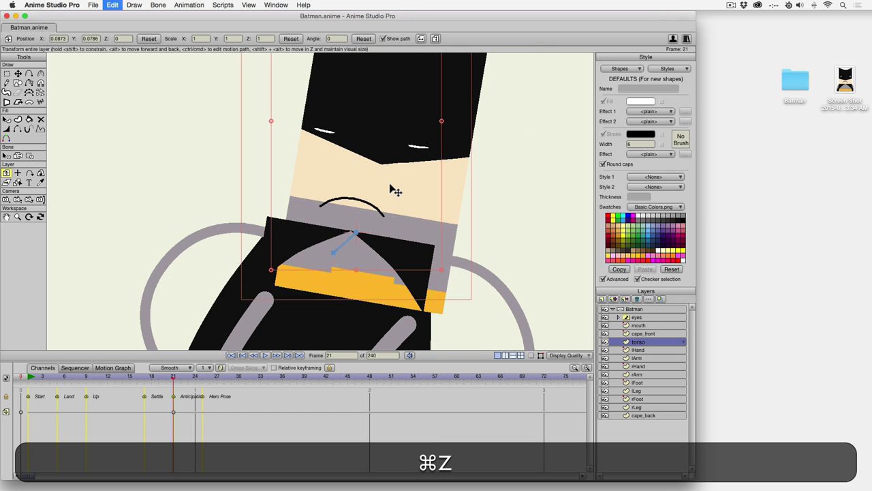
pyautogui.click(17, 73)
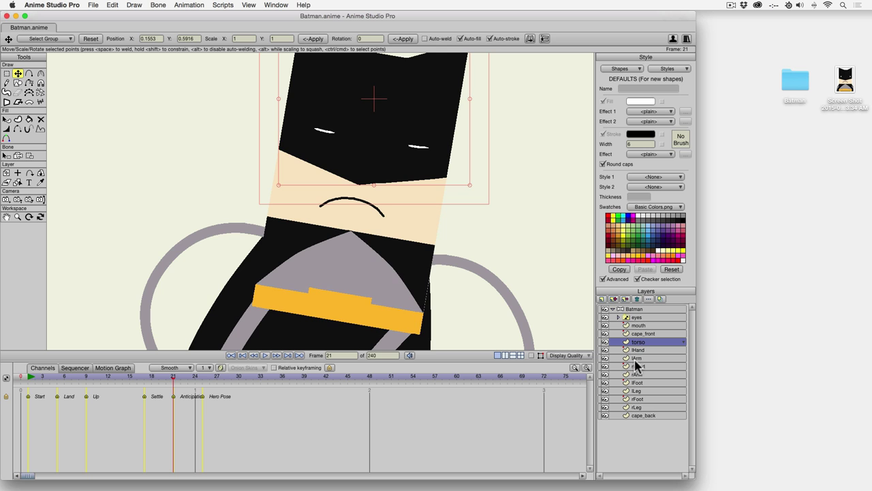
pyautogui.click(533, 355)
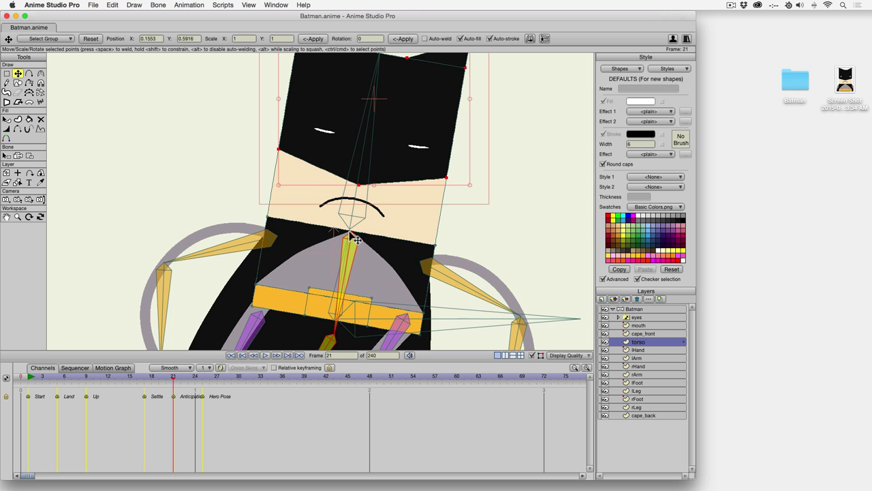
# - At frame 25, pull the torso's face corner point up and left, then compare with frame 21
pyautogui.scroll(2, 381, 208)
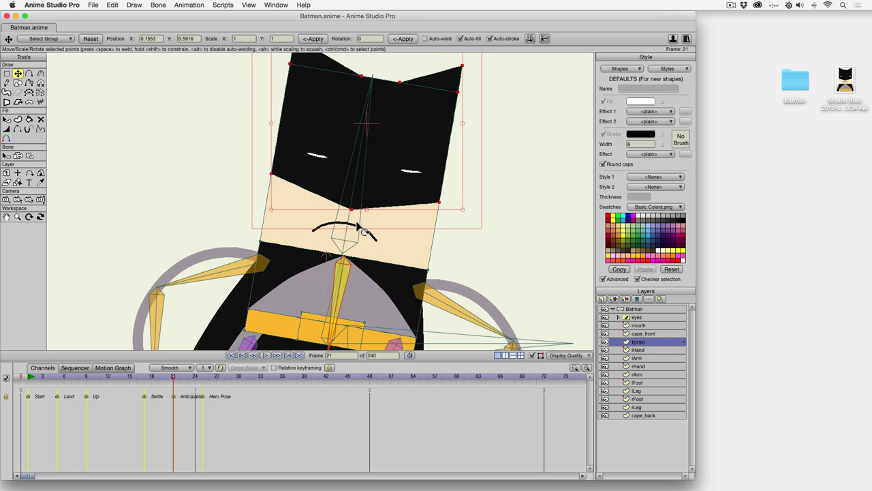
pyautogui.scroll(3, 363, 227)
pyautogui.scroll(-1, 382, 225)
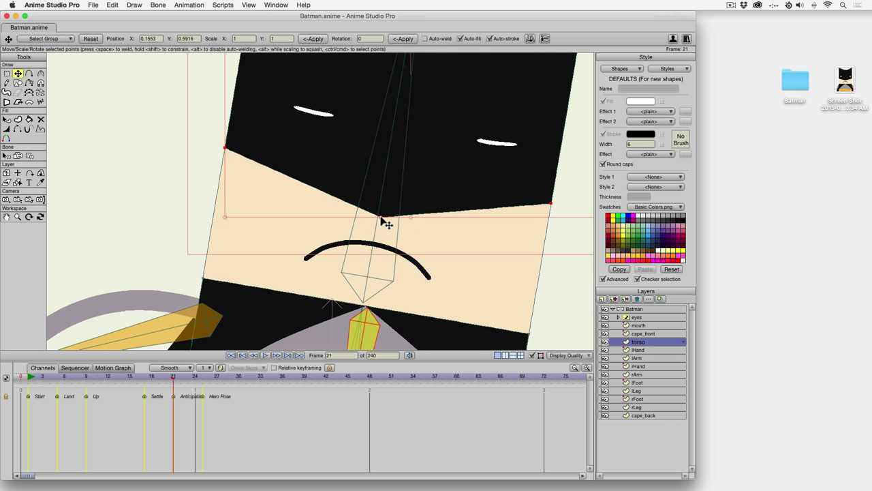
pyautogui.click(381, 218)
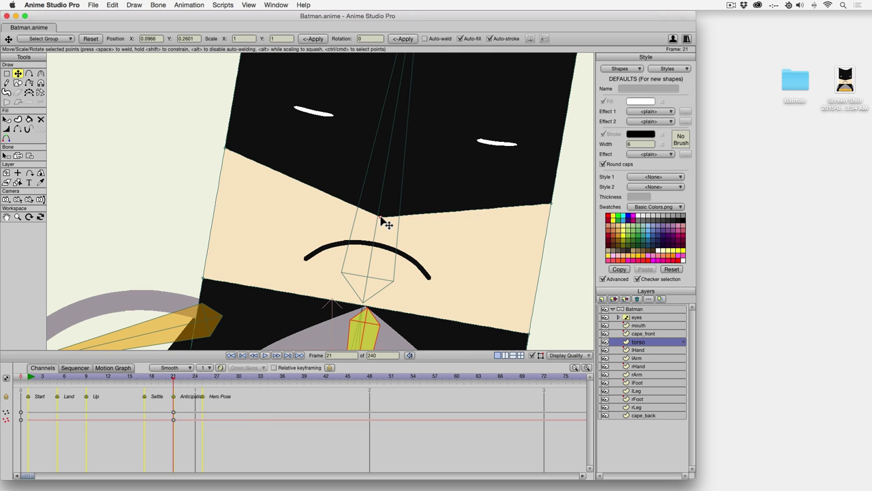
pyautogui.click(201, 376)
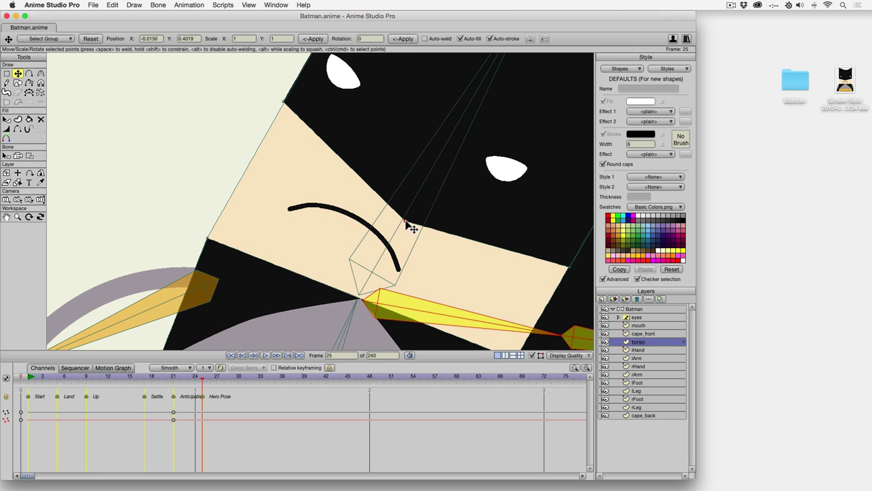
pyautogui.moveTo(406, 225); pyautogui.dragTo(358, 189)
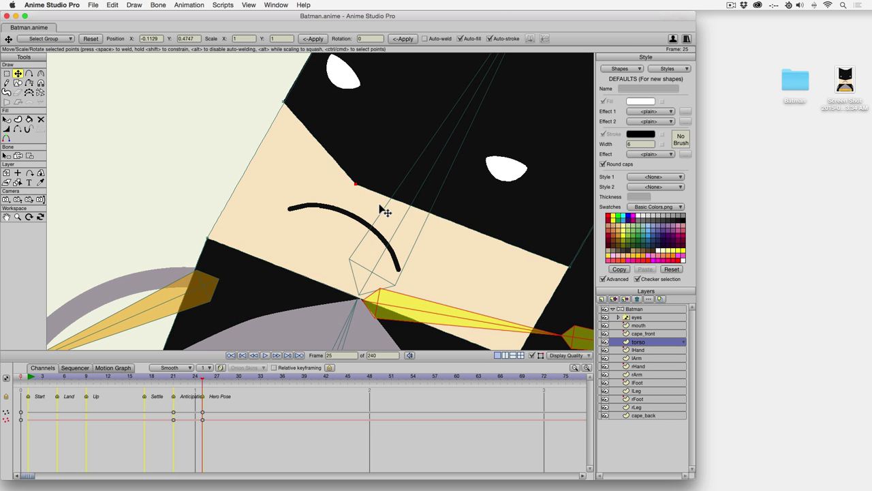
pyautogui.scroll(5, 437, 246)
pyautogui.hscroll(4, 436, 245)
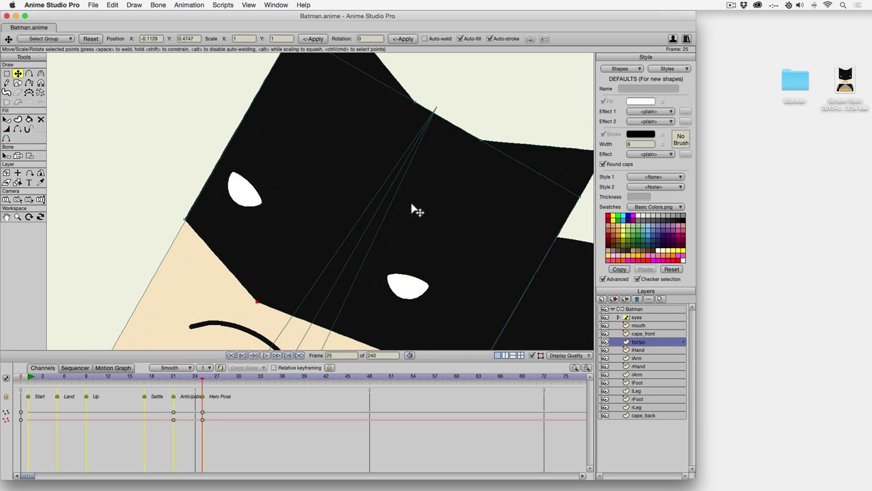
pyautogui.click(172, 376)
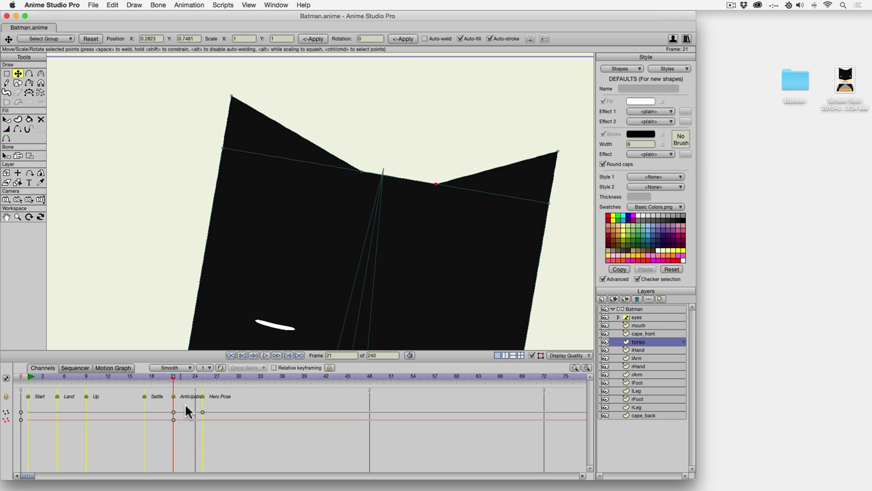
# - At frame 25, move the mask's ear vertex and the torso's top corner vertex up and left
pyautogui.click(203, 376)
pyautogui.scroll(4, 402, 196)
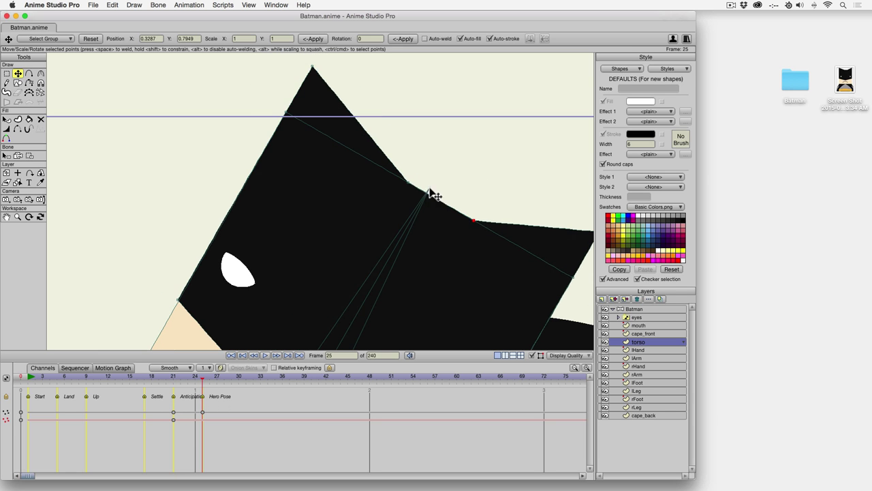
pyautogui.moveTo(408, 183); pyautogui.dragTo(372, 161)
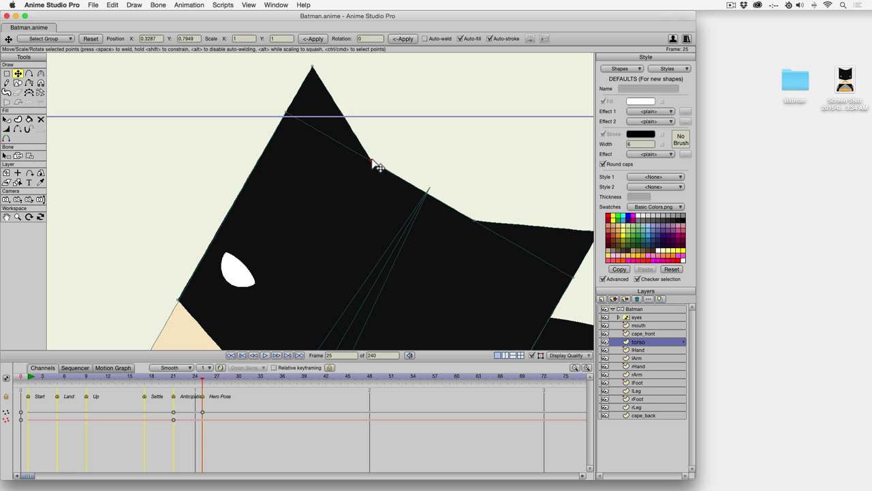
pyautogui.moveTo(477, 222); pyautogui.dragTo(448, 205)
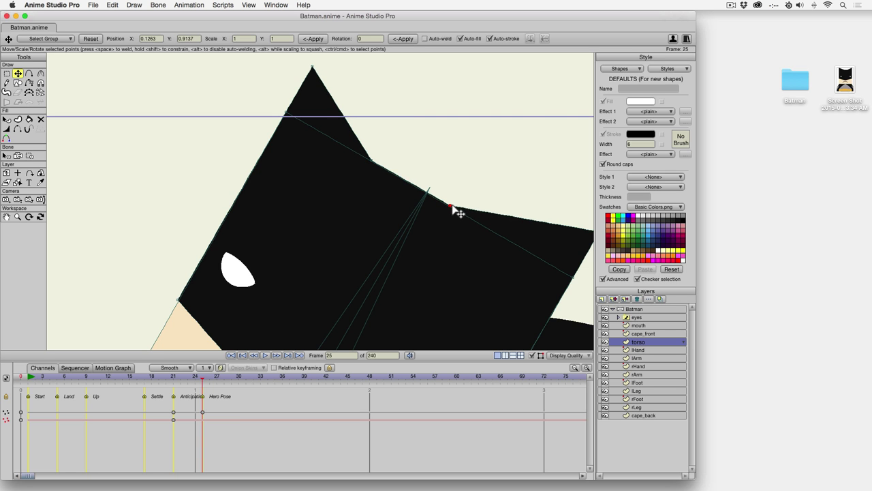
pyautogui.scroll(-3, 446, 257)
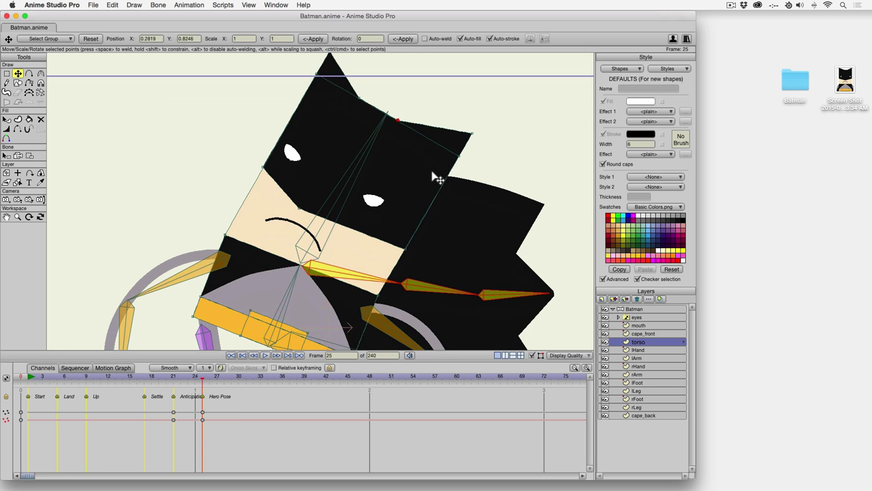
pyautogui.moveTo(337, 282); pyautogui.dragTo(373, 268)
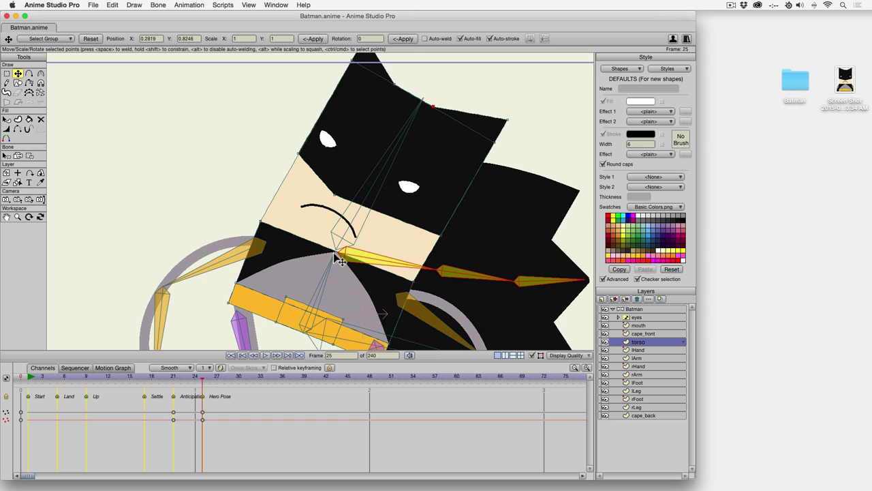
pyautogui.scroll(4, 366, 241)
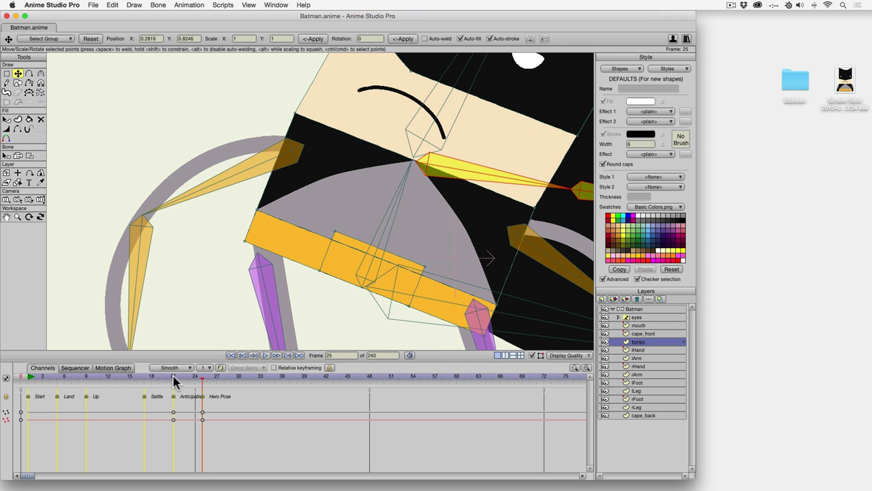
# - Select the belt points and shift them slightly left at frame 25, comparing against frame 21
pyautogui.click(174, 379)
pyautogui.moveTo(418, 337); pyautogui.dragTo(424, 273)
pyautogui.click(413, 299)
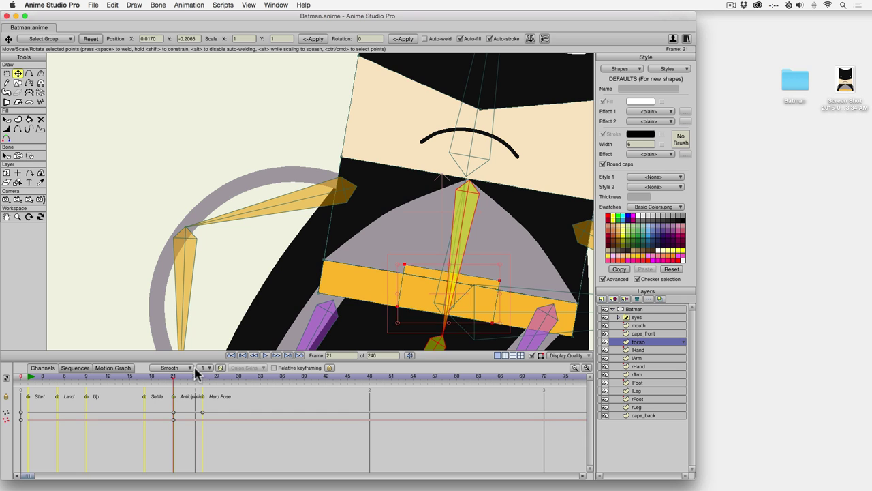
pyautogui.click(202, 377)
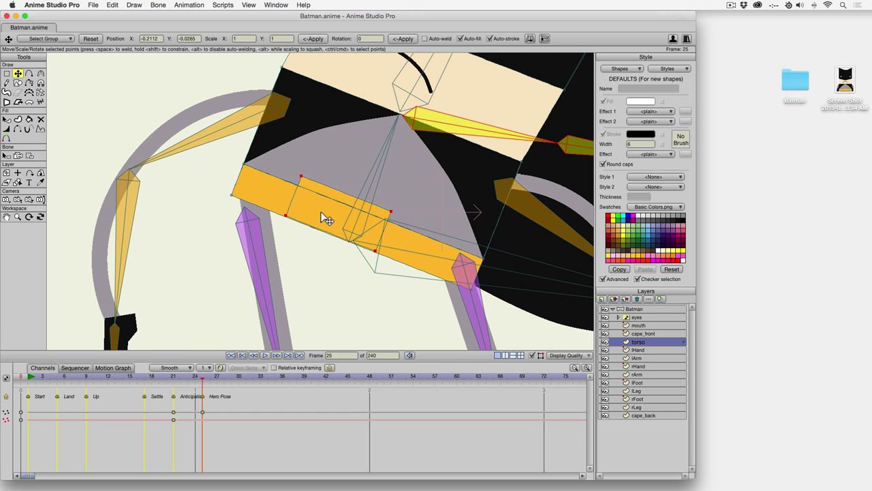
pyautogui.moveTo(325, 218); pyautogui.dragTo(315, 212)
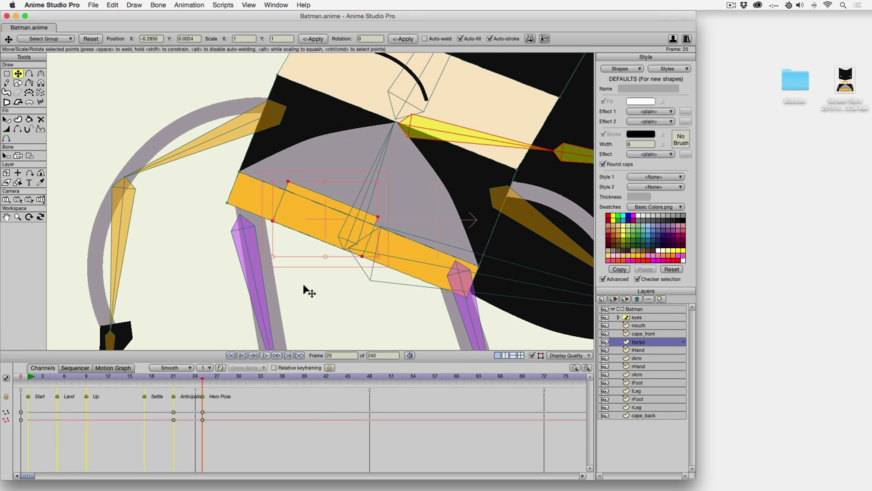
pyautogui.click(173, 376)
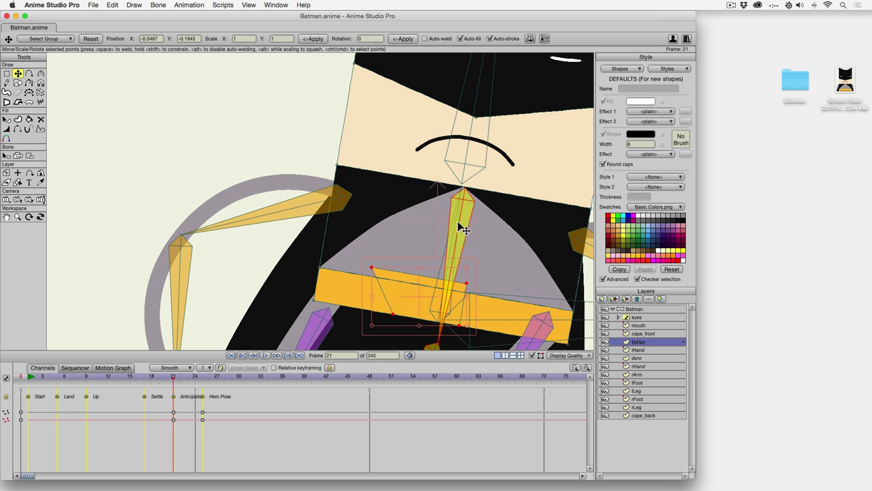
# - Select the cape_front layer and record its keyframe at frame 21
pyautogui.click(649, 334)
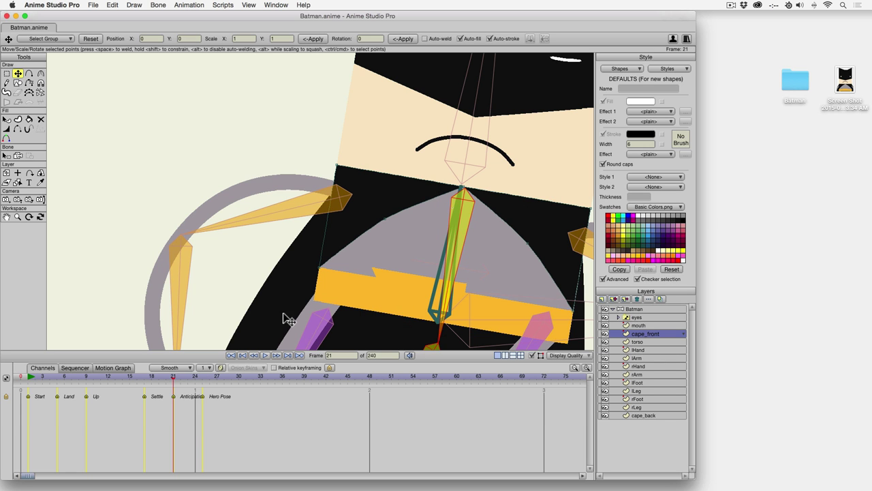
pyautogui.press('super')
pyautogui.press('super+f')
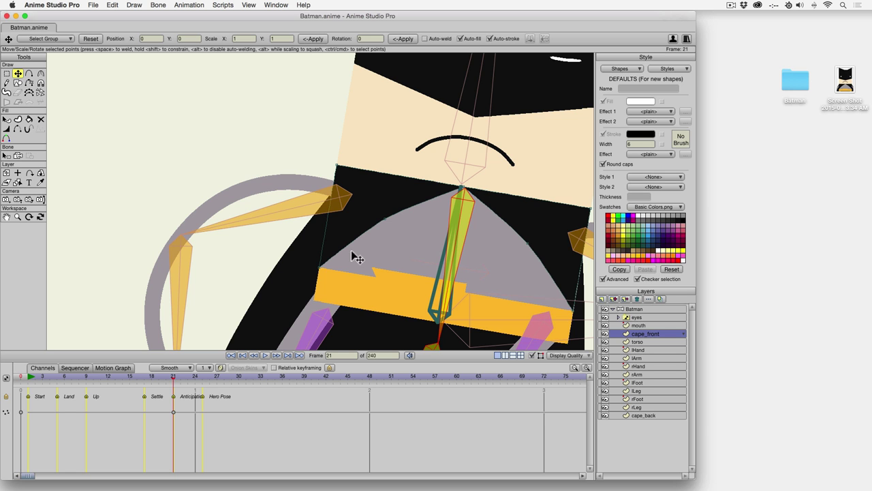
# - At frame 25, raise the cape's top points and upper grey arc, then scrub to preview
pyautogui.click(203, 376)
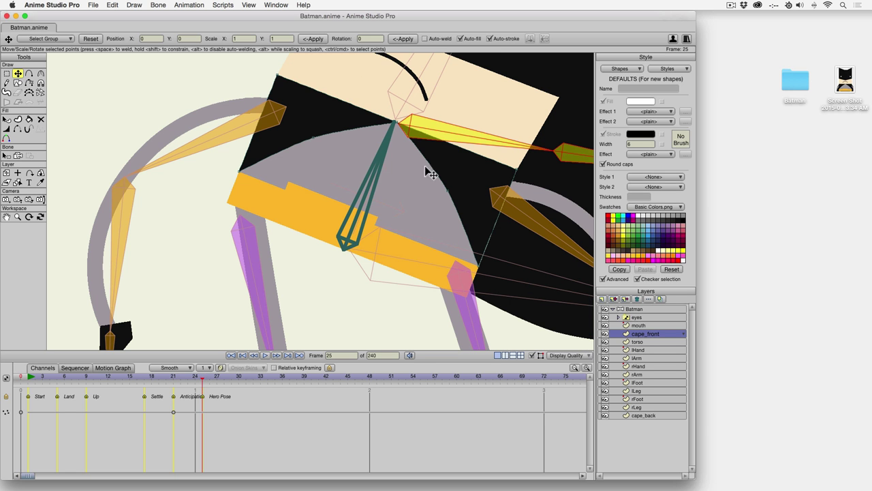
pyautogui.moveTo(403, 129); pyautogui.dragTo(369, 116)
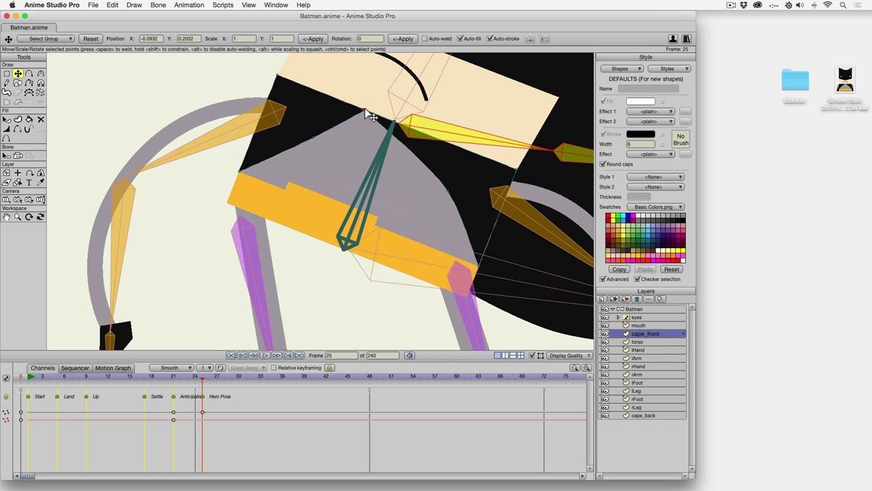
pyautogui.moveTo(314, 138); pyautogui.dragTo(305, 129)
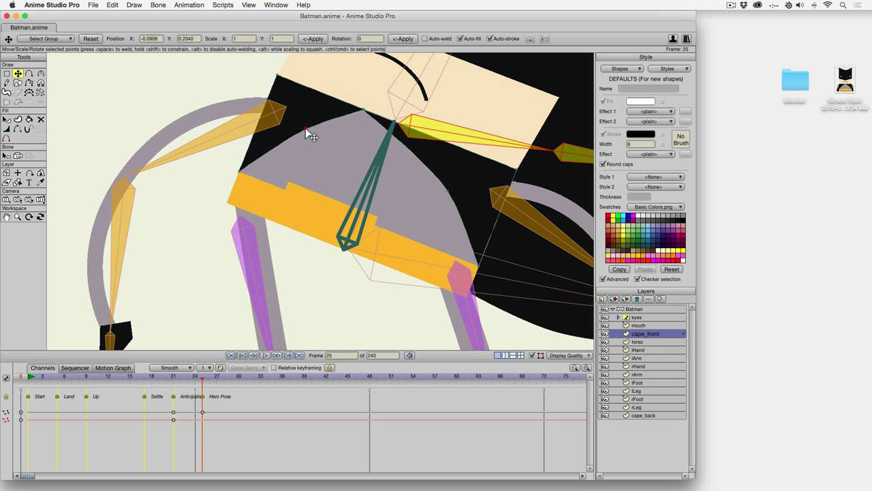
pyautogui.click(427, 176)
pyautogui.moveTo(170, 379); pyautogui.dragTo(202, 379)
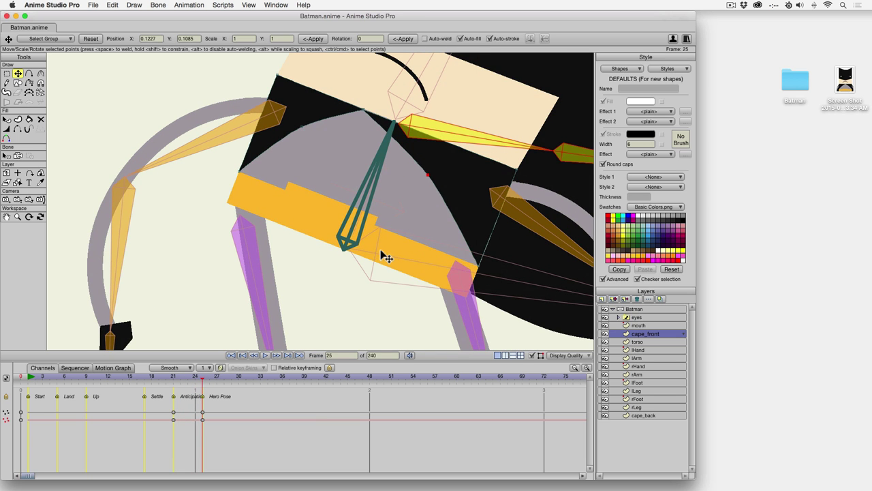
# - Select the Batman bone layer, scrub through the keyed poses, and stop at frame 0
pyautogui.click(632, 310)
pyautogui.press('super+r')
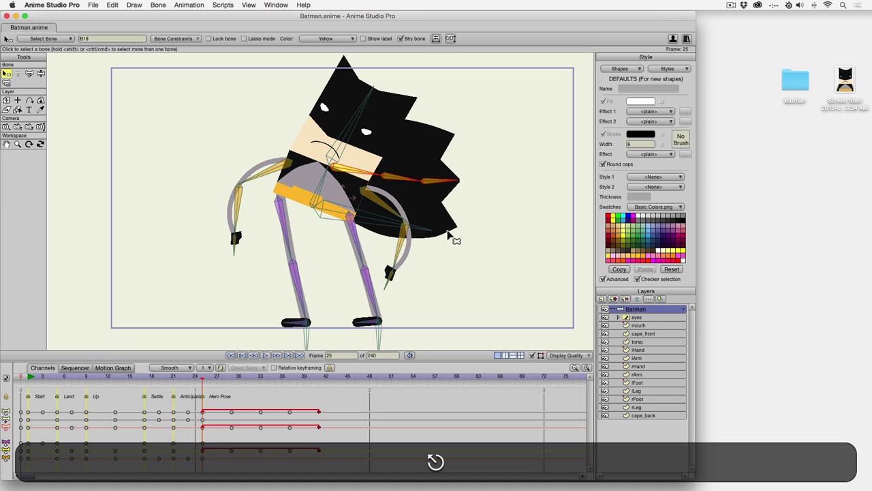
pyautogui.moveTo(203, 378); pyautogui.dragTo(424, 399)
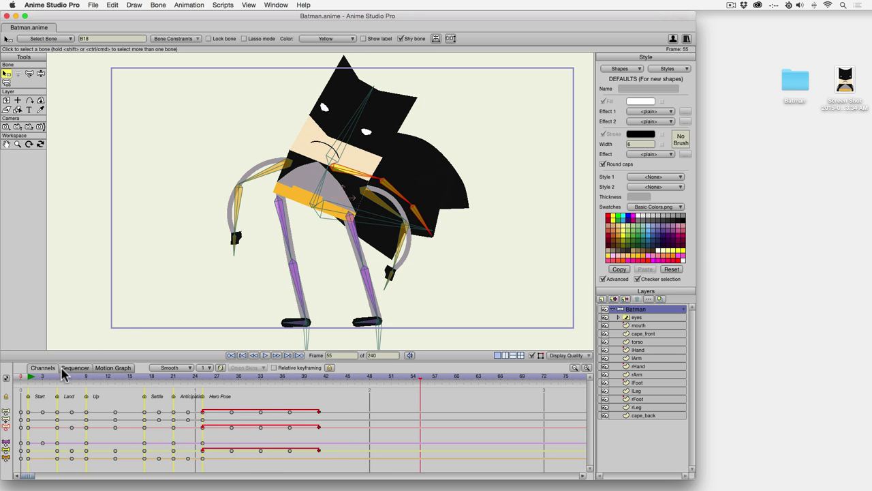
pyautogui.click(24, 380)
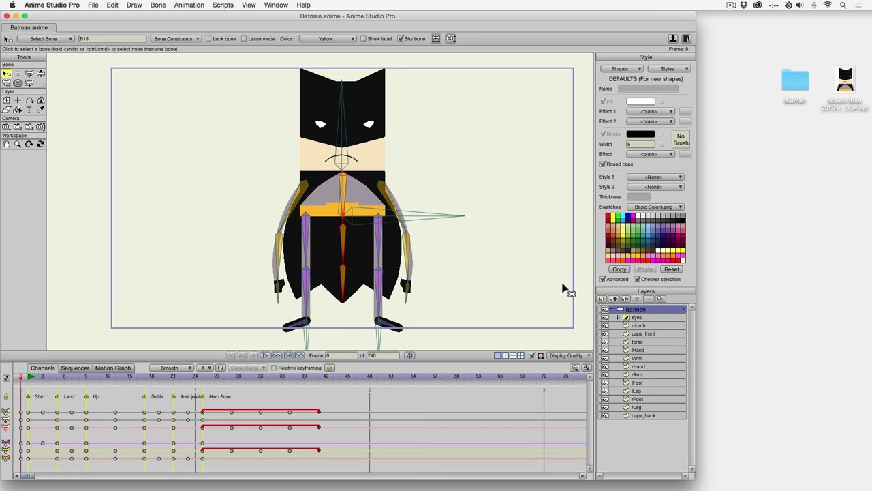
# - Scale the whole Batman layer down to 0.8496 and nudge it slightly left and down
pyautogui.click(6, 100)
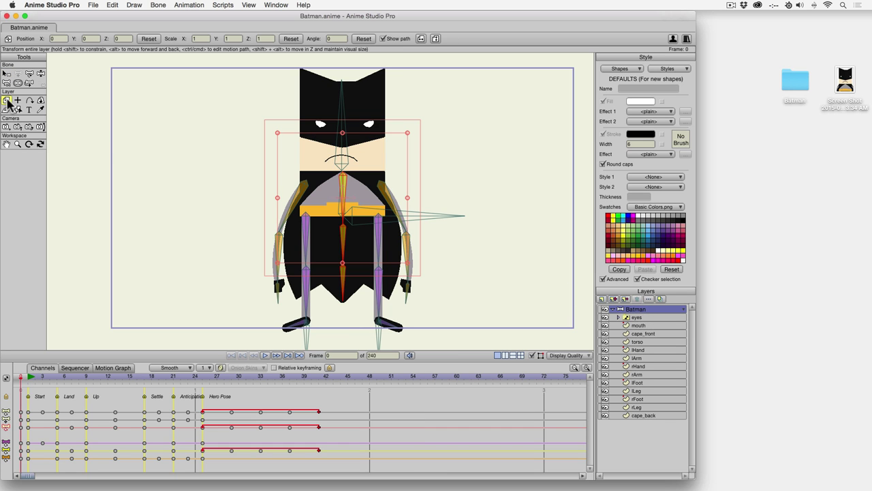
pyautogui.moveTo(409, 138); pyautogui.dragTo(401, 148)
pyautogui.moveTo(350, 208); pyautogui.dragTo(349, 201)
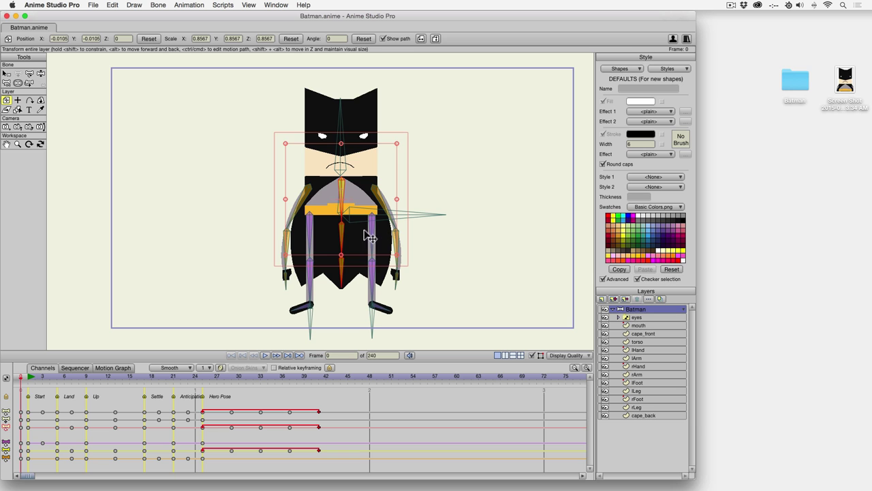
pyautogui.moveTo(368, 235); pyautogui.dragTo(373, 237)
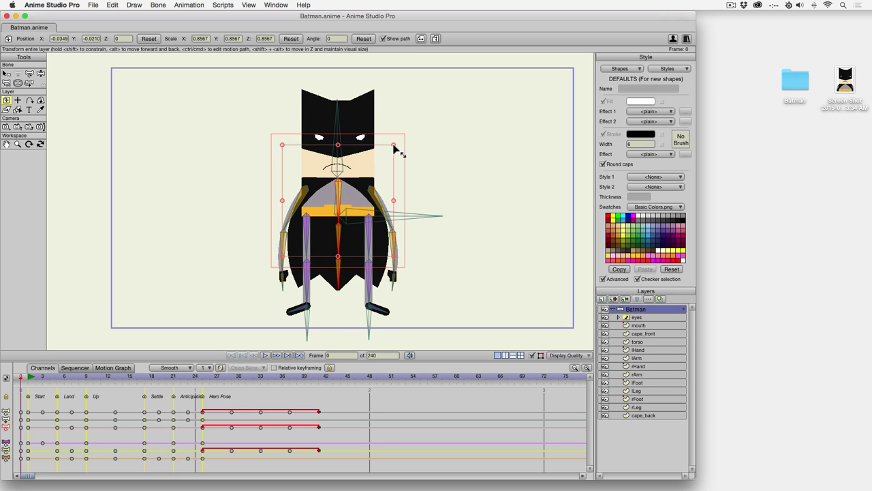
pyautogui.moveTo(394, 148); pyautogui.dragTo(389, 146)
# - Compare frames 0 and 1 to check the Start pose after rescaling
pyautogui.click(27, 376)
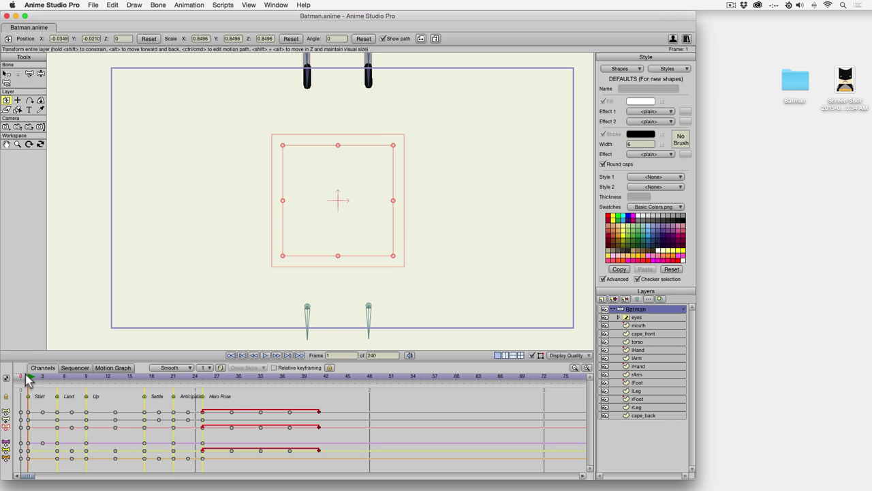
pyautogui.click(25, 379)
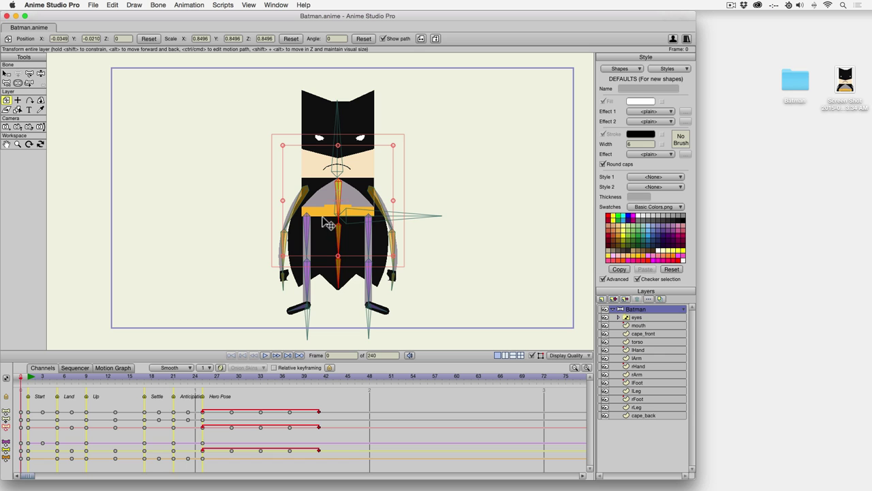
pyautogui.click(29, 378)
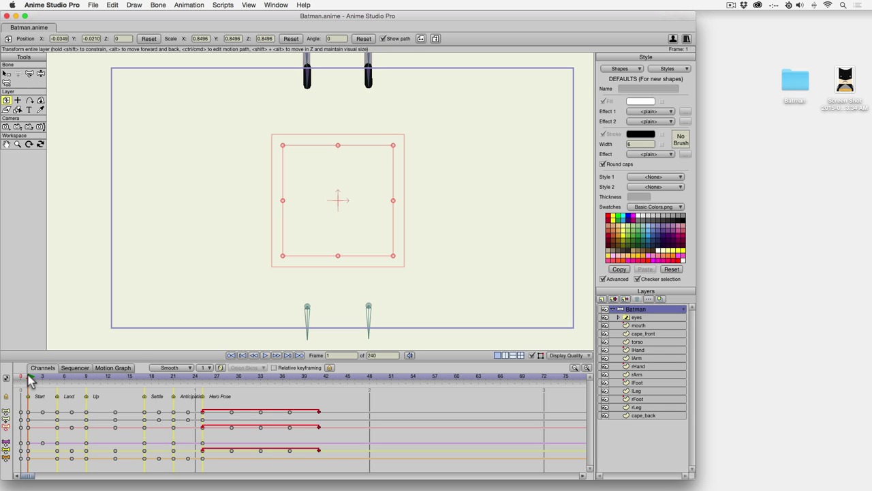
pyautogui.scroll(2, 325, 195)
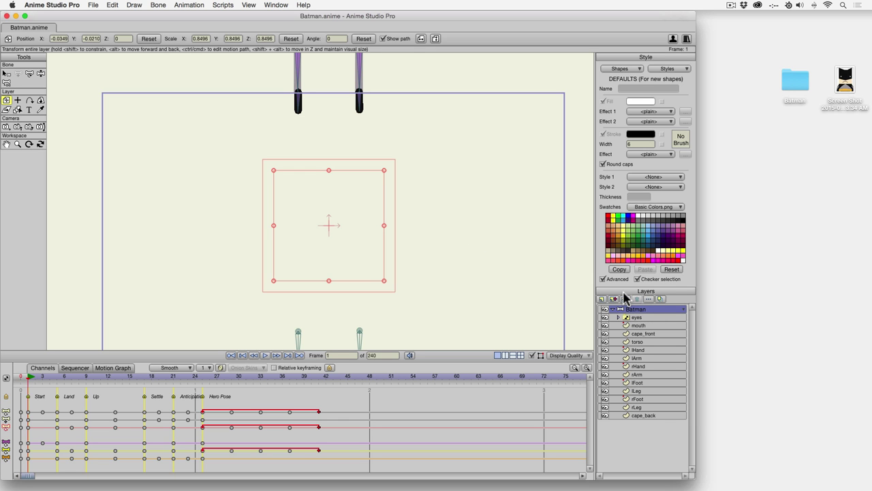
pyautogui.press('z')
pyautogui.scroll(5, 397, 130)
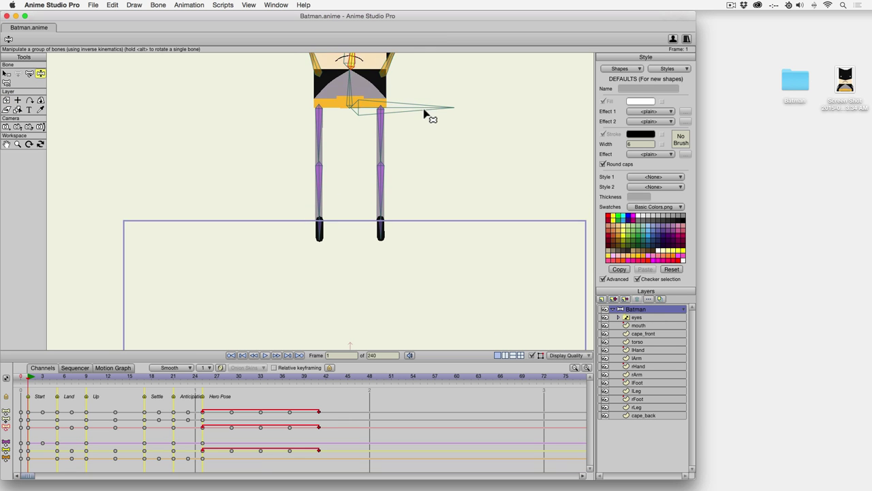
# - Adjust the skeleton's pose at frame 1, recentre the camera frame, and play the animation
pyautogui.moveTo(429, 116); pyautogui.dragTo(409, 121)
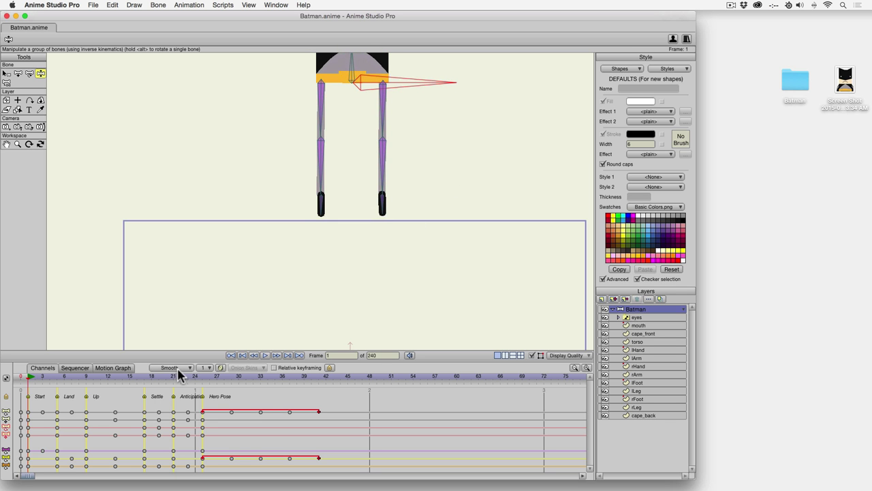
pyautogui.moveTo(434, 286); pyautogui.dragTo(430, 154)
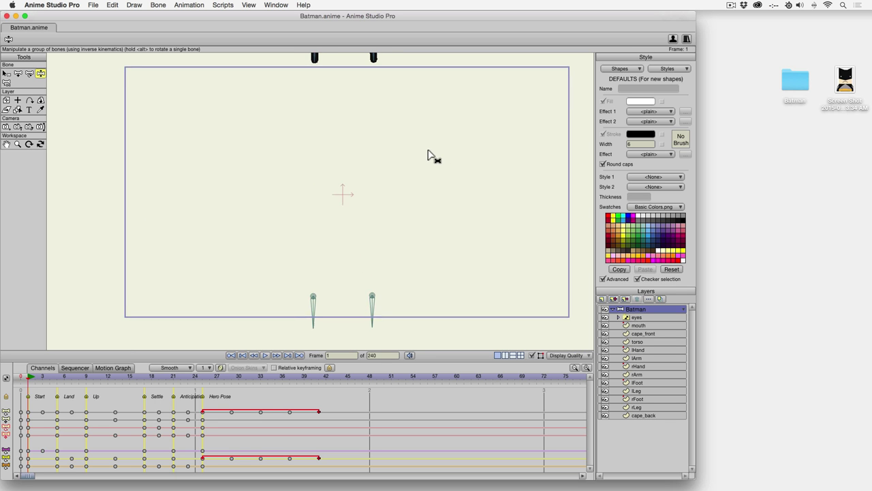
pyautogui.click(265, 355)
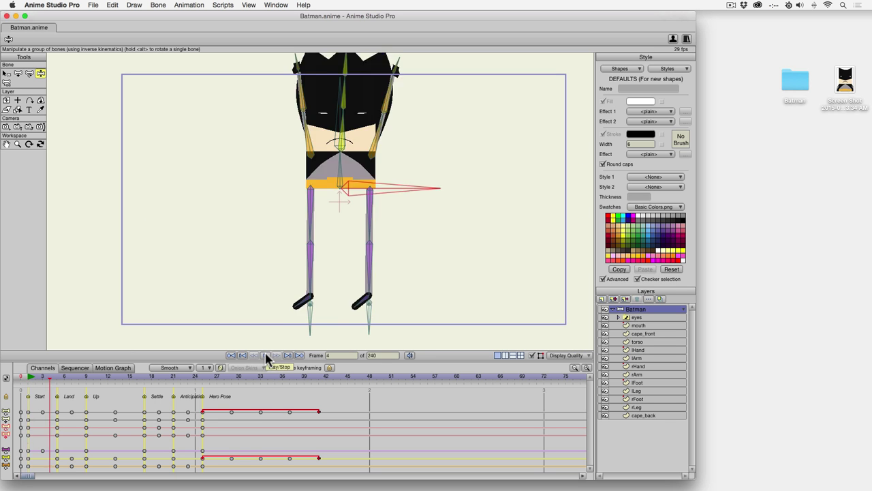